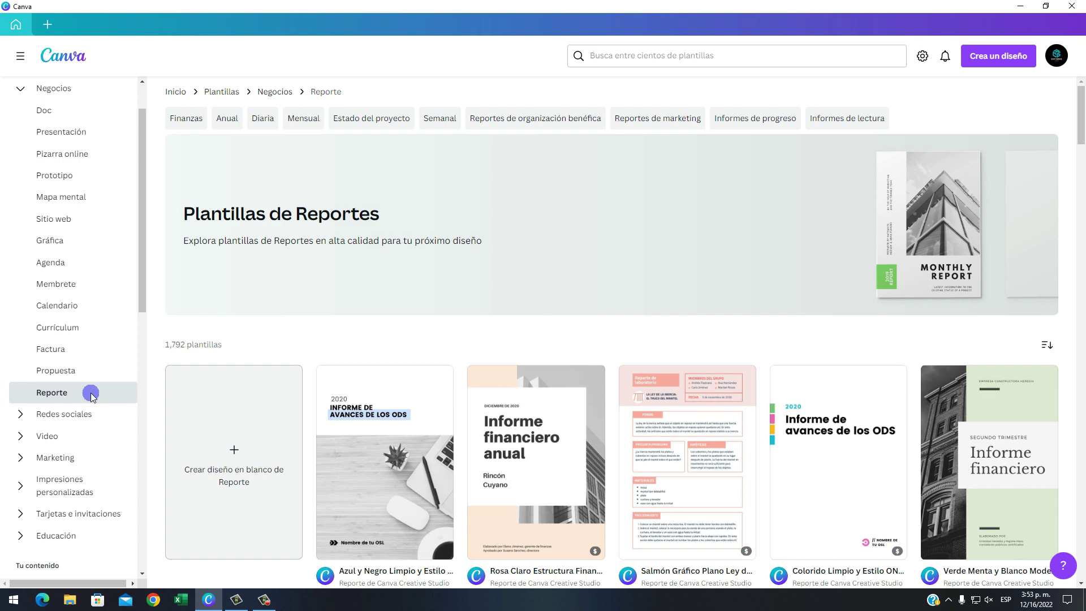
Browse the report templates and create a blank Reporte design
{"action": "scroll", "coordinate": [288, 346], "scroll_direction": "down", "scroll_amount": 1}
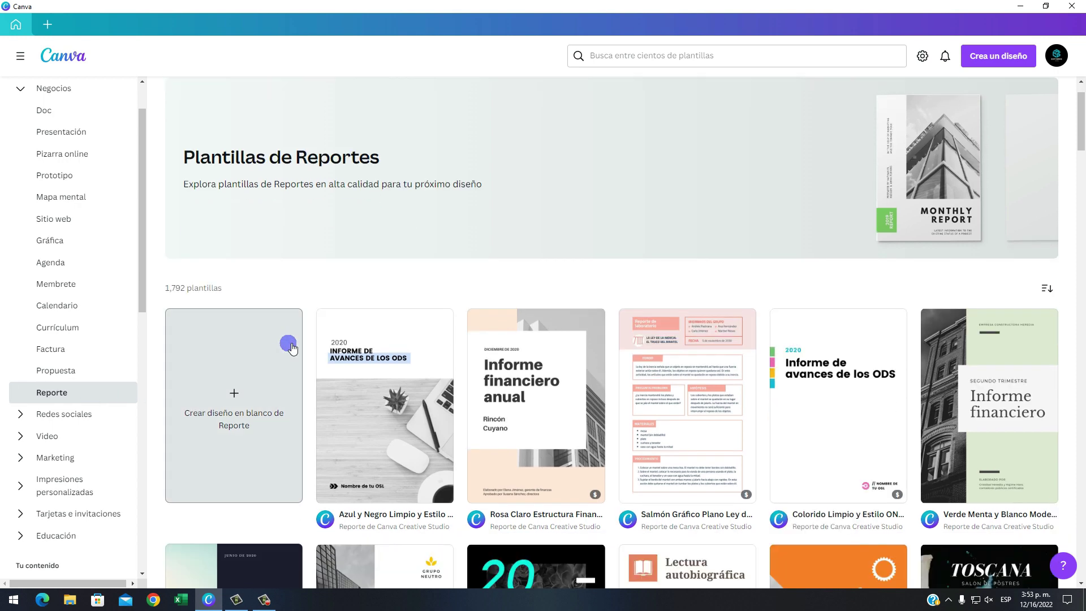
{"action": "scroll", "coordinate": [305, 349], "scroll_direction": "down", "scroll_amount": 1}
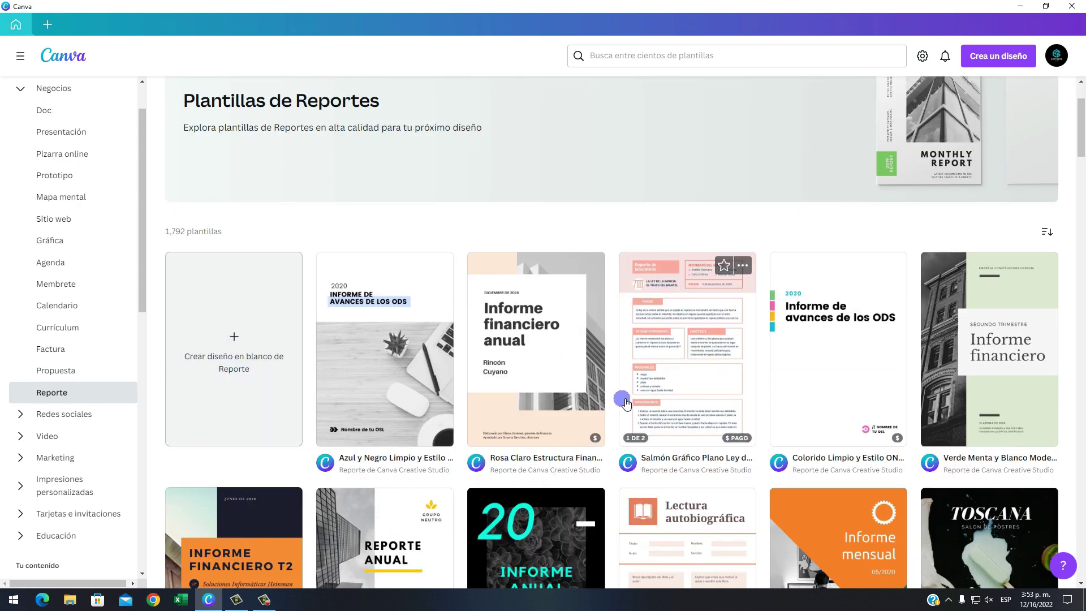
{"action": "scroll", "coordinate": [625, 403], "scroll_direction": "down", "scroll_amount": 5}
{"action": "scroll", "coordinate": [625, 403], "scroll_direction": "up", "scroll_amount": 3}
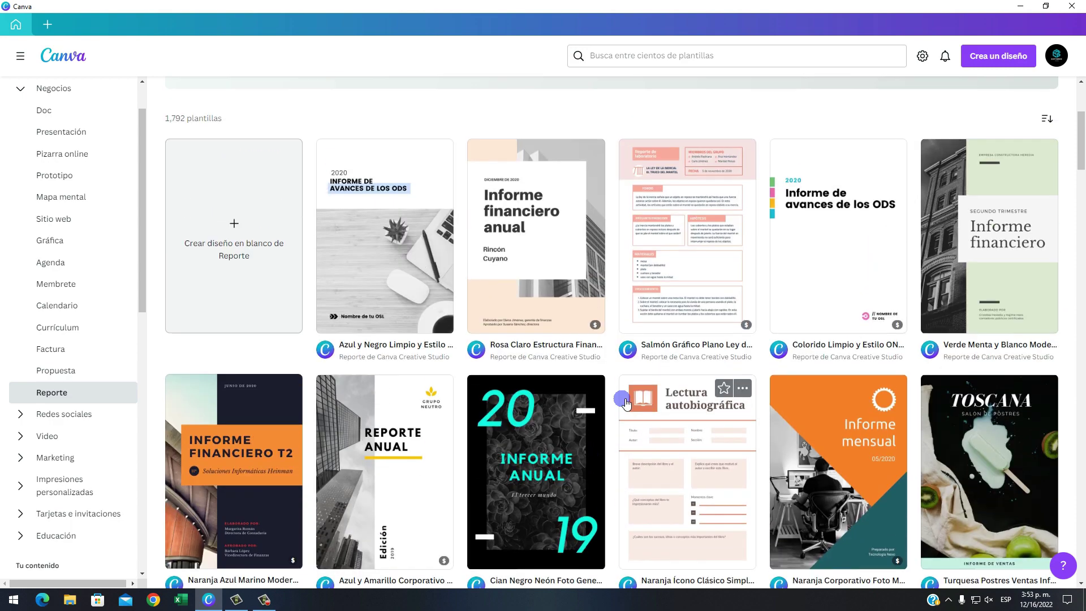
{"action": "scroll", "coordinate": [625, 403], "scroll_direction": "up", "scroll_amount": 4}
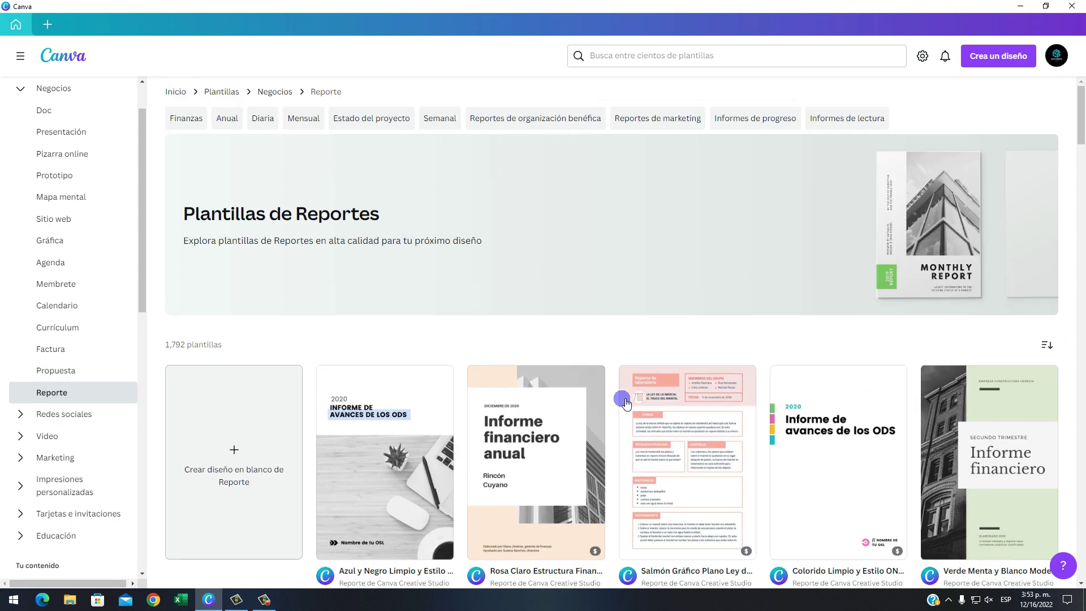
{"action": "left_click", "coordinate": [253, 469]}
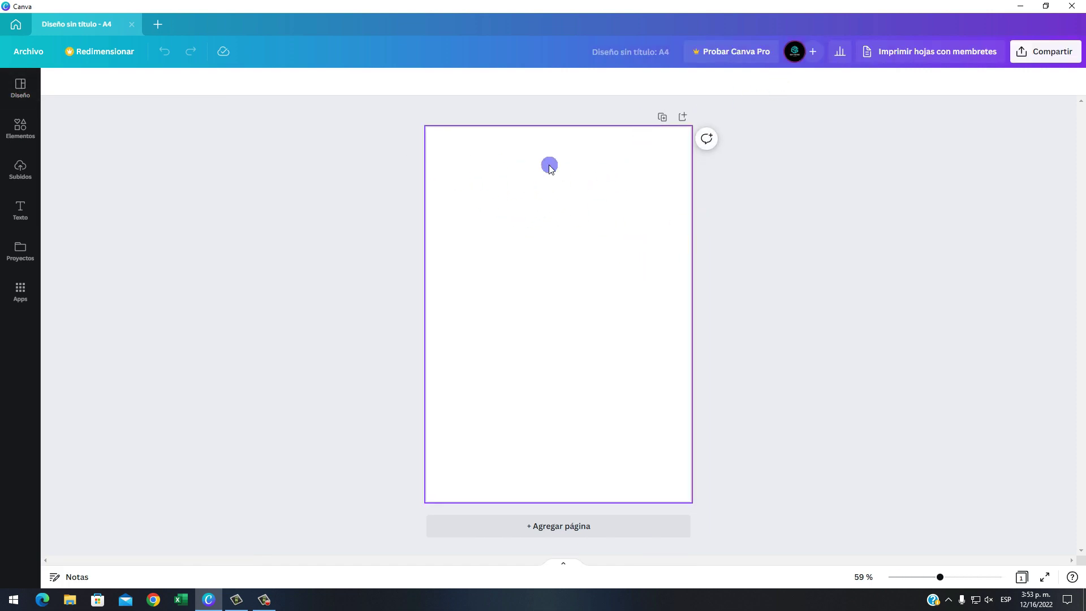
Title the design "Reporte de ANÁLISIS FINANCIERO SEMESTRAL"
{"action": "left_click", "coordinate": [645, 57]}
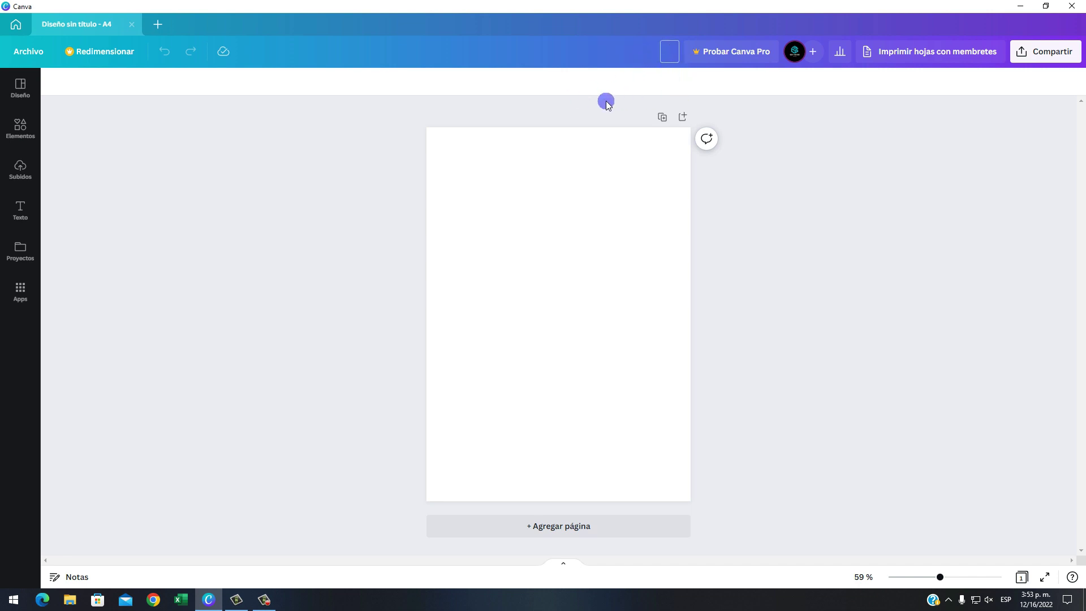
{"action": "type", "text": "Reporte de AN"}
{"action": "key", "text": "Return"}
{"action": "type", "text": "N"}
{"action": "key", "text": "BackSpace"}
{"action": "type", "text": "ÁLISIS FIN"}
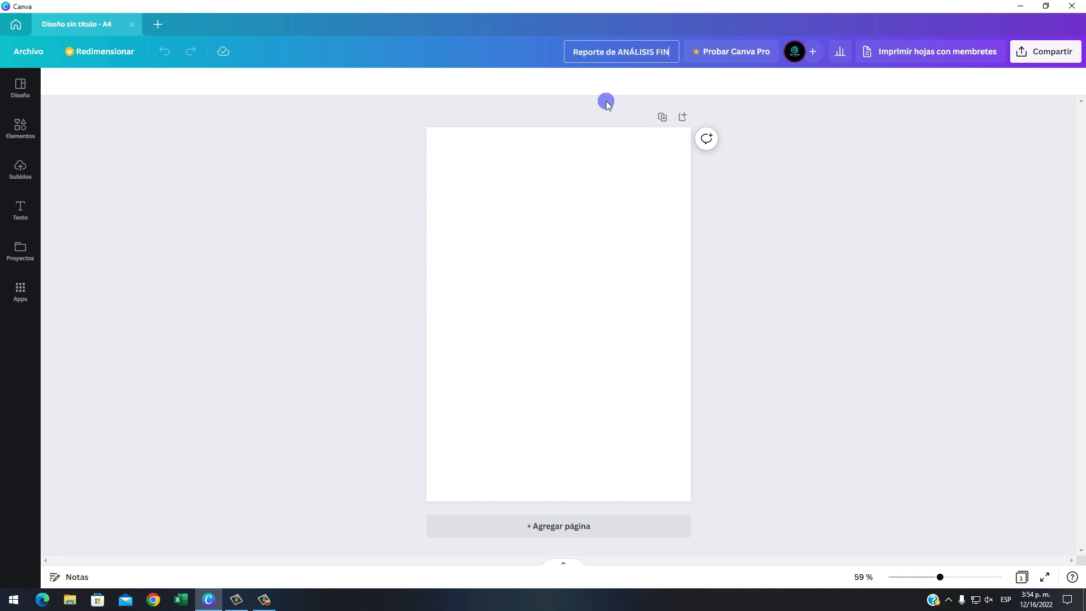
{"action": "type", "text": "ANCIERO SEMN"}
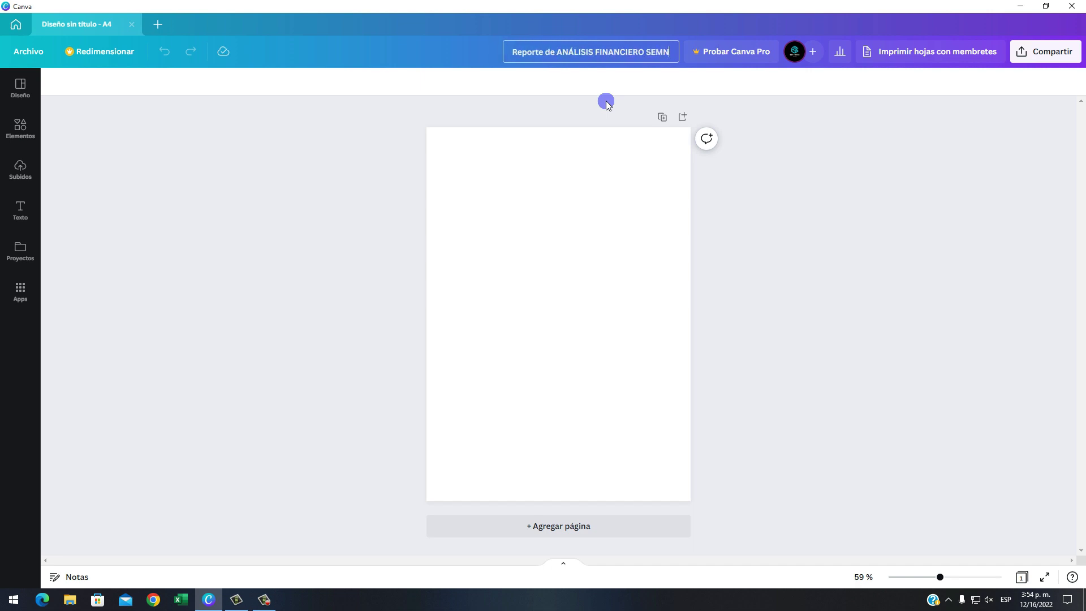
{"action": "key", "text": "BackSpace"}
{"action": "type", "text": "ESTRAL"}
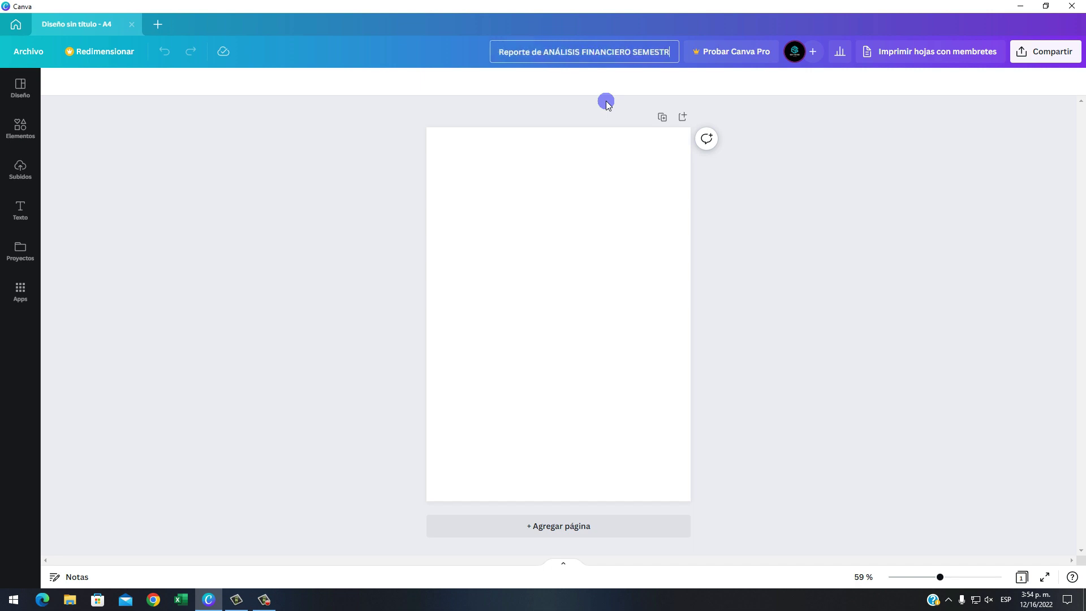
{"action": "left_click", "coordinate": [595, 309]}
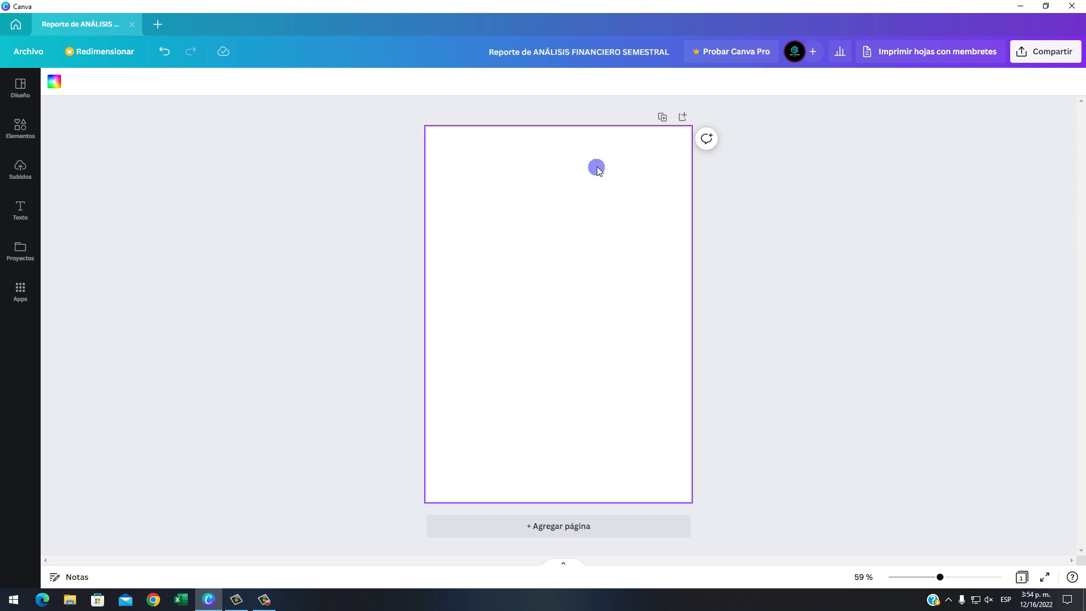
Add a triangle shape and enlarge it so its right half fills the page's lower-left corner, with its apex on the left edge
{"action": "left_click", "coordinate": [26, 135]}
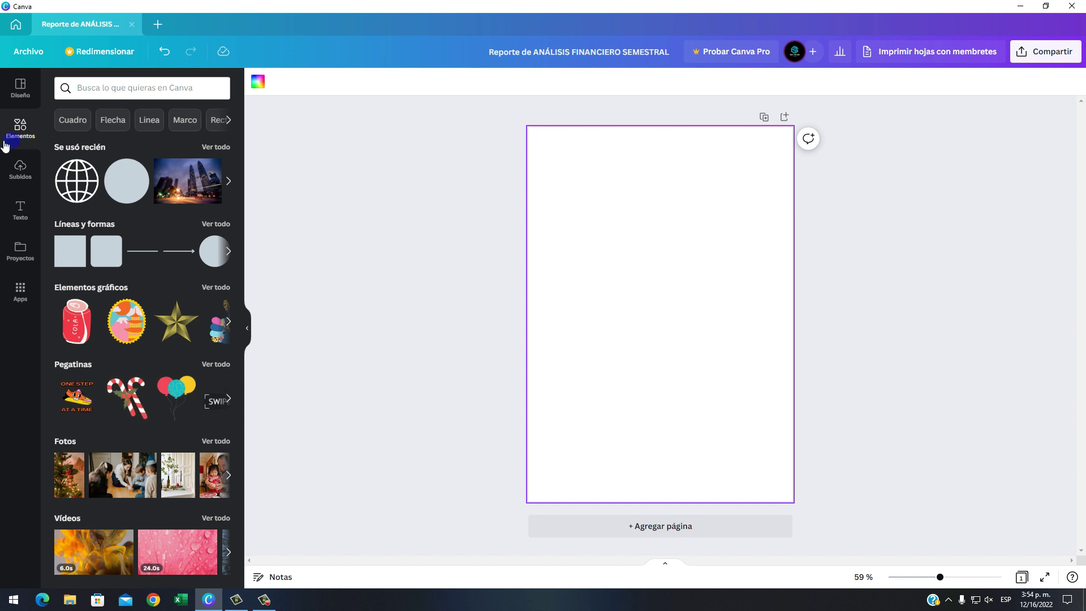
{"action": "left_click", "coordinate": [217, 225]}
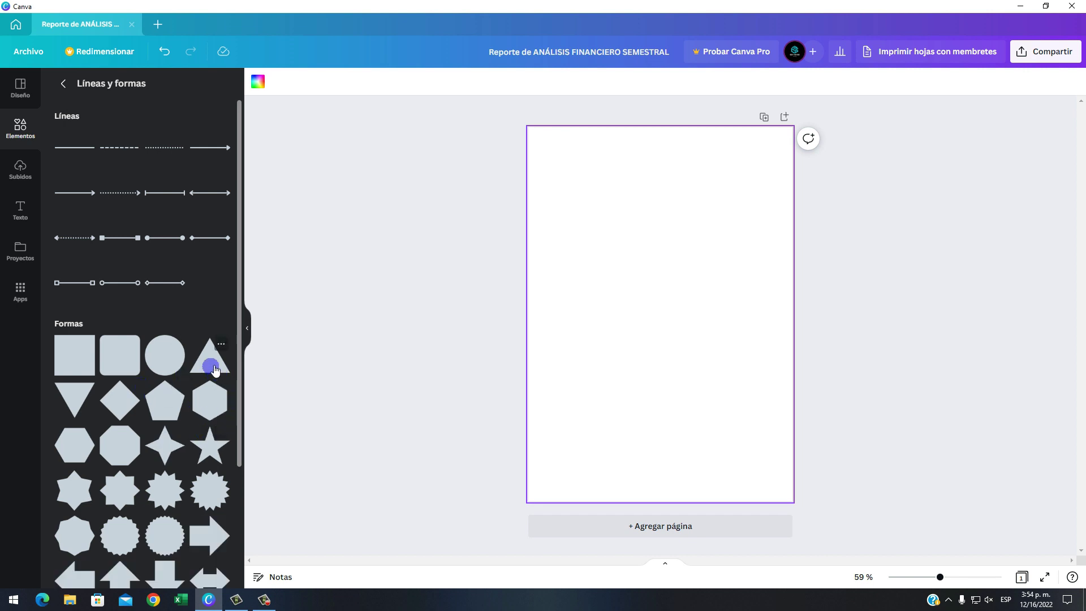
{"action": "left_click_drag", "start_coordinate": [632, 293], "coordinate": [545, 471]}
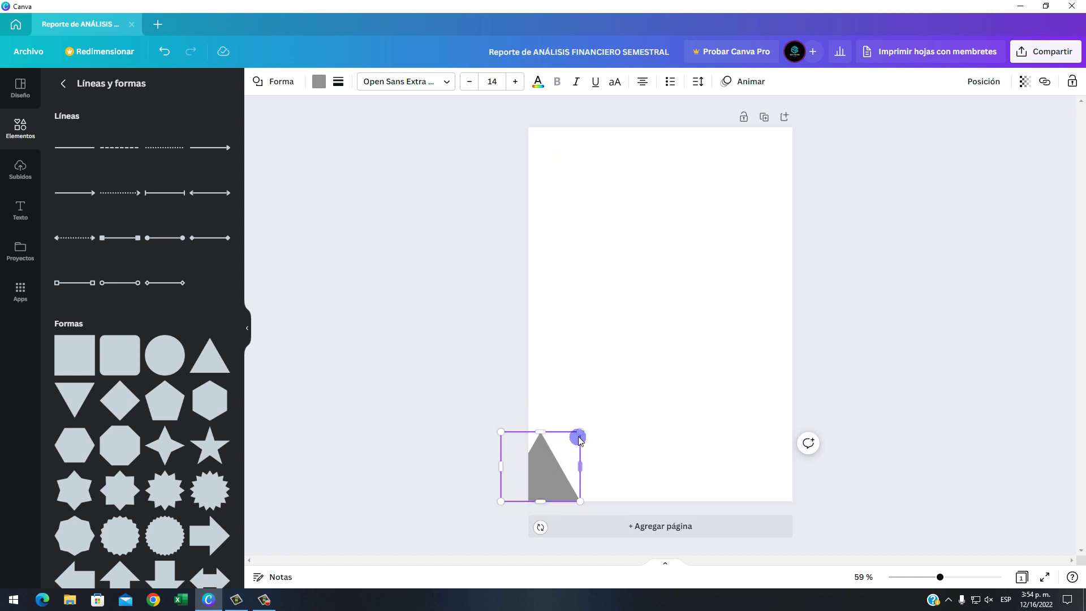
{"action": "left_click_drag", "start_coordinate": [580, 431], "coordinate": [735, 142]}
{"action": "left_click_drag", "start_coordinate": [664, 390], "coordinate": [555, 395]}
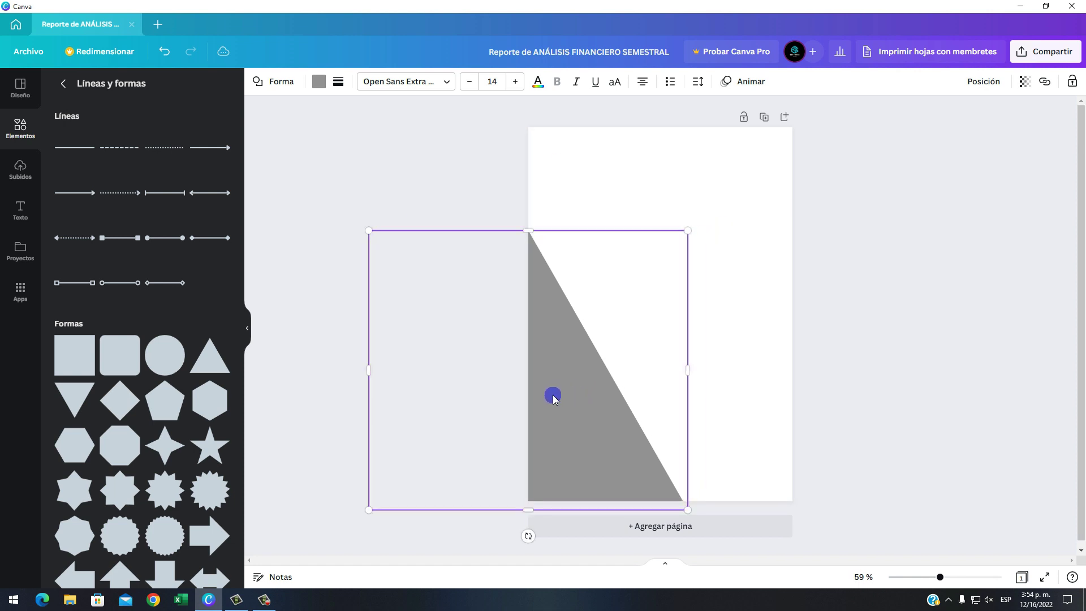
Fill the large triangle with dark blue from the default colors
{"action": "left_click", "coordinate": [699, 372]}
{"action": "left_click", "coordinate": [558, 435]}
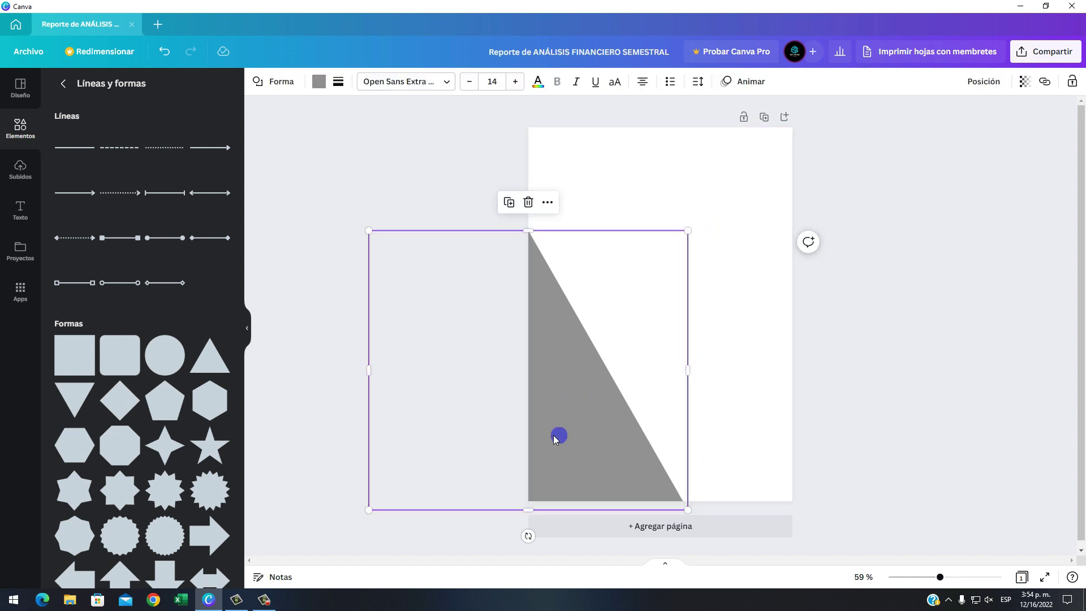
{"action": "left_click", "coordinate": [319, 83]}
{"action": "left_click", "coordinate": [221, 306]}
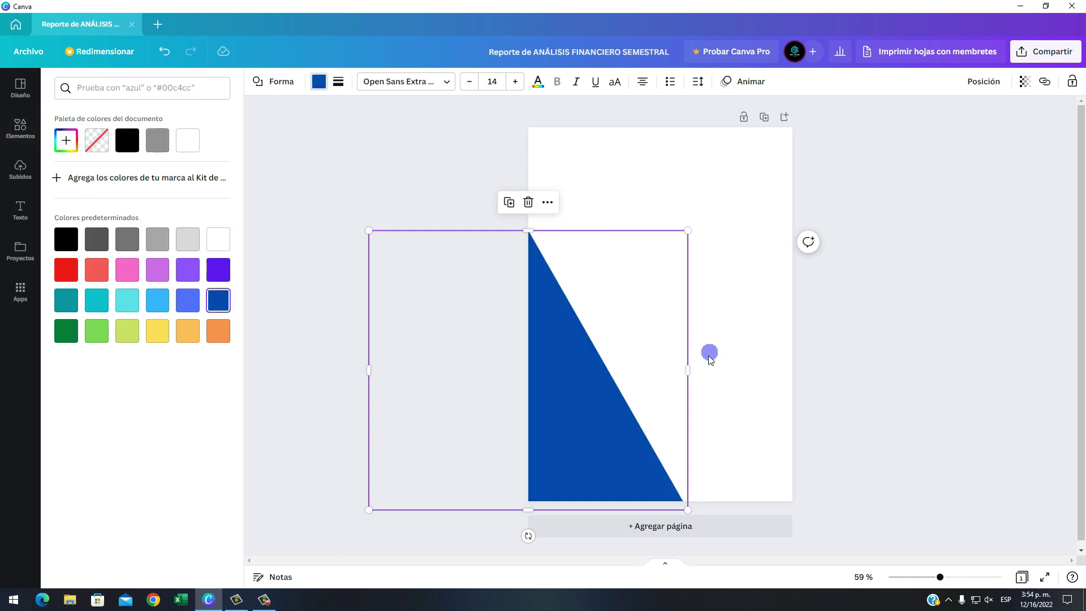
{"action": "left_click", "coordinate": [710, 354]}
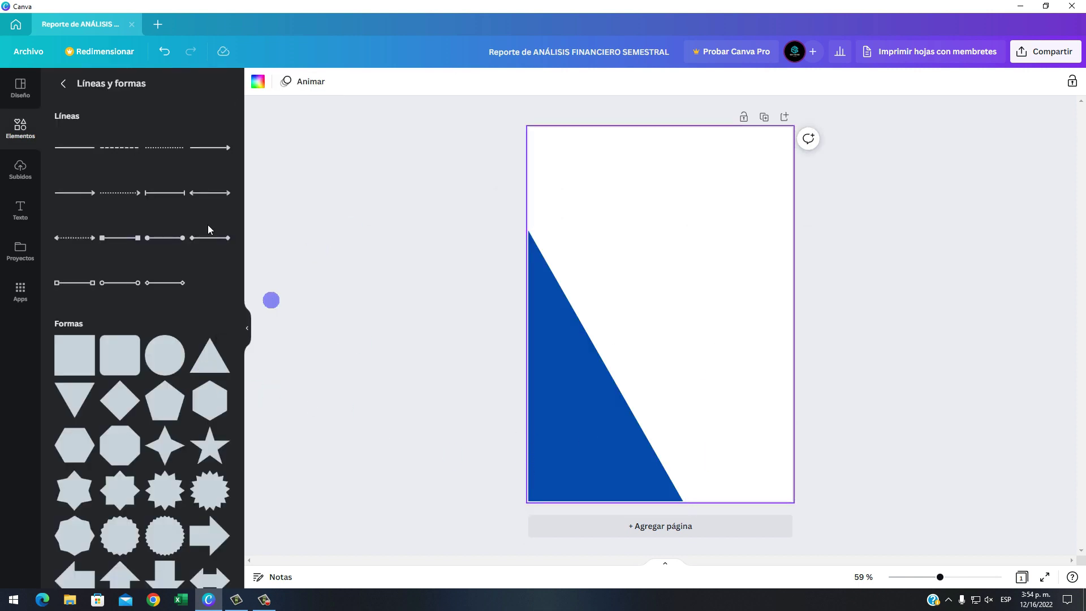
Add a square shape, stretch it into a rectangle, tilt it diagonally, and place it beside the blue triangle's apex
{"action": "left_click", "coordinate": [72, 356]}
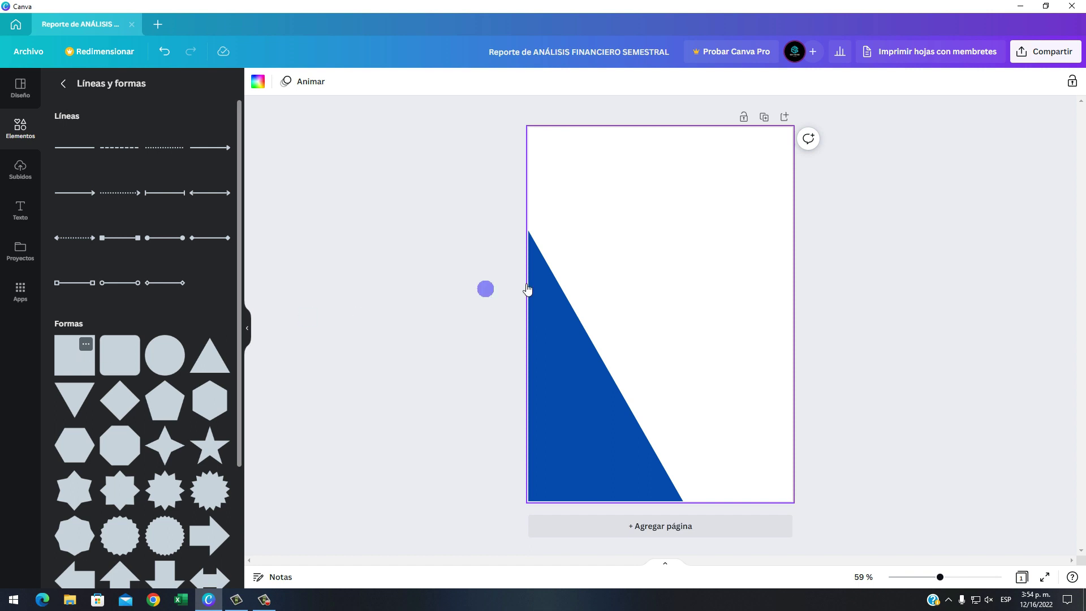
{"action": "left_click_drag", "start_coordinate": [707, 324], "coordinate": [728, 324]}
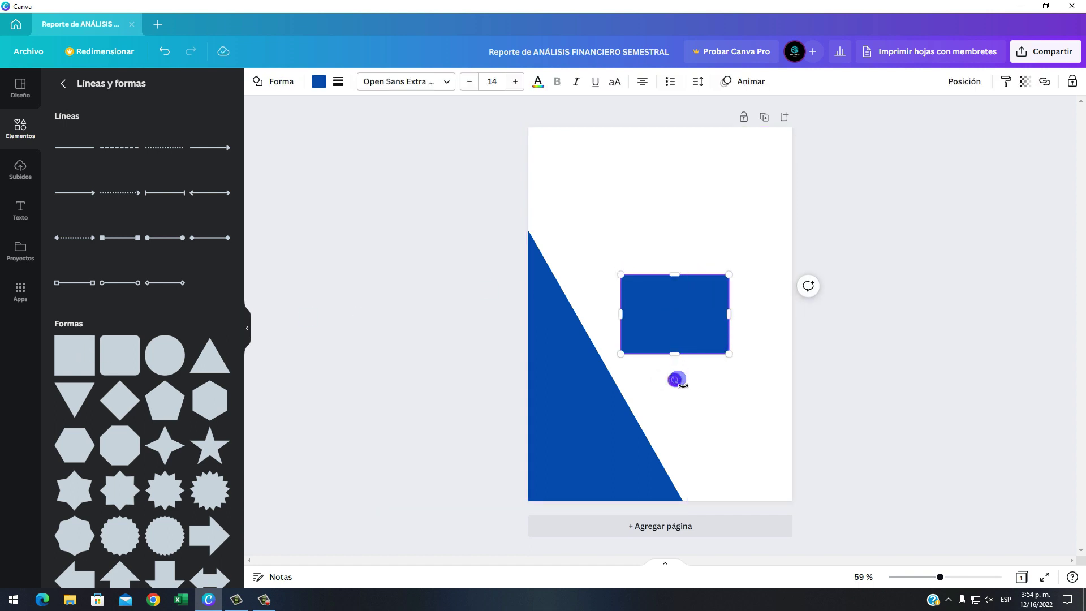
{"action": "left_click_drag", "start_coordinate": [674, 378], "coordinate": [627, 356]}
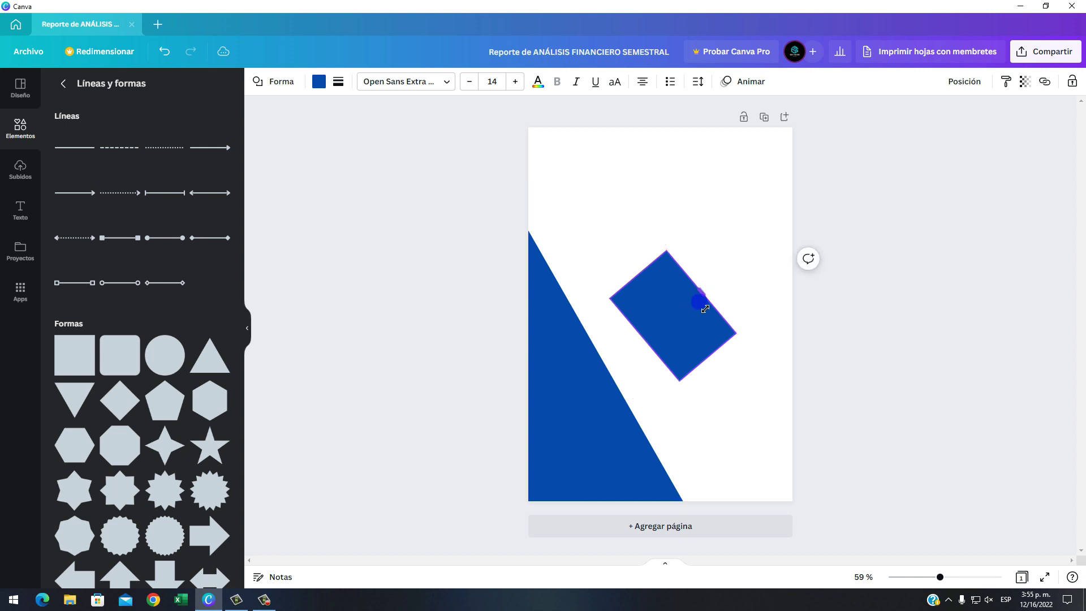
{"action": "left_click_drag", "start_coordinate": [704, 308], "coordinate": [604, 250]}
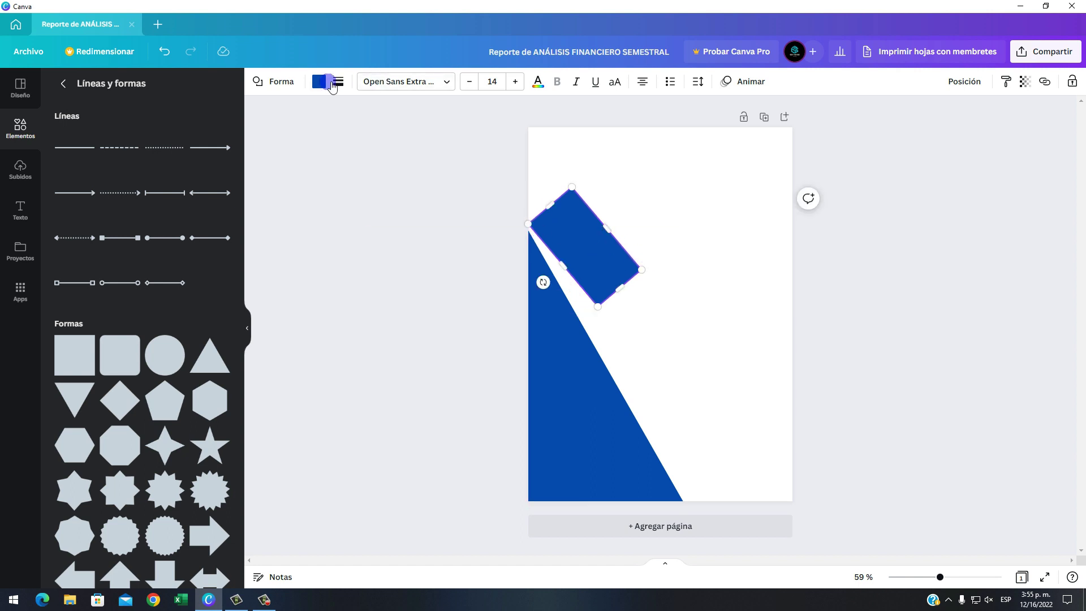
Change the tilted rectangle's fill to light gray
{"action": "left_click", "coordinate": [331, 84]}
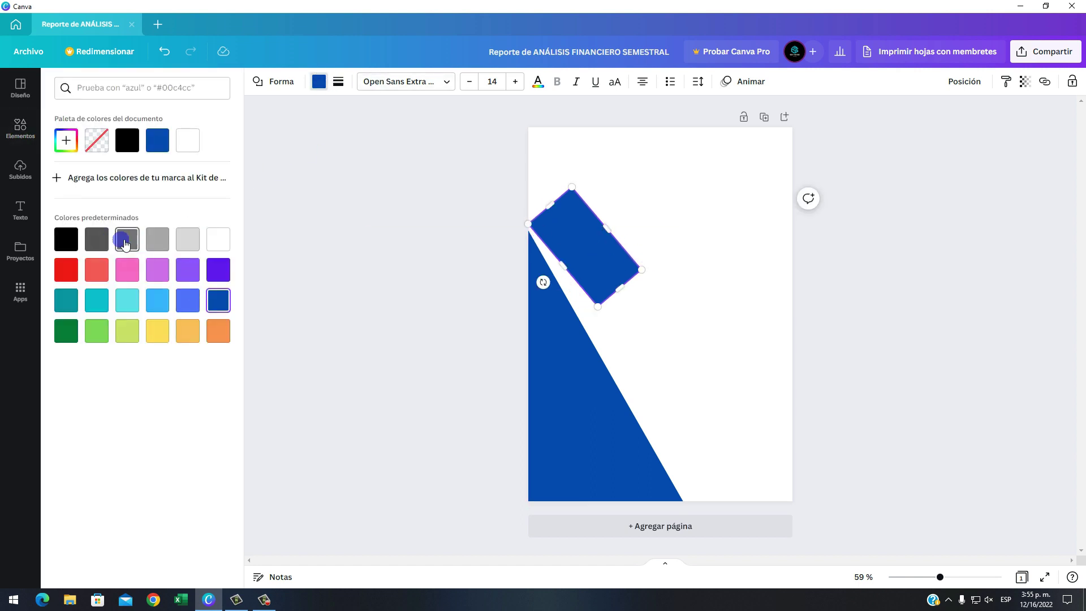
{"action": "left_click", "coordinate": [157, 240]}
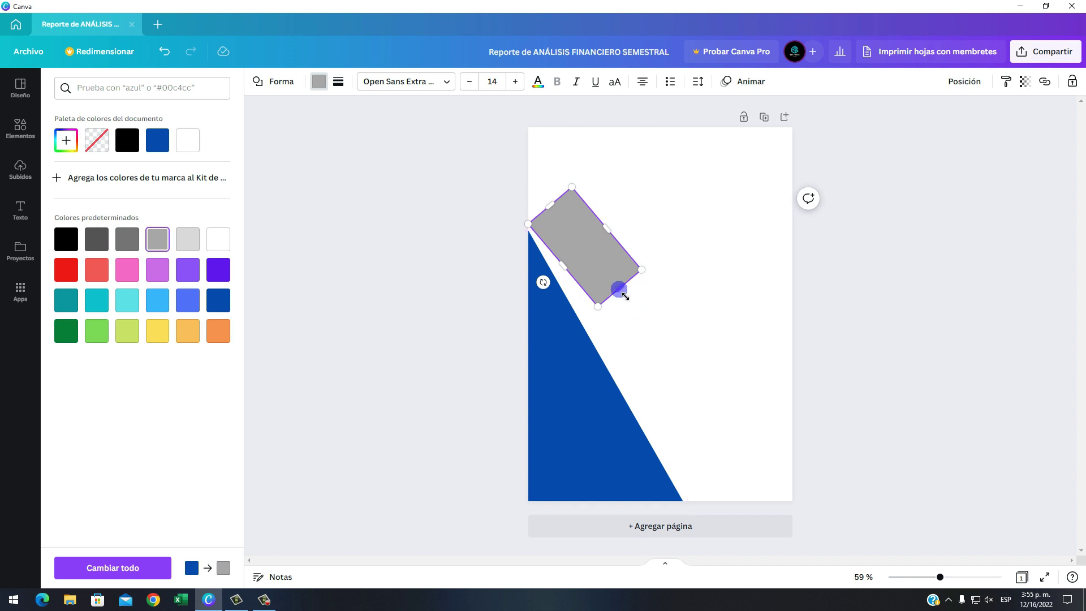
{"action": "left_click", "coordinate": [229, 241]}
{"action": "left_click", "coordinate": [710, 230]}
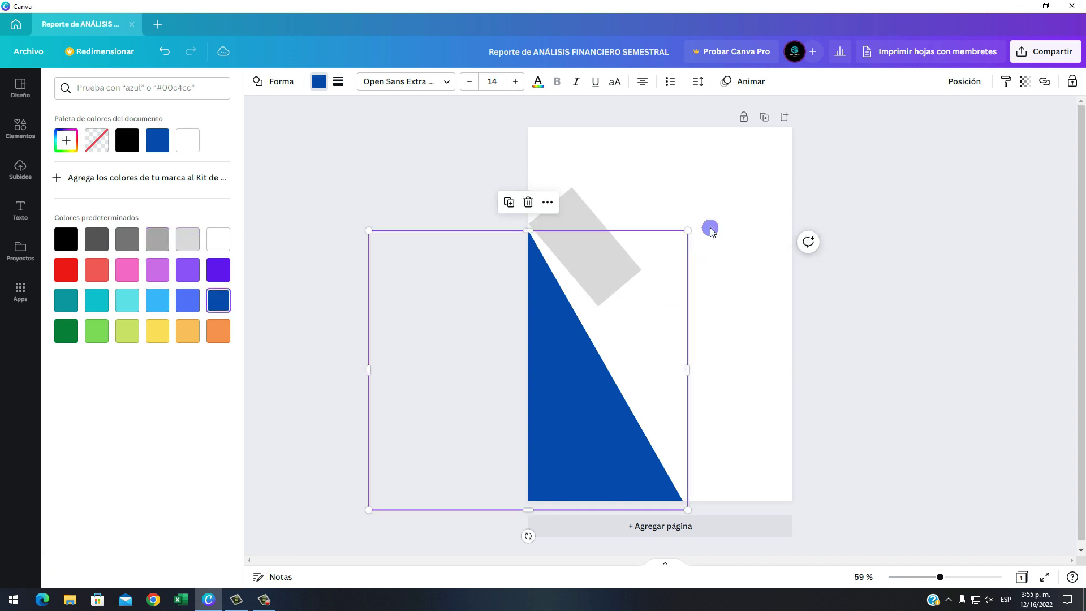
Lengthen the light gray rectangle at both ends into a diagonal band running past the page's left edge and lower-right corner
{"action": "left_click", "coordinate": [576, 202]}
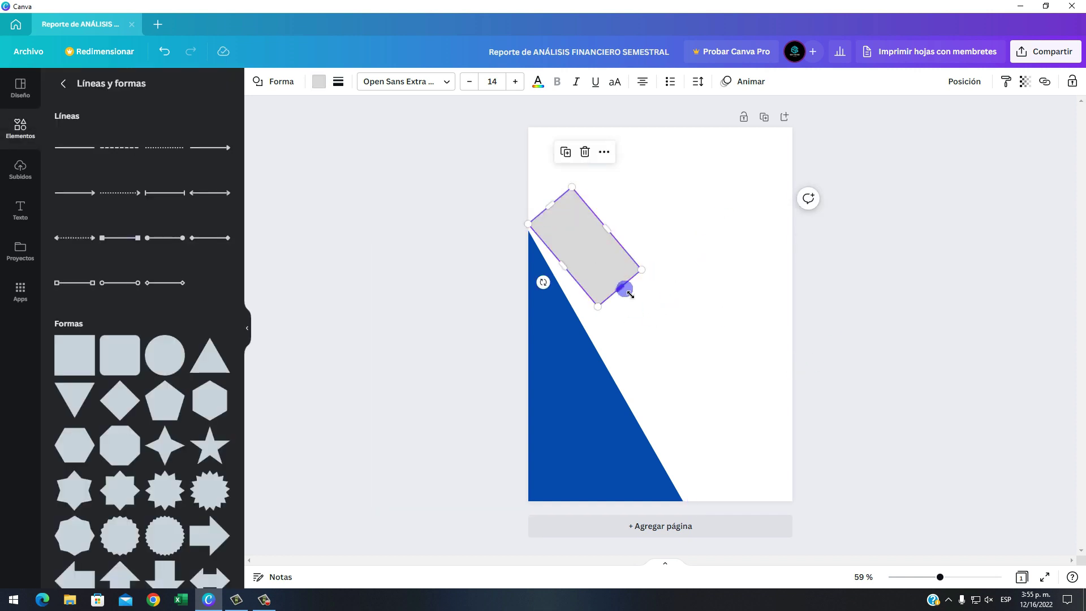
{"action": "left_click_drag", "start_coordinate": [625, 289], "coordinate": [729, 508]}
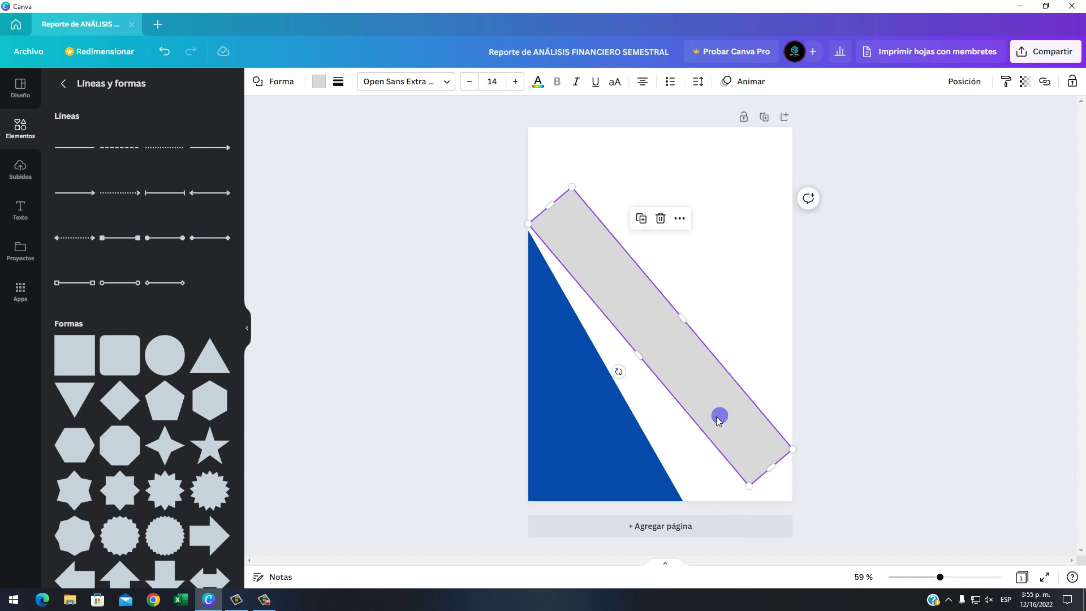
{"action": "left_click_drag", "start_coordinate": [533, 217], "coordinate": [512, 184]}
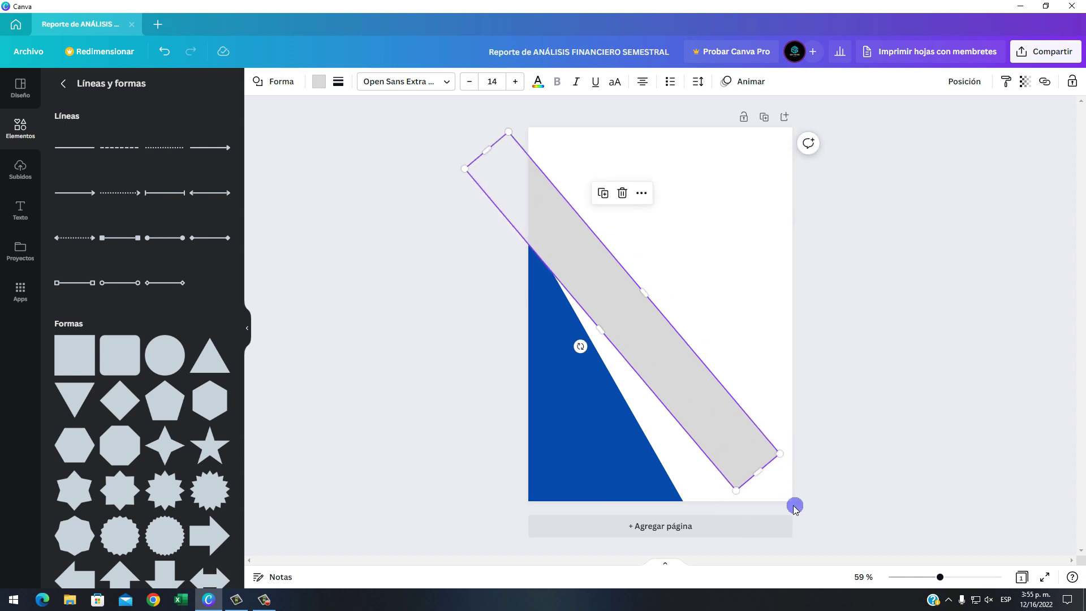
{"action": "left_click_drag", "start_coordinate": [762, 480], "coordinate": [792, 525]}
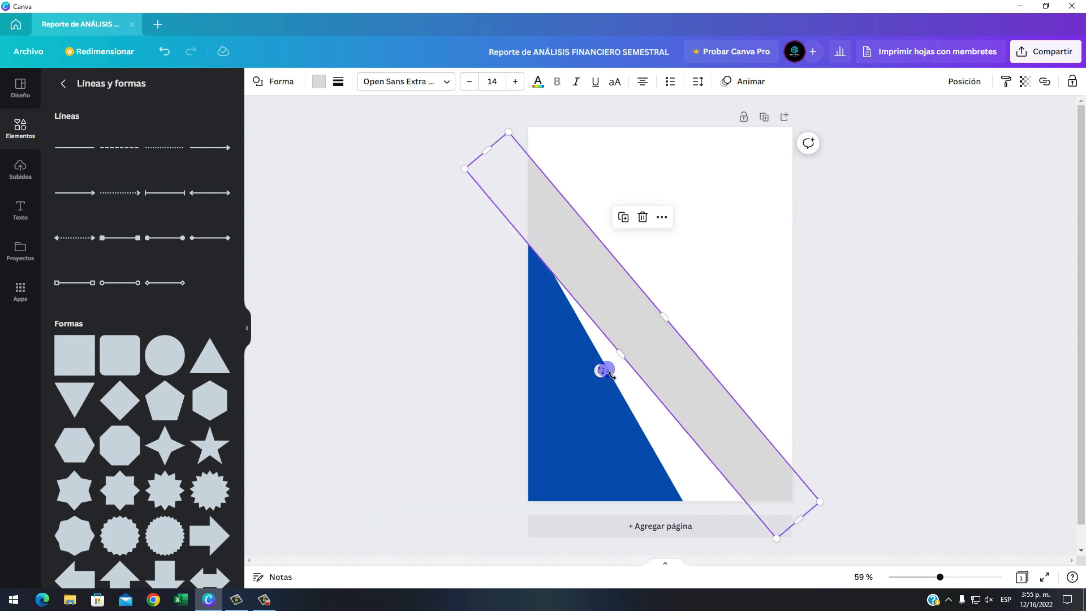
Rotate and move the gray band so that its lower side lies flush along the blue triangle's slanted edge
{"action": "left_click", "coordinate": [604, 365]}
{"action": "left_click", "coordinate": [667, 376]}
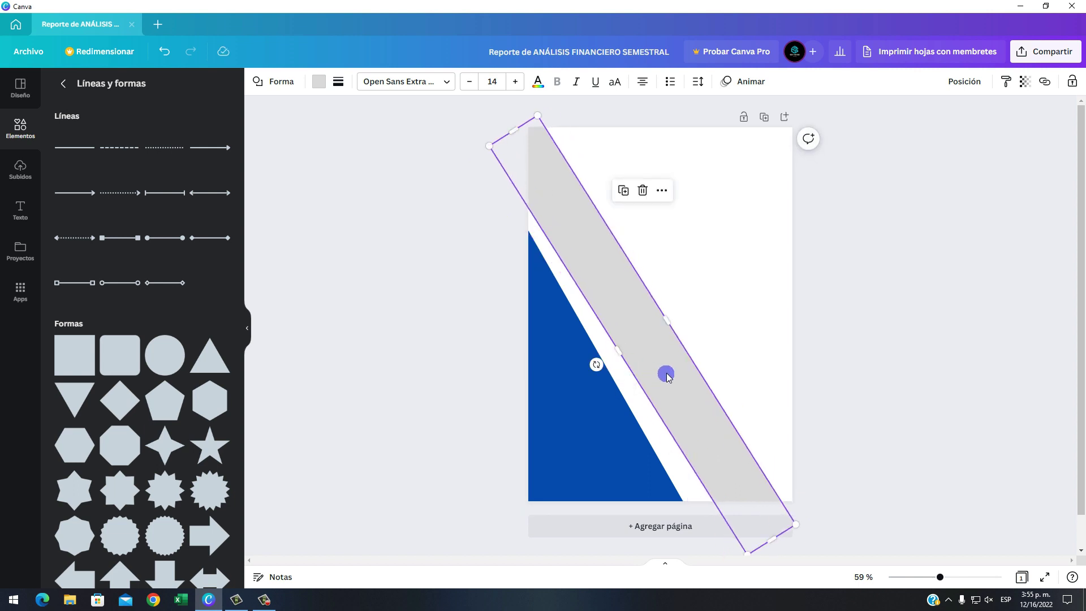
{"action": "left_click_drag", "start_coordinate": [667, 376], "coordinate": [659, 389]}
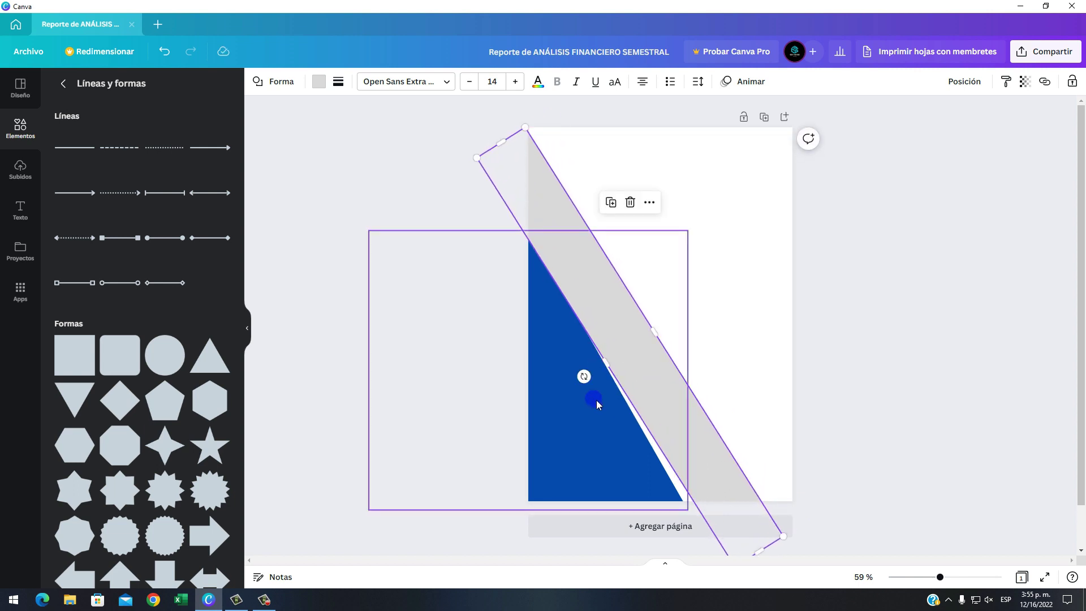
{"action": "left_click_drag", "start_coordinate": [584, 390], "coordinate": [582, 377]}
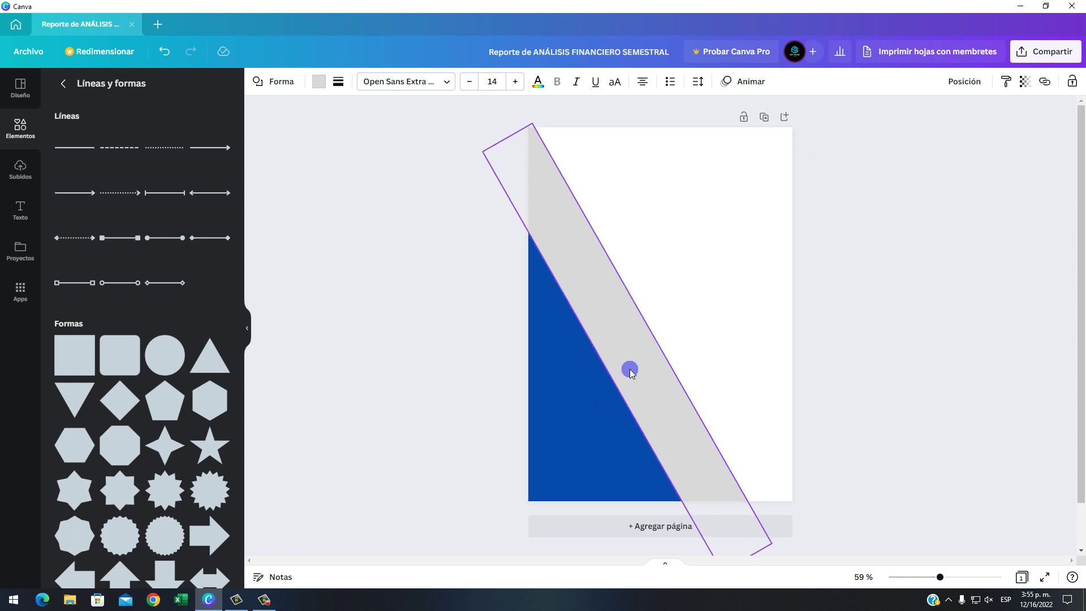
{"action": "left_click", "coordinate": [875, 406]}
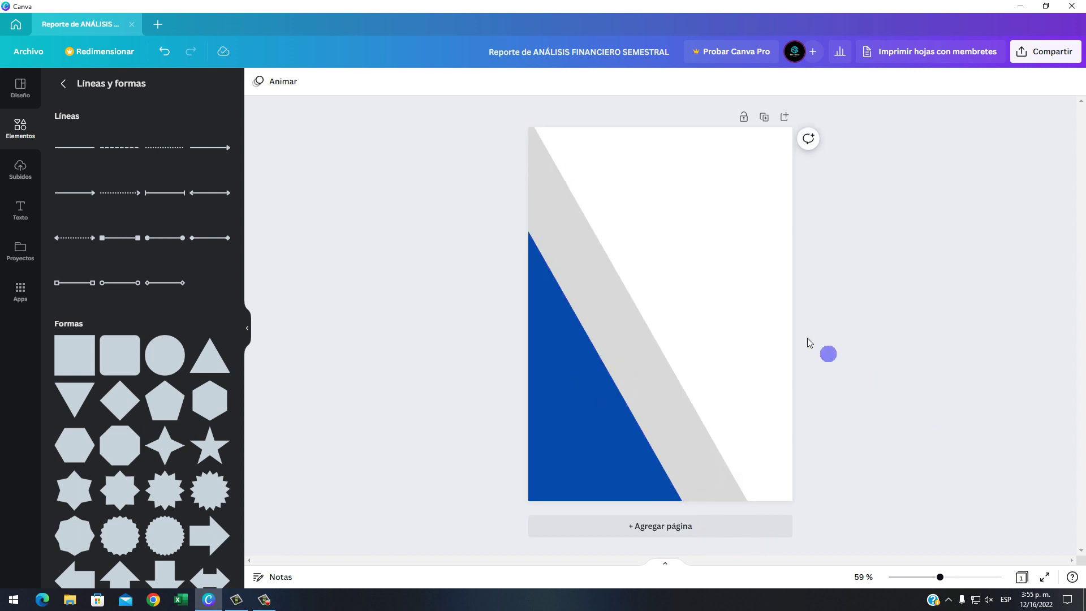
{"action": "left_click", "coordinate": [533, 127]}
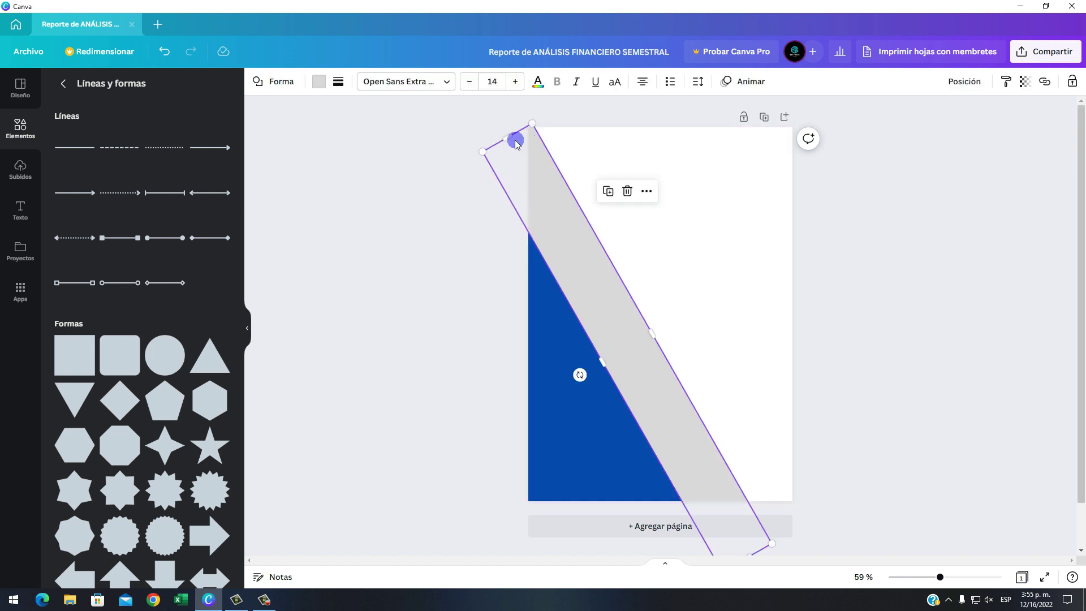
{"action": "left_click", "coordinate": [903, 352]}
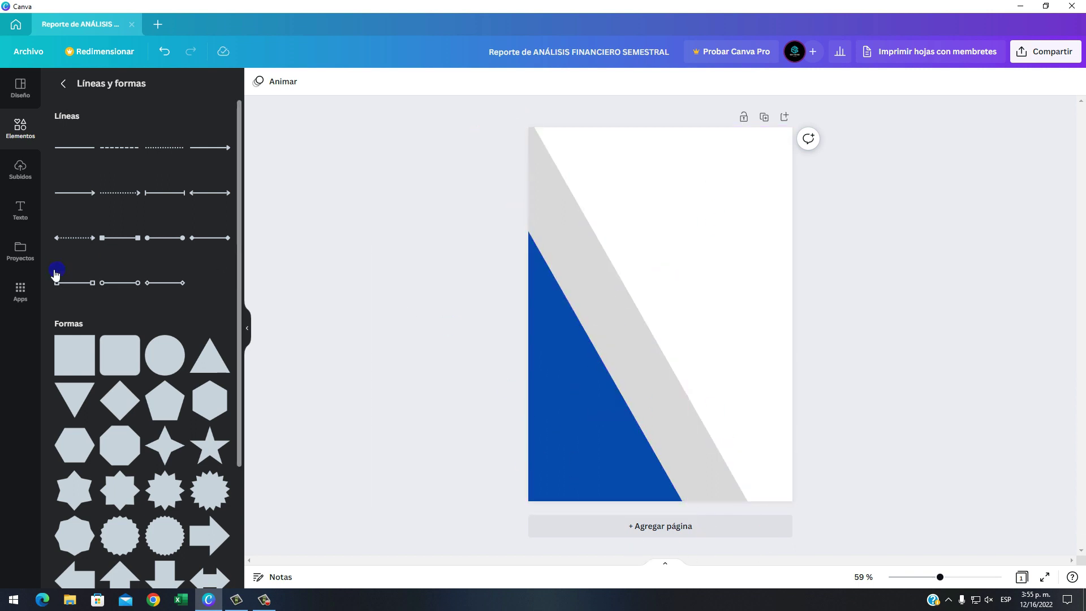
Add a circular frame, scaled down slightly, over the blue triangle's slanted edge, and extend the gray band slightly outward
{"action": "left_click", "coordinate": [19, 127]}
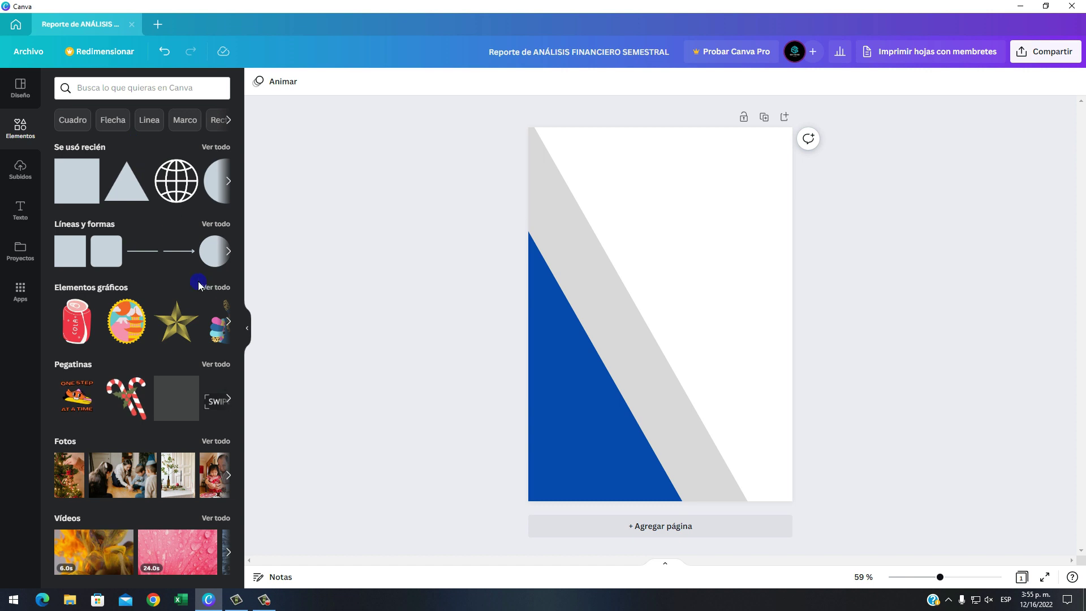
{"action": "scroll", "coordinate": [199, 291], "scroll_direction": "down", "scroll_amount": 2}
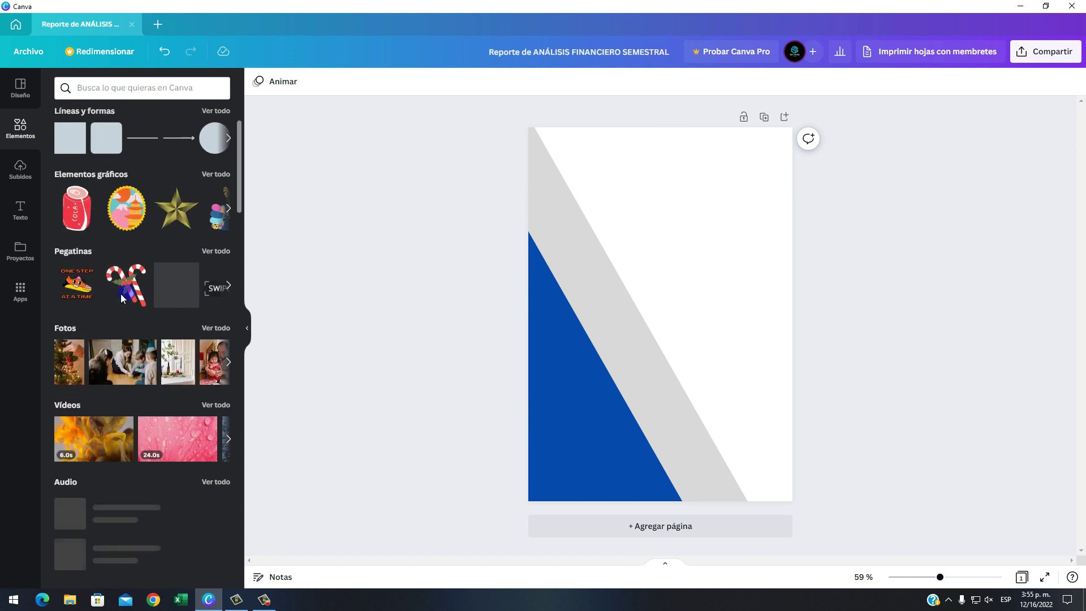
{"action": "scroll", "coordinate": [118, 362], "scroll_direction": "down", "scroll_amount": 4}
{"action": "scroll", "coordinate": [118, 362], "scroll_direction": "down", "scroll_amount": 3}
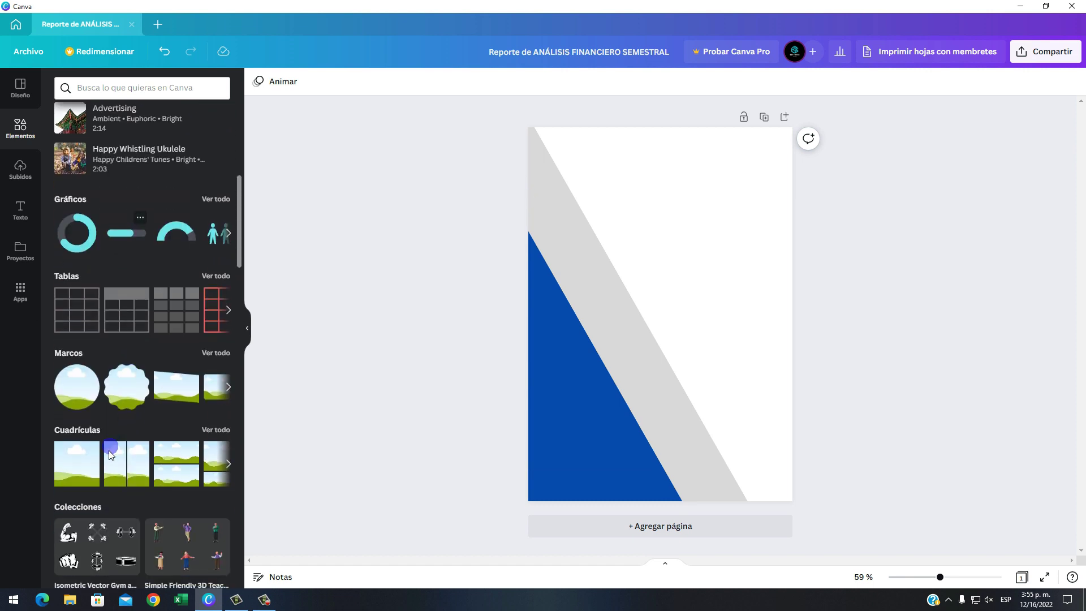
{"action": "left_click_drag", "start_coordinate": [75, 394], "coordinate": [656, 325]}
{"action": "left_click", "coordinate": [722, 473]}
{"action": "left_click", "coordinate": [647, 345]}
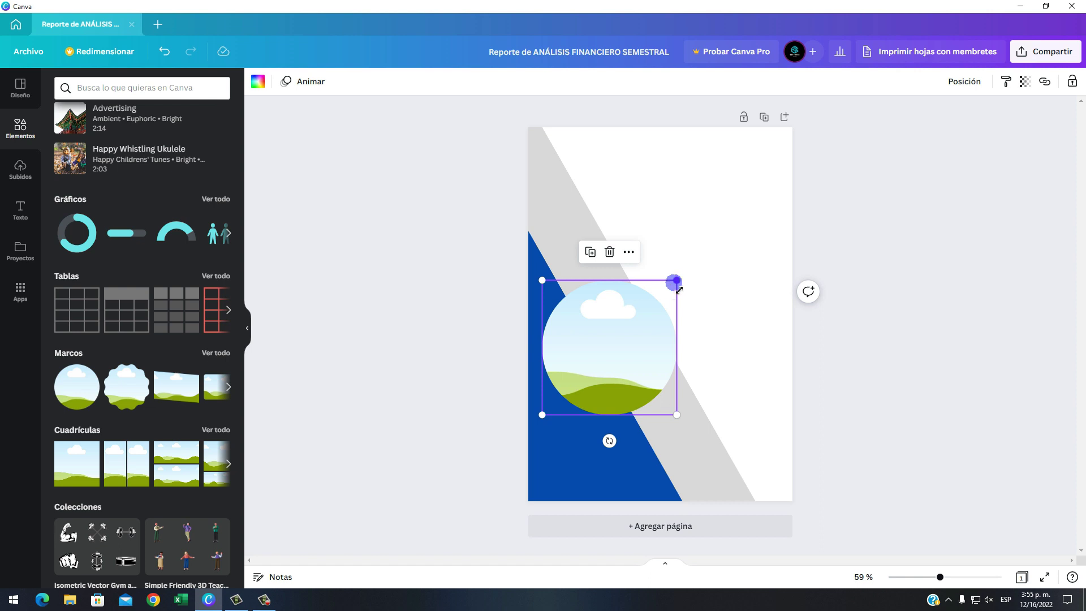
{"action": "left_click_drag", "start_coordinate": [677, 281], "coordinate": [664, 294]}
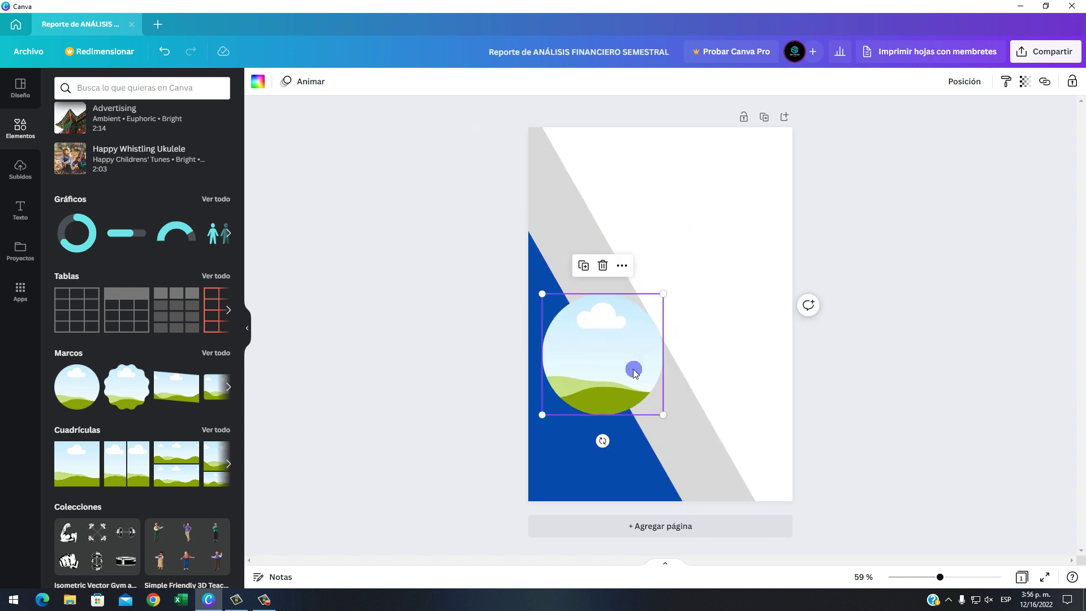
{"action": "left_click", "coordinate": [711, 301]}
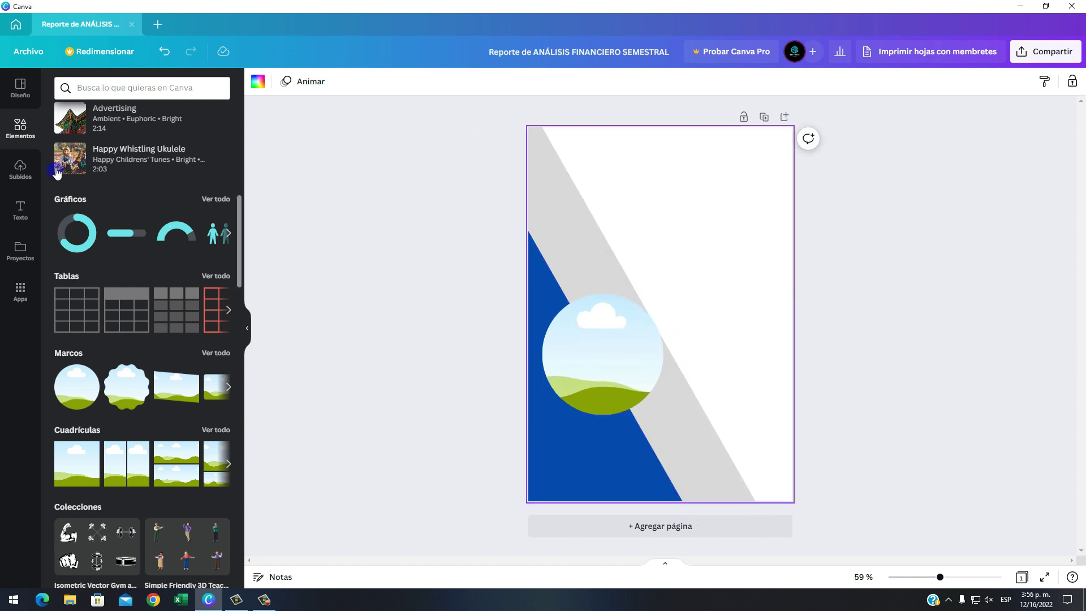
Search the elements library for "EMPRESARIOS" and show only the photo results
{"action": "left_click", "coordinate": [132, 90]}
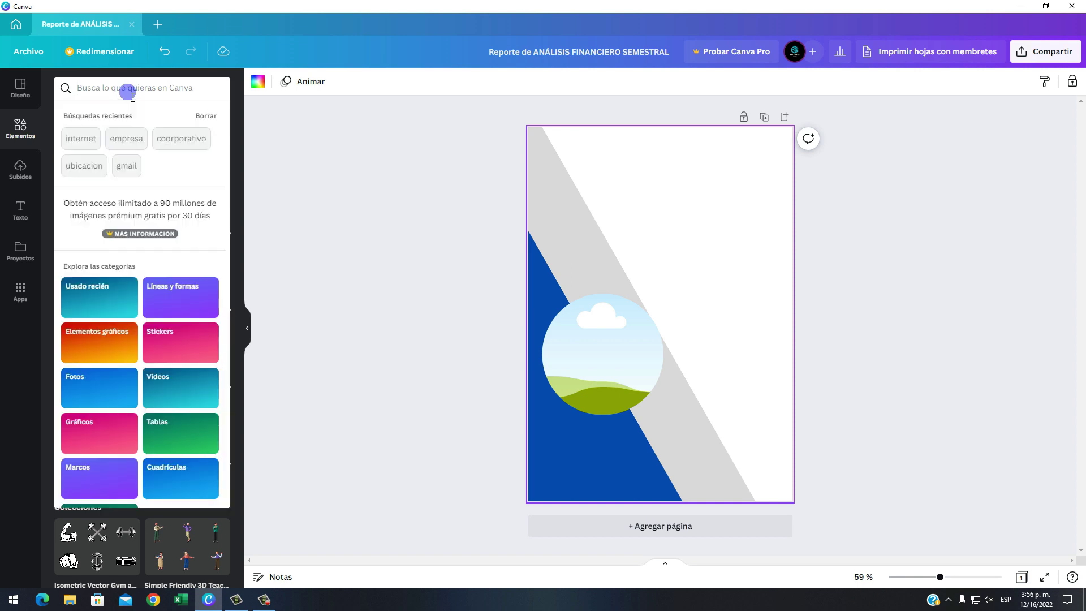
{"action": "left_click", "coordinate": [28, 128]}
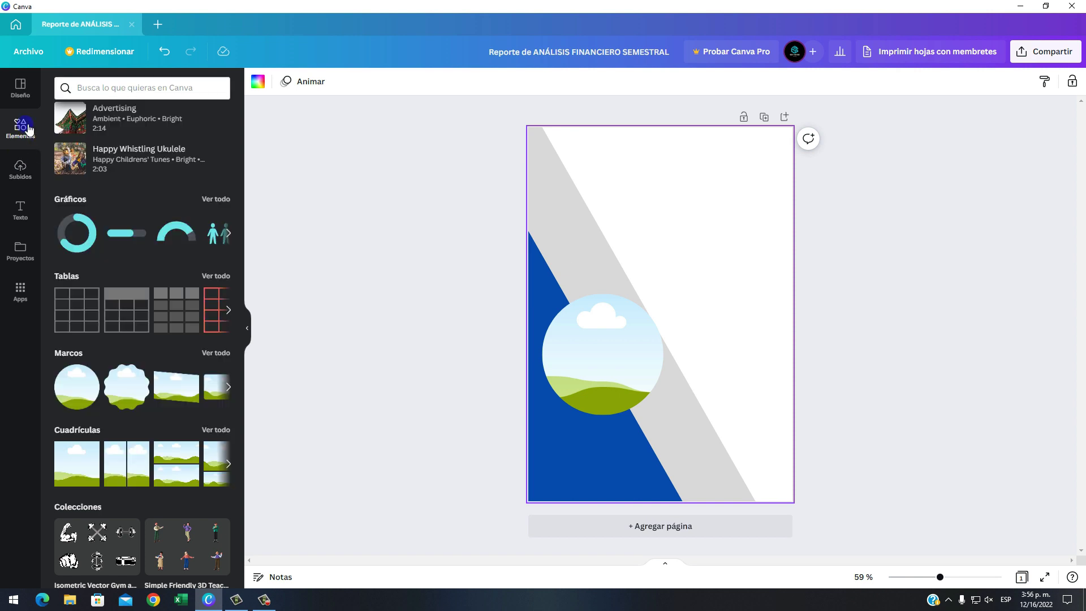
{"action": "left_click", "coordinate": [97, 89]}
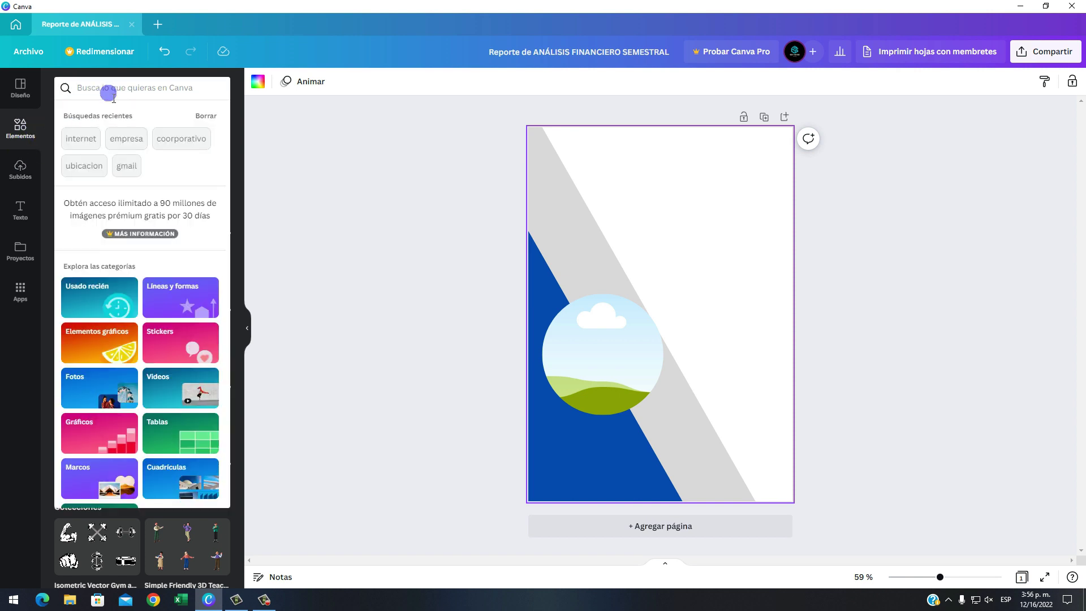
{"action": "type", "text": "EMPRESARO"}
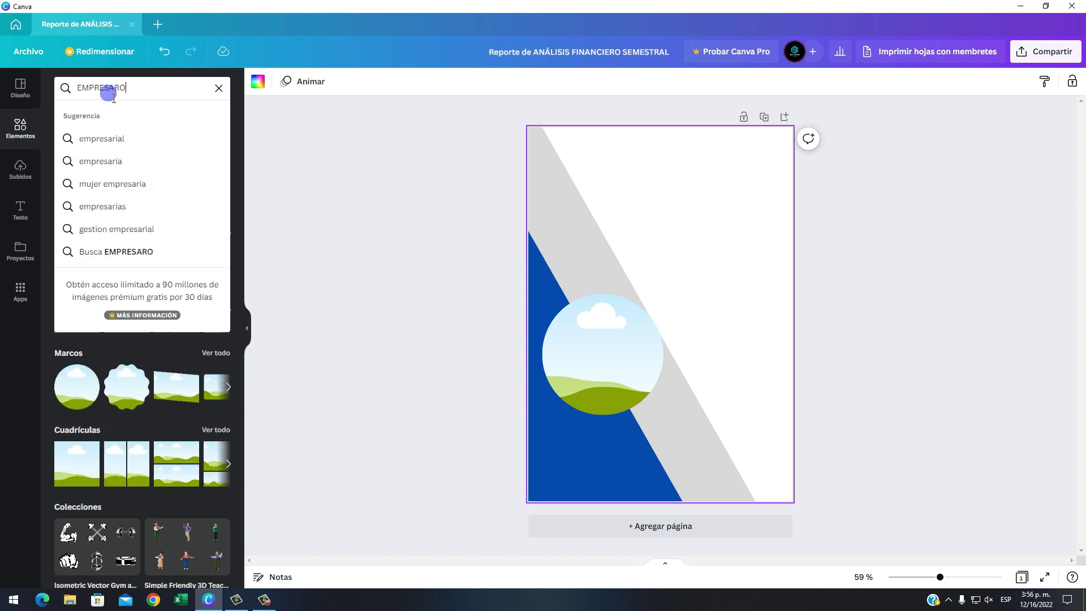
{"action": "key", "text": "BackSpace"}
{"action": "type", "text": "IOS"}
{"action": "key", "text": "Return"}
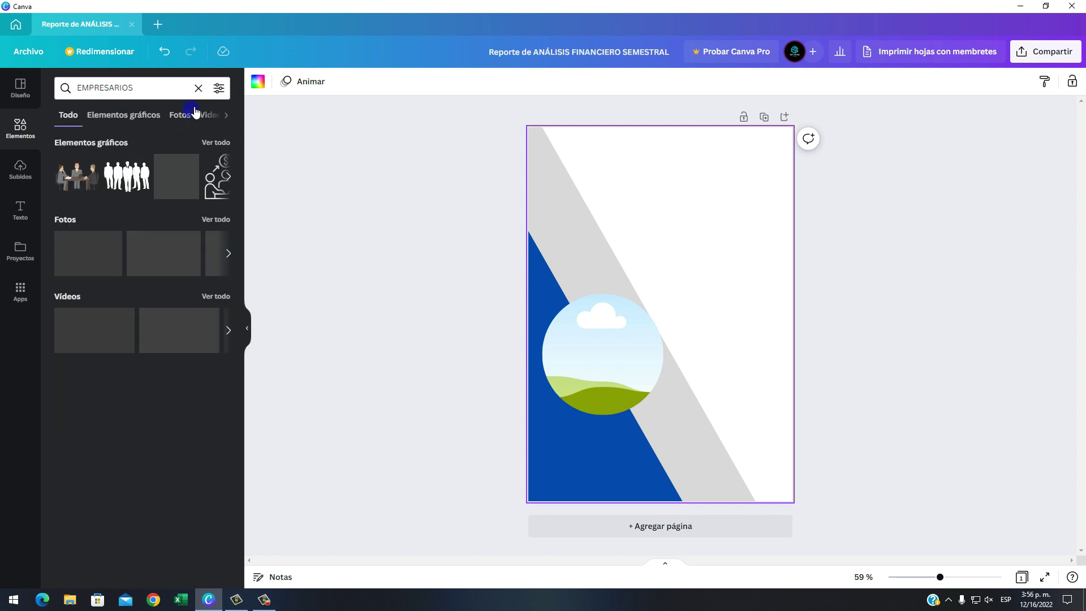
{"action": "left_click", "coordinate": [131, 120]}
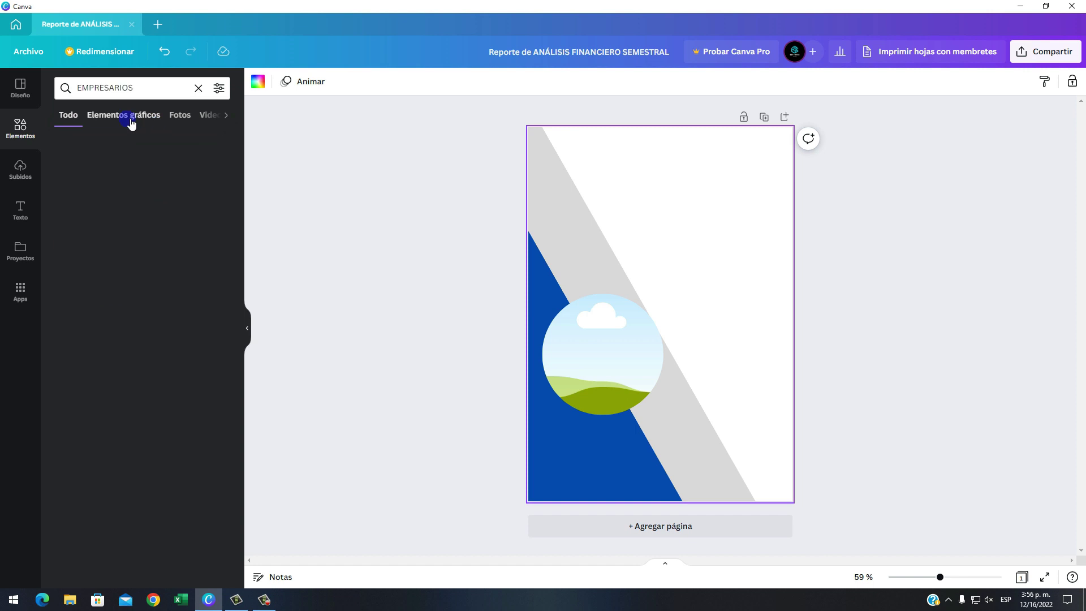
{"action": "left_click", "coordinate": [178, 118]}
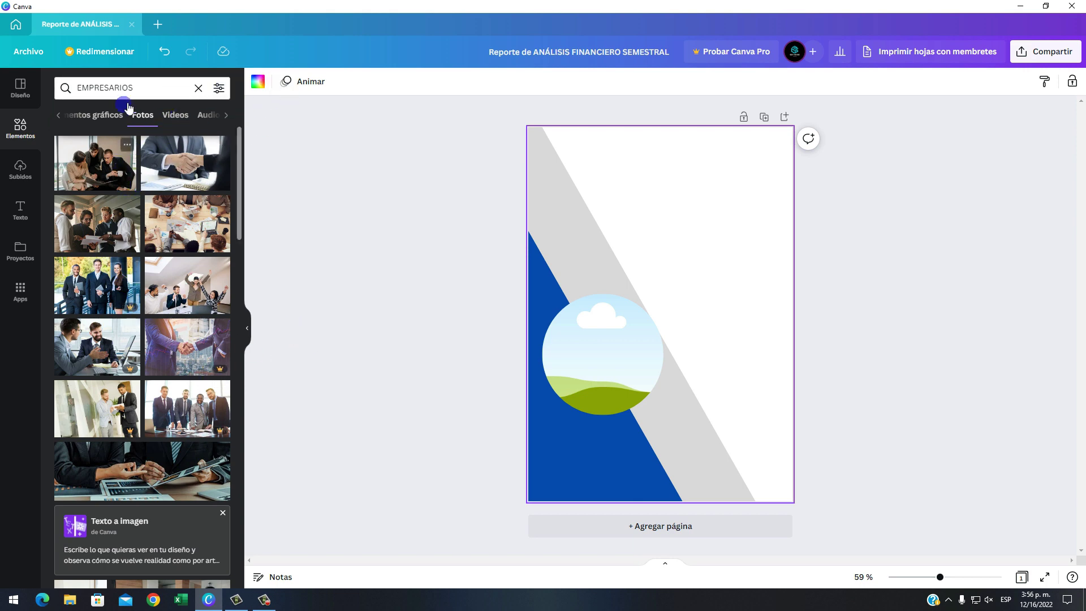
Filter the "EMPRESARIOS" photo results by the blue color
{"action": "left_click", "coordinate": [222, 93]}
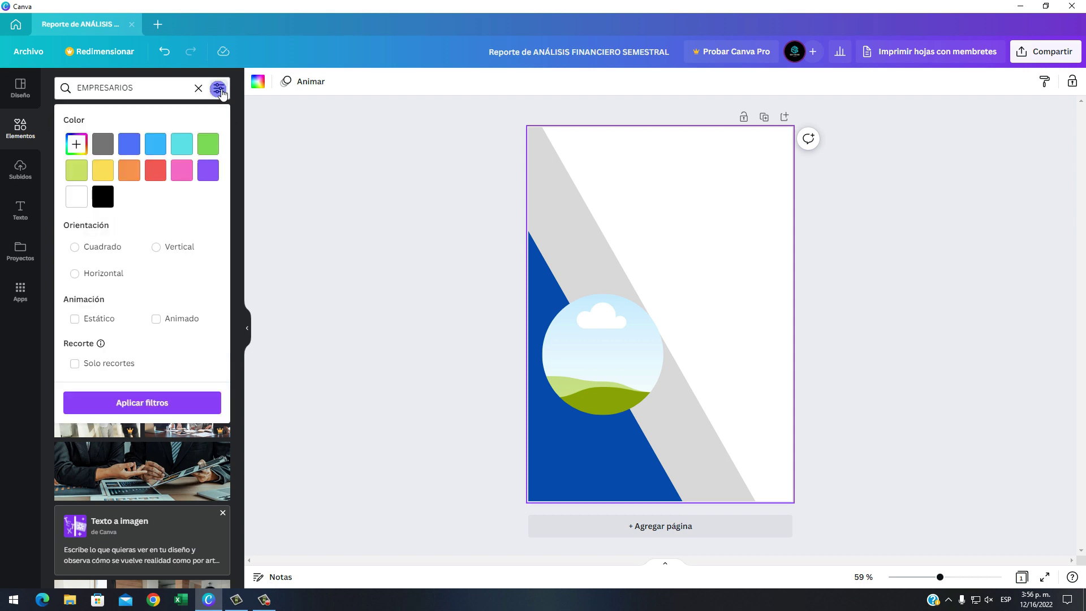
{"action": "left_click", "coordinate": [133, 146]}
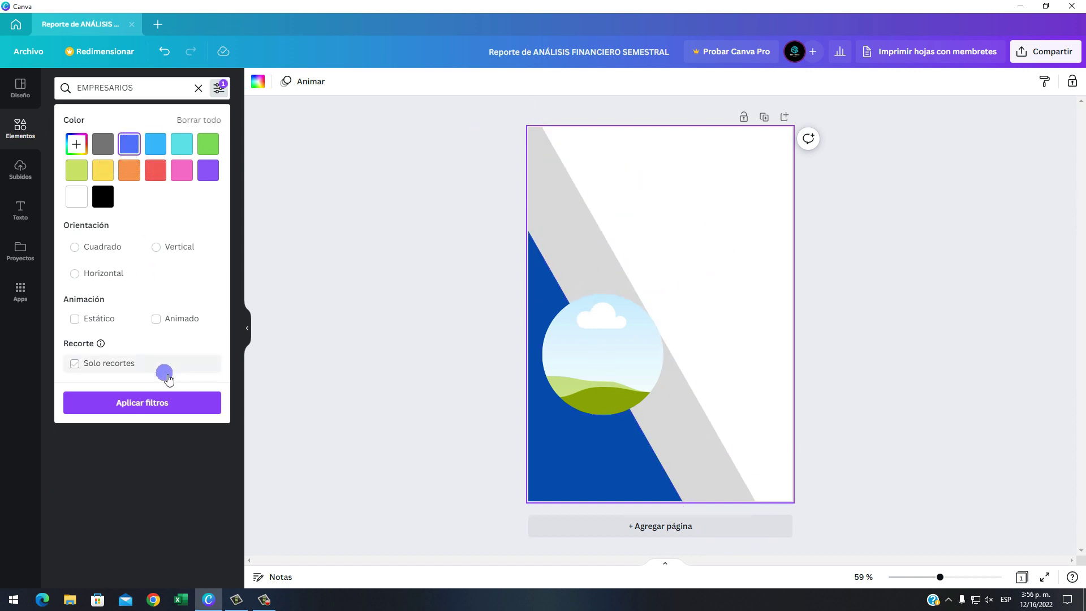
{"action": "left_click", "coordinate": [140, 405]}
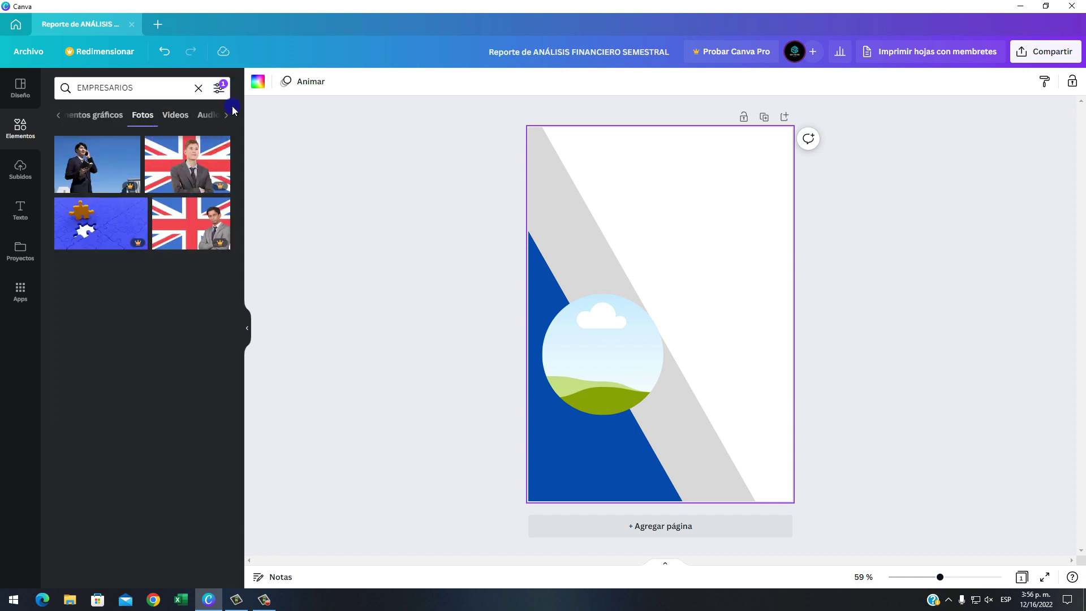
Clear the blue color filter from the photo results
{"action": "key", "text": "alt+Tab"}
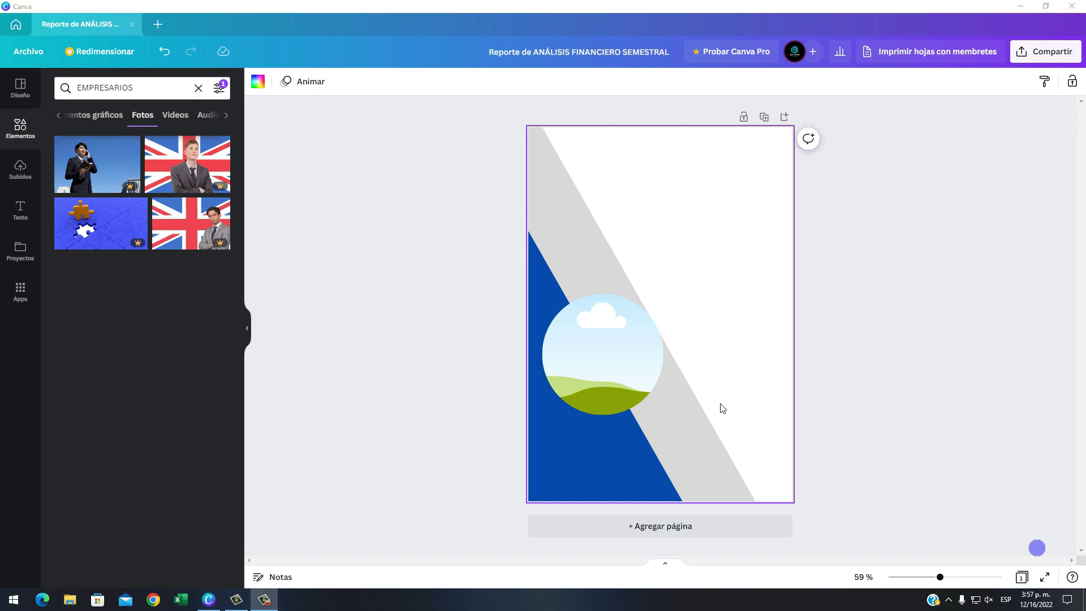
{"action": "left_click", "coordinate": [219, 88]}
{"action": "left_click", "coordinate": [201, 125]}
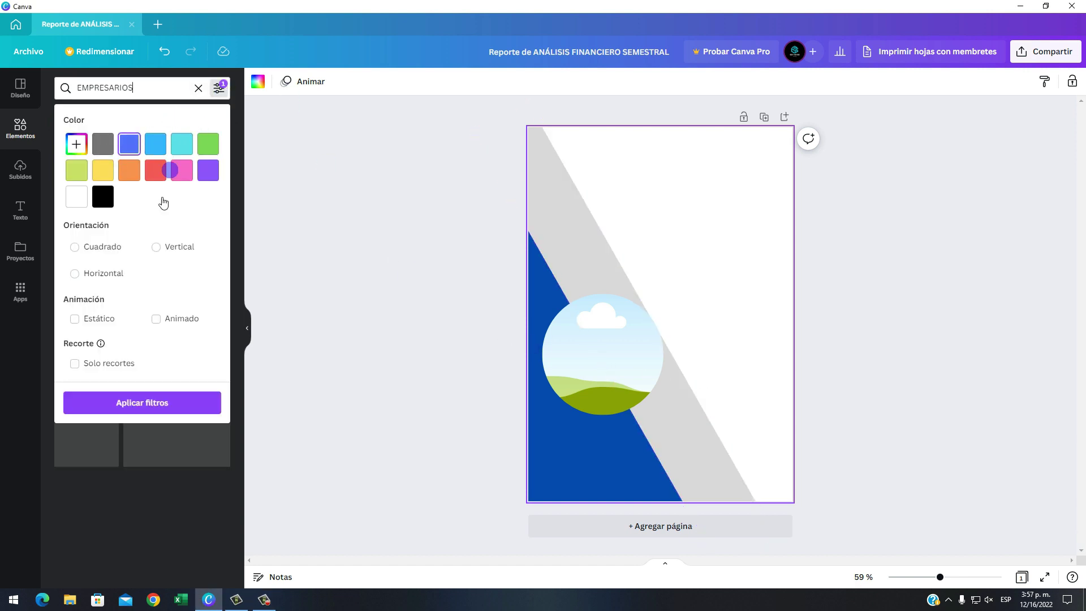
{"action": "left_click", "coordinate": [166, 403]}
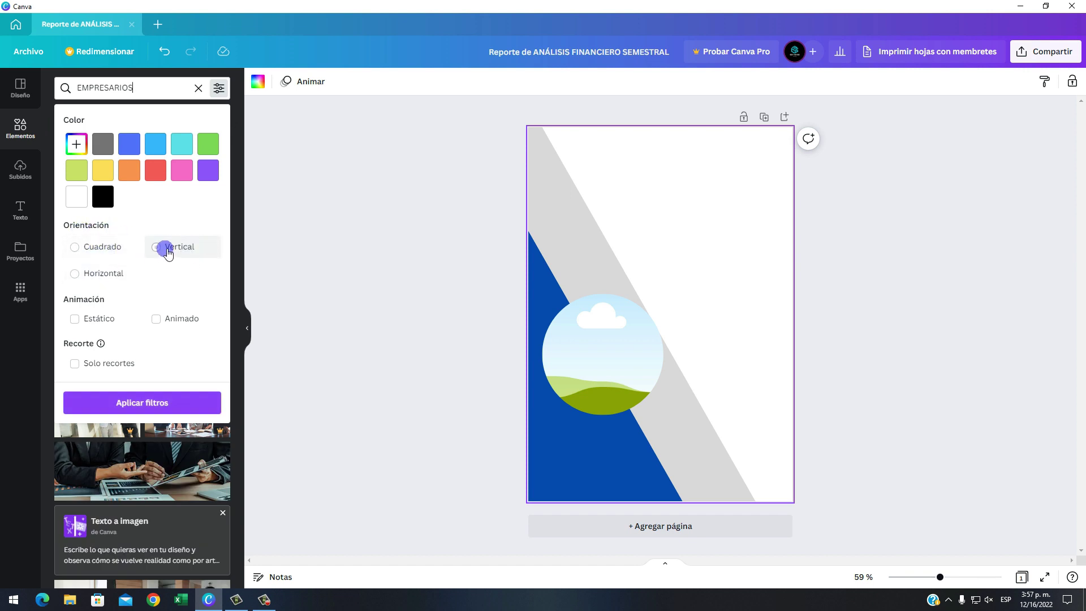
{"action": "left_click", "coordinate": [102, 275]}
{"action": "left_click", "coordinate": [103, 276]}
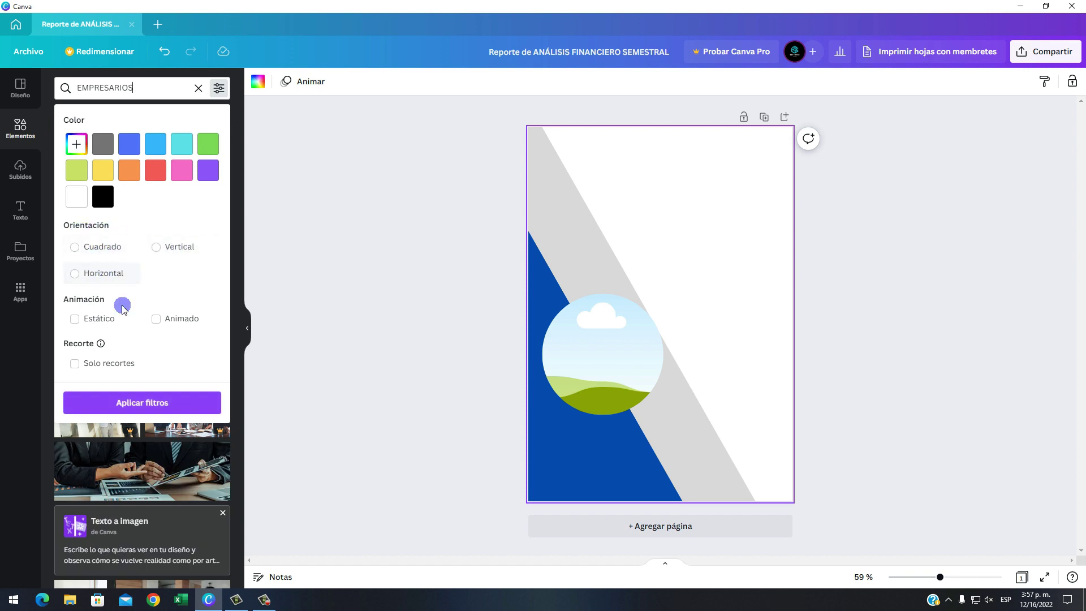
{"action": "left_click", "coordinate": [177, 320]}
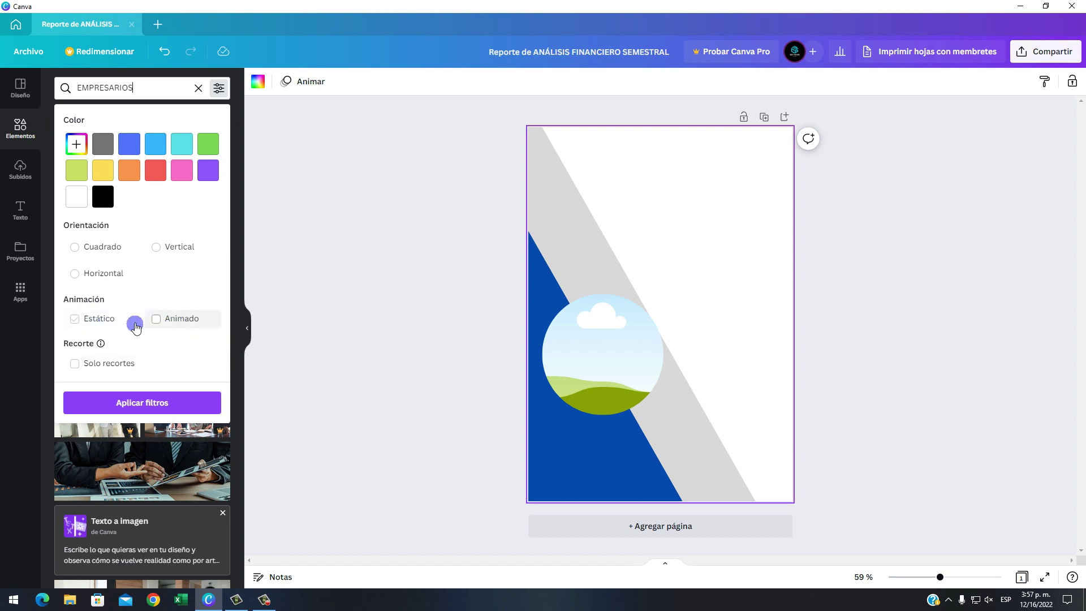
{"action": "left_click", "coordinate": [73, 320]}
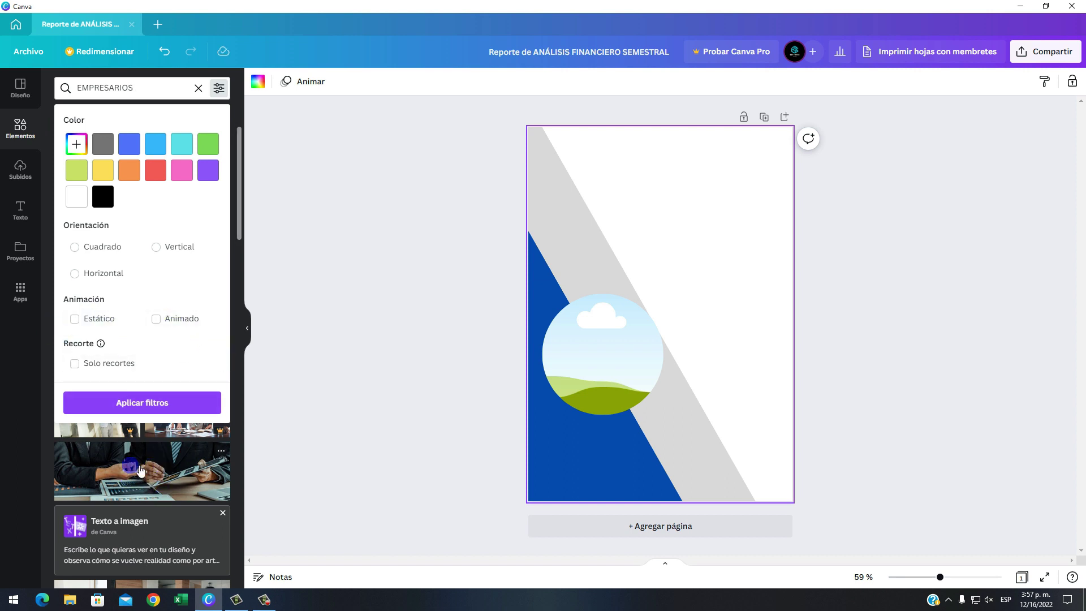
{"action": "left_click", "coordinate": [97, 364]}
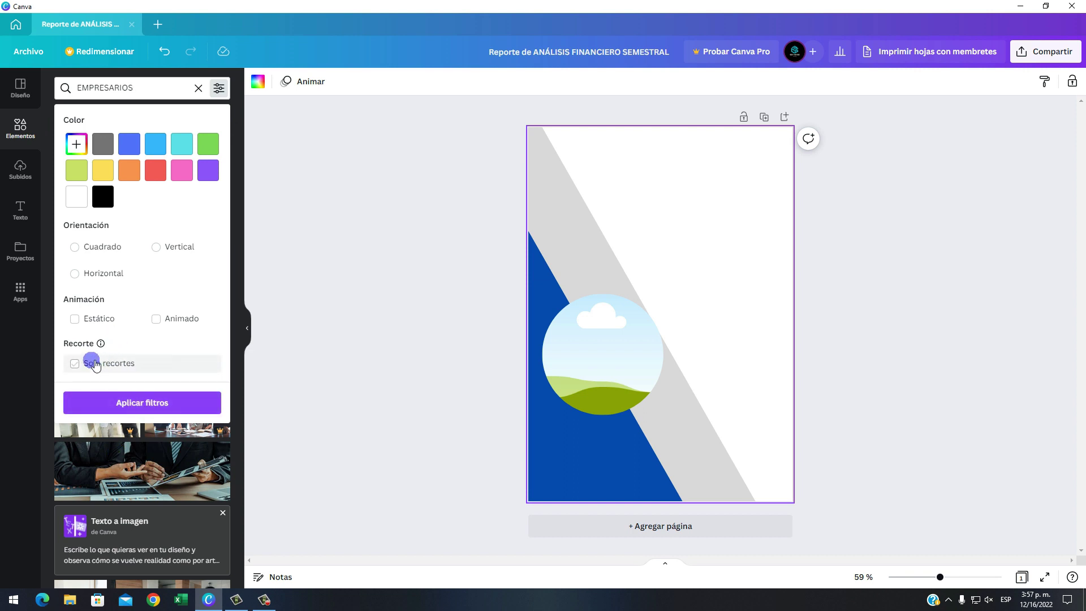
{"action": "left_click", "coordinate": [128, 405]}
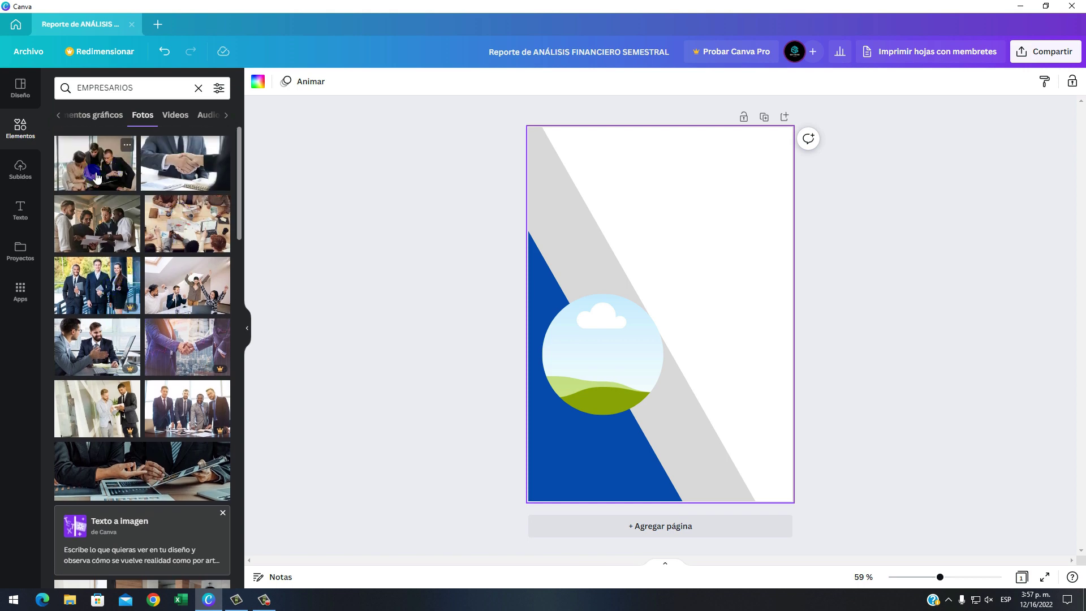
Fill the circular frame with the photo of two businessmen shaking hands instead of the three-person meeting photo
{"action": "left_click_drag", "start_coordinate": [338, 196], "coordinate": [673, 316]}
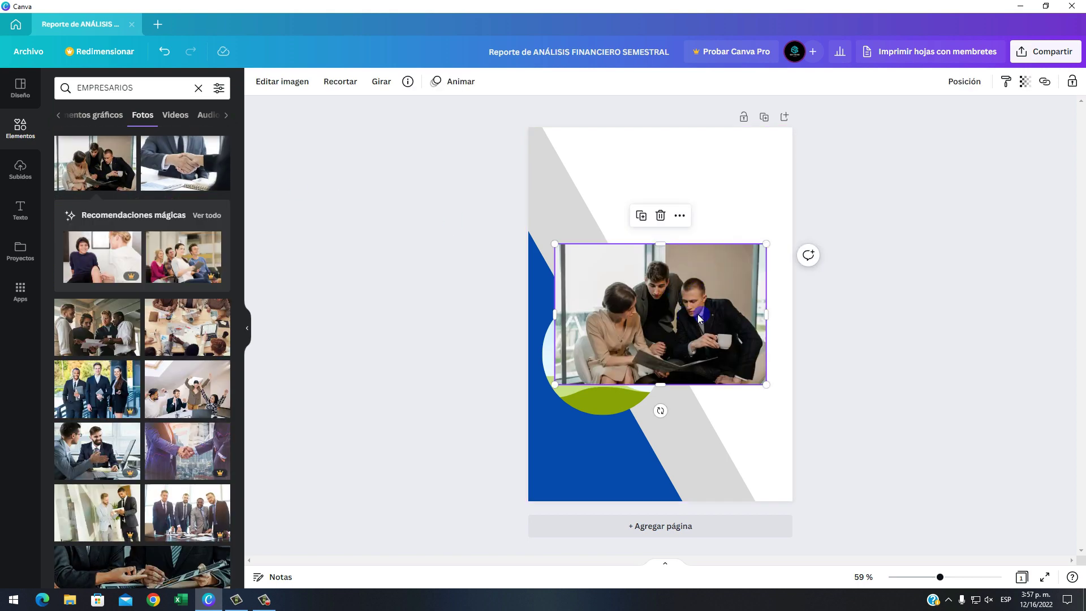
{"action": "left_click_drag", "start_coordinate": [185, 169], "coordinate": [645, 336]}
{"action": "left_click", "coordinate": [721, 246]}
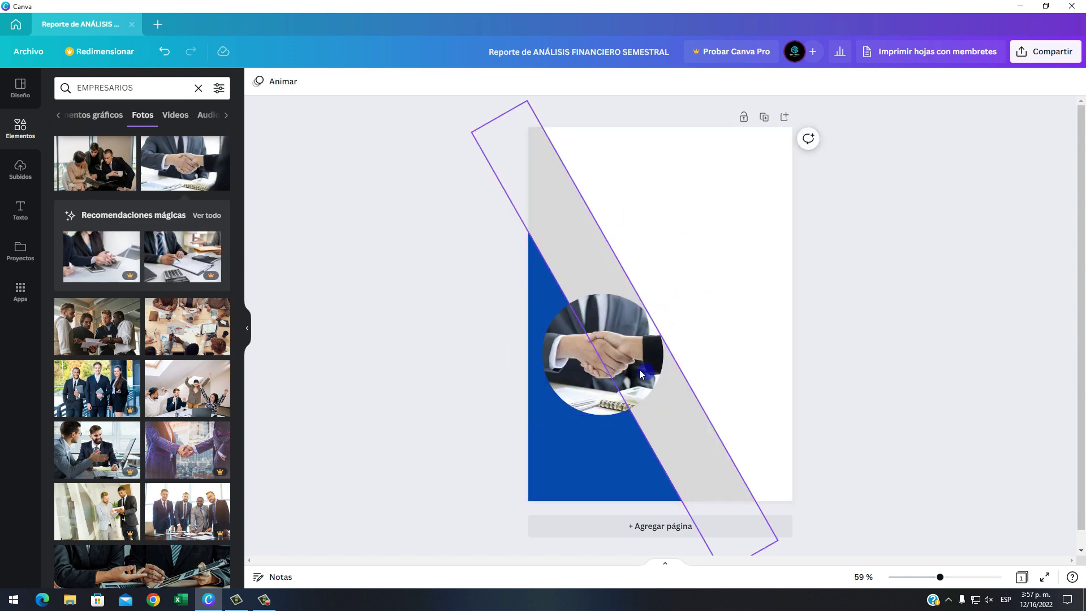
{"action": "left_click", "coordinate": [688, 292]}
{"action": "left_click", "coordinate": [616, 362]}
{"action": "left_click", "coordinate": [690, 257]}
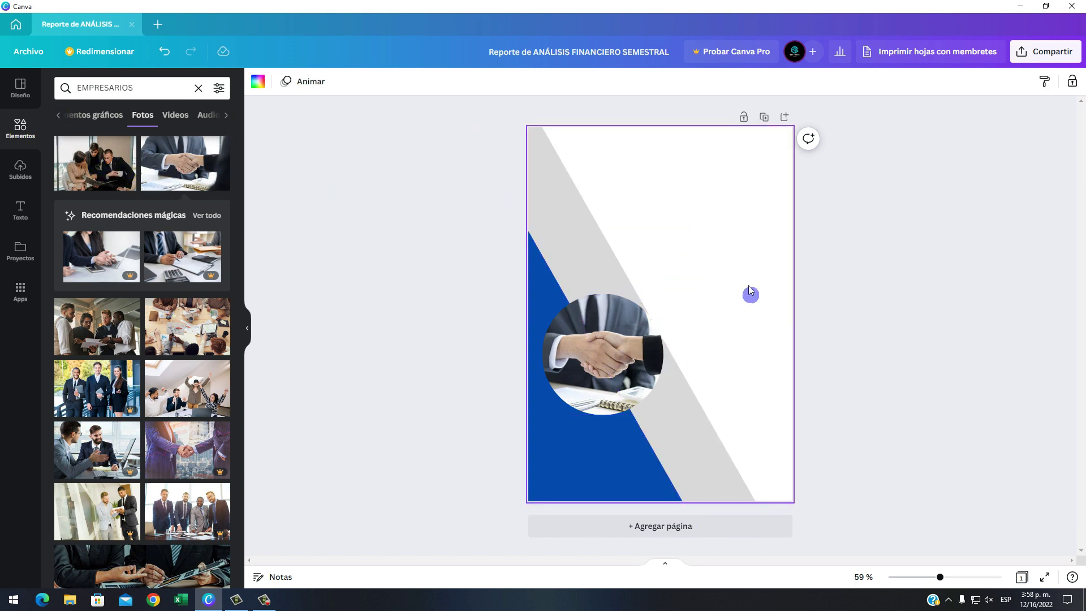
{"action": "left_click", "coordinate": [513, 317]}
Add the "EMPLEADO DEL MES / DIPLOMA" text combination and move it above the circular photo, in the page's upper part
{"action": "left_click", "coordinate": [146, 185]}
{"action": "left_click", "coordinate": [30, 204]}
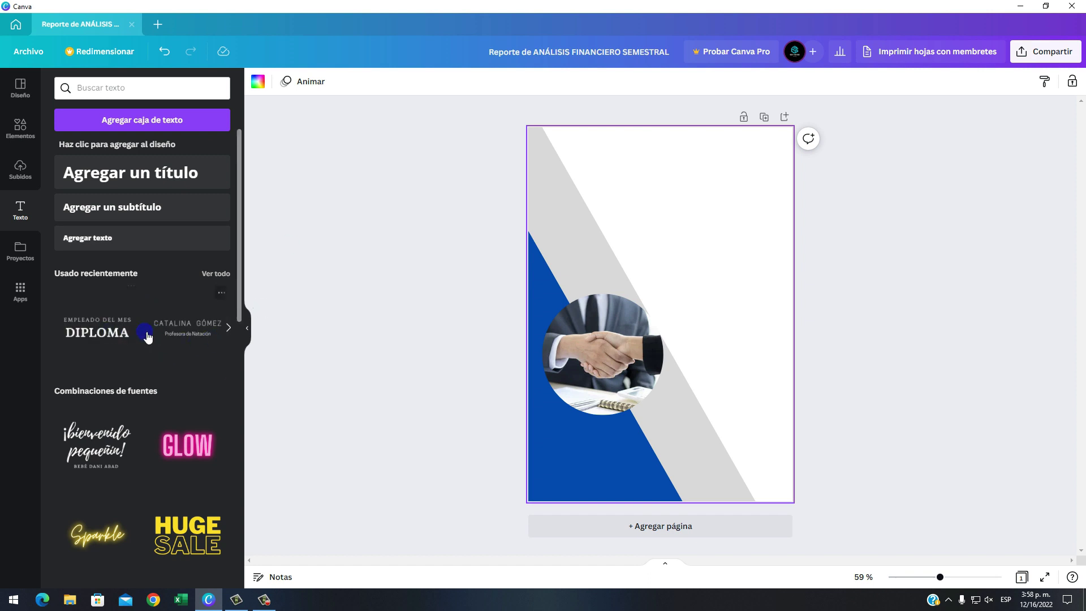
{"action": "scroll", "coordinate": [152, 318], "scroll_direction": "down", "scroll_amount": 1}
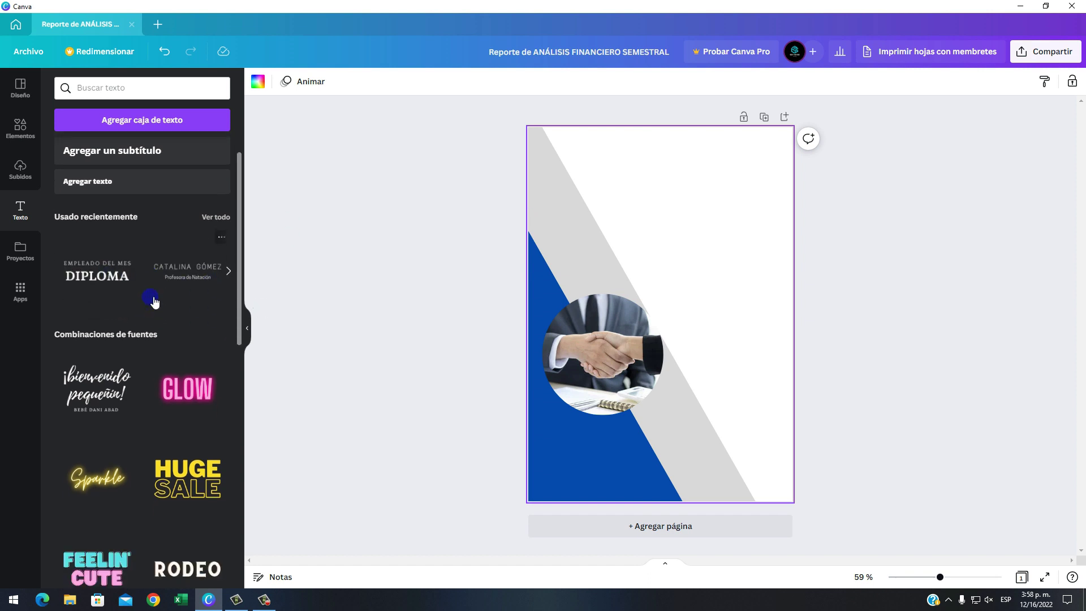
{"action": "scroll", "coordinate": [153, 303], "scroll_direction": "down", "scroll_amount": 2}
{"action": "scroll", "coordinate": [181, 382], "scroll_direction": "down", "scroll_amount": 3}
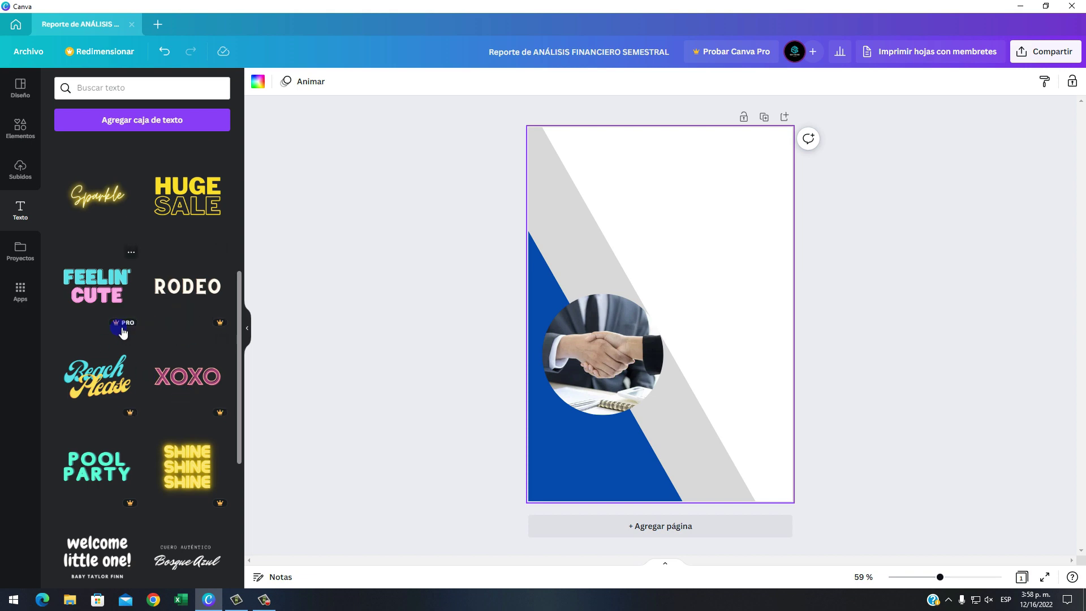
{"action": "scroll", "coordinate": [123, 333], "scroll_direction": "up", "scroll_amount": 3}
{"action": "scroll", "coordinate": [172, 393], "scroll_direction": "down", "scroll_amount": 3}
{"action": "scroll", "coordinate": [141, 355], "scroll_direction": "up", "scroll_amount": 2}
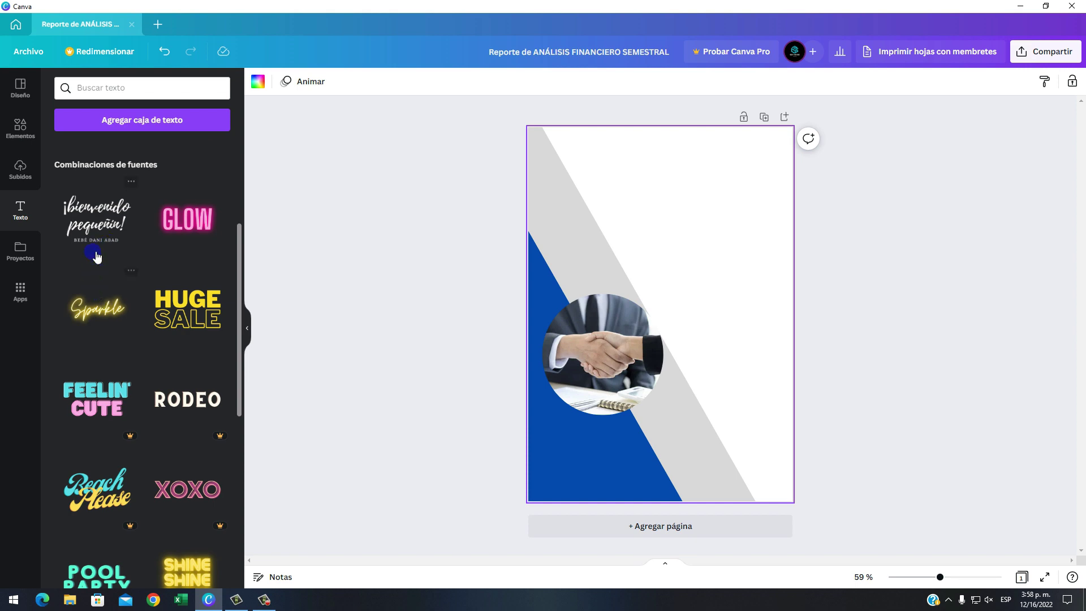
{"action": "scroll", "coordinate": [164, 254], "scroll_direction": "up", "scroll_amount": 2}
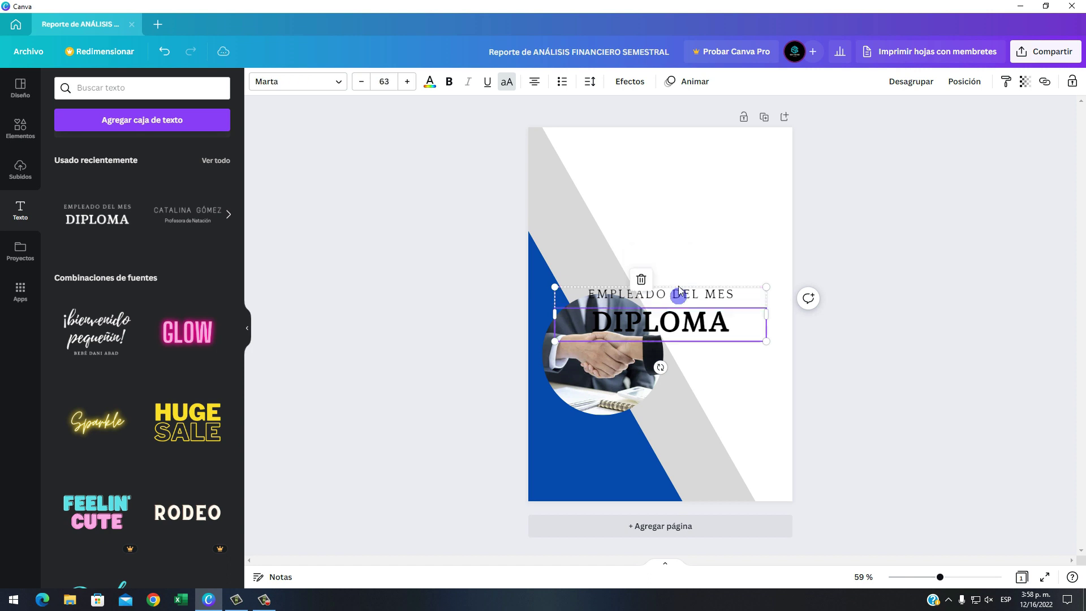
{"action": "left_click_drag", "start_coordinate": [677, 316], "coordinate": [652, 226]}
Move the "EMPLEADO DEL MES / DIPLOMA" text combination higher on the page, close to its upper edge
{"action": "left_click", "coordinate": [656, 205]}
{"action": "left_click", "coordinate": [657, 206]}
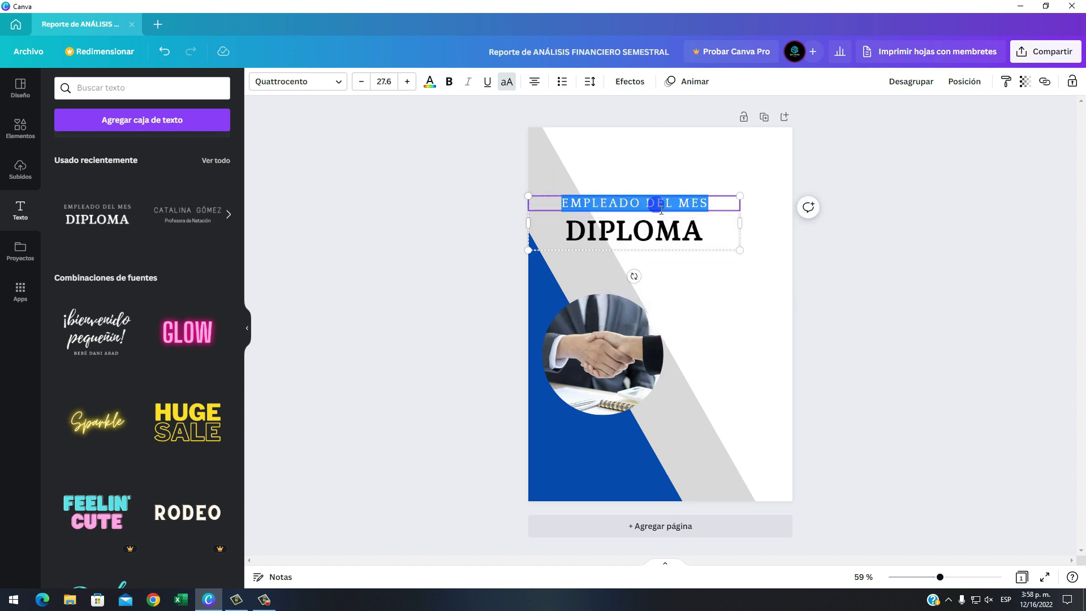
{"action": "left_click", "coordinate": [827, 249]}
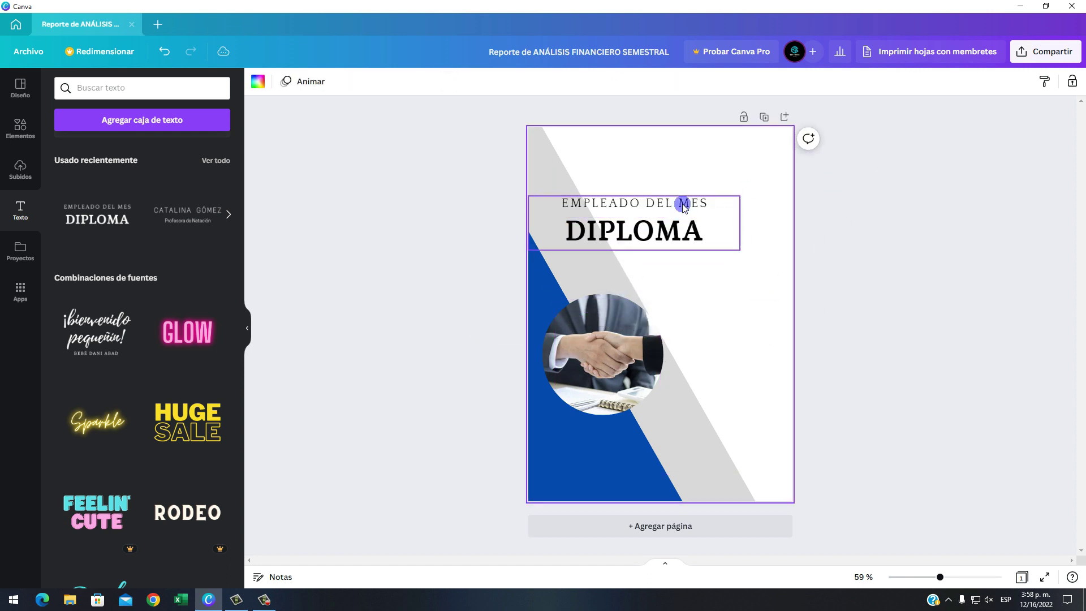
{"action": "left_click", "coordinate": [682, 203]}
{"action": "left_click", "coordinate": [682, 204]}
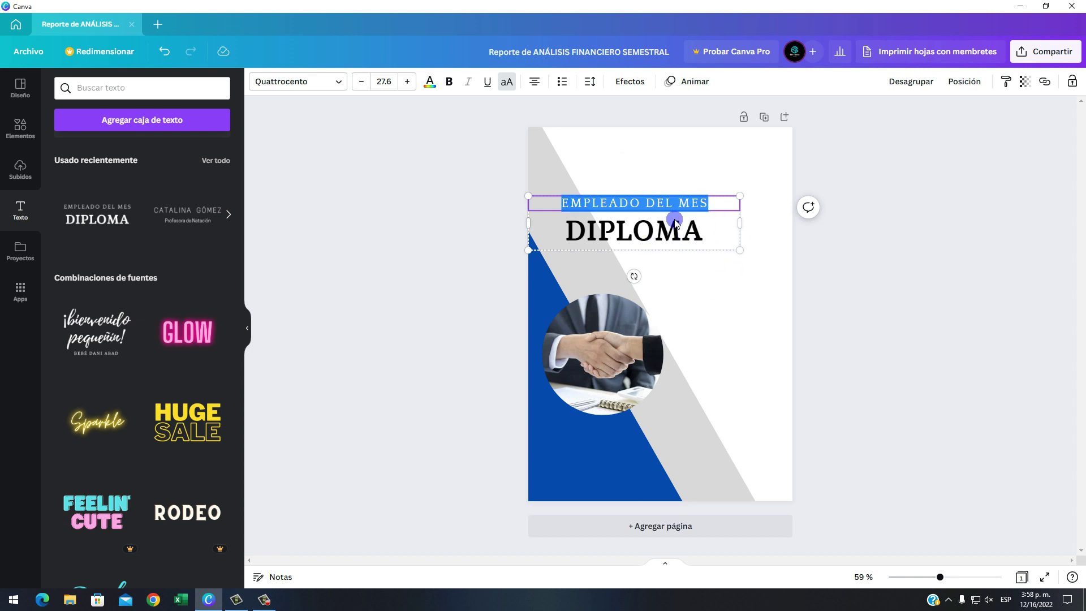
{"action": "left_click", "coordinate": [710, 216]}
{"action": "left_click_drag", "start_coordinate": [686, 199], "coordinate": [689, 173]}
Ungroup the text combination and move its two lines apart, "EMPLEADO DEL MES" upward and "DIPLOMA" downward
{"action": "left_click", "coordinate": [690, 198]}
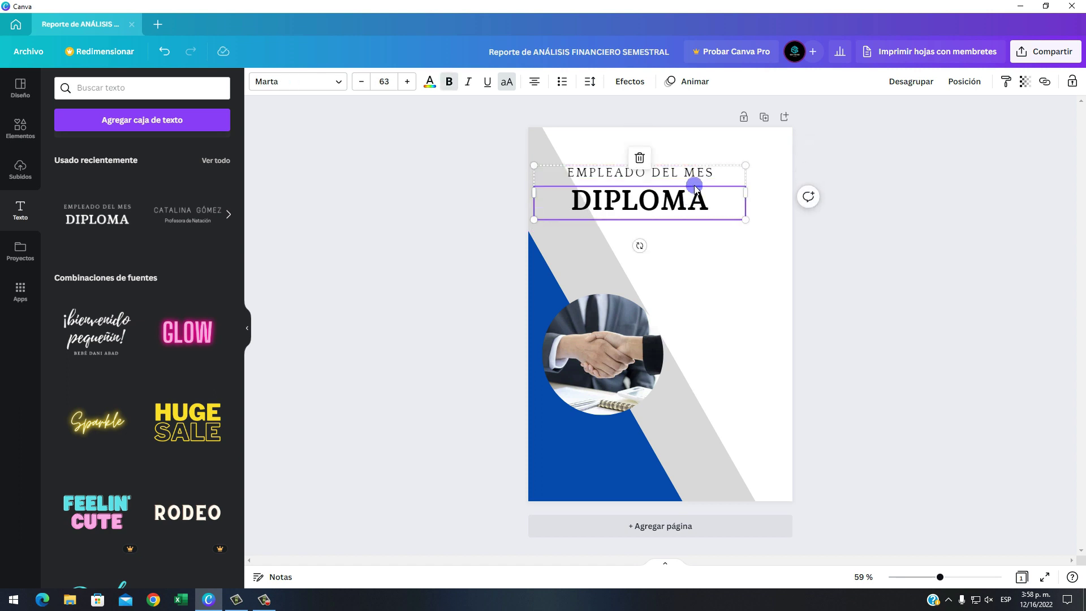
{"action": "left_click", "coordinate": [697, 180]}
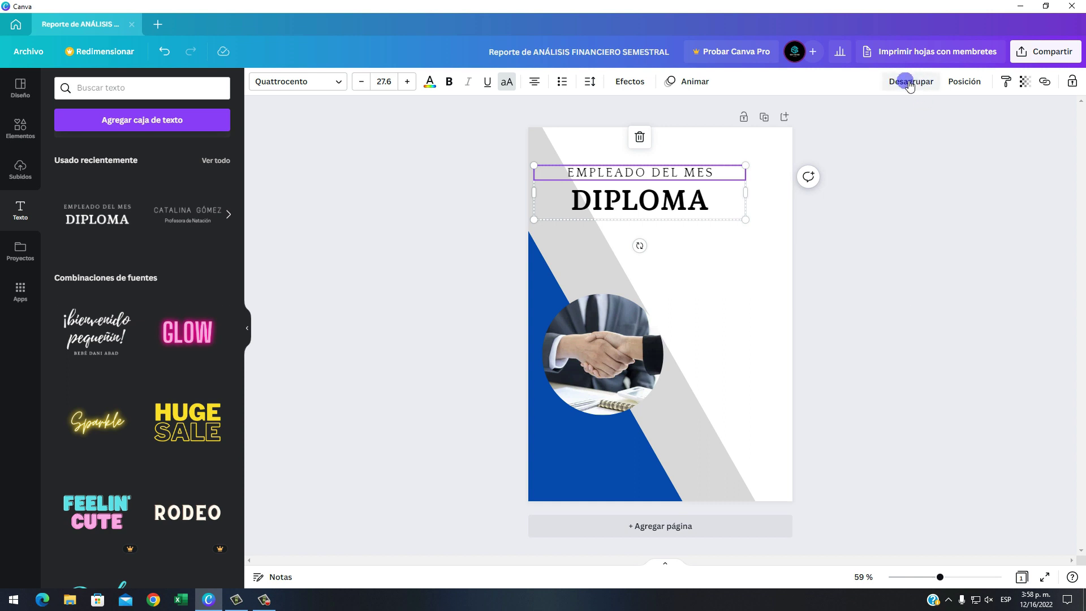
{"action": "left_click", "coordinate": [908, 82]}
{"action": "left_click", "coordinate": [763, 242]}
{"action": "left_click", "coordinate": [701, 170]}
{"action": "mouse_move", "coordinate": [701, 170]}
{"action": "left_mouse_down"}
{"action": "mouse_move", "coordinate": [718, 171]}
{"action": "mouse_move", "coordinate": [715, 161]}
{"action": "left_mouse_up"}
{"action": "left_click_drag", "start_coordinate": [704, 204], "coordinate": [716, 231]}
Replace "EMPLEADO DEL MES" with "REPORTE" and move the line down and left, just above the start of "DIPLOMA"
{"action": "left_click", "coordinate": [722, 174]}
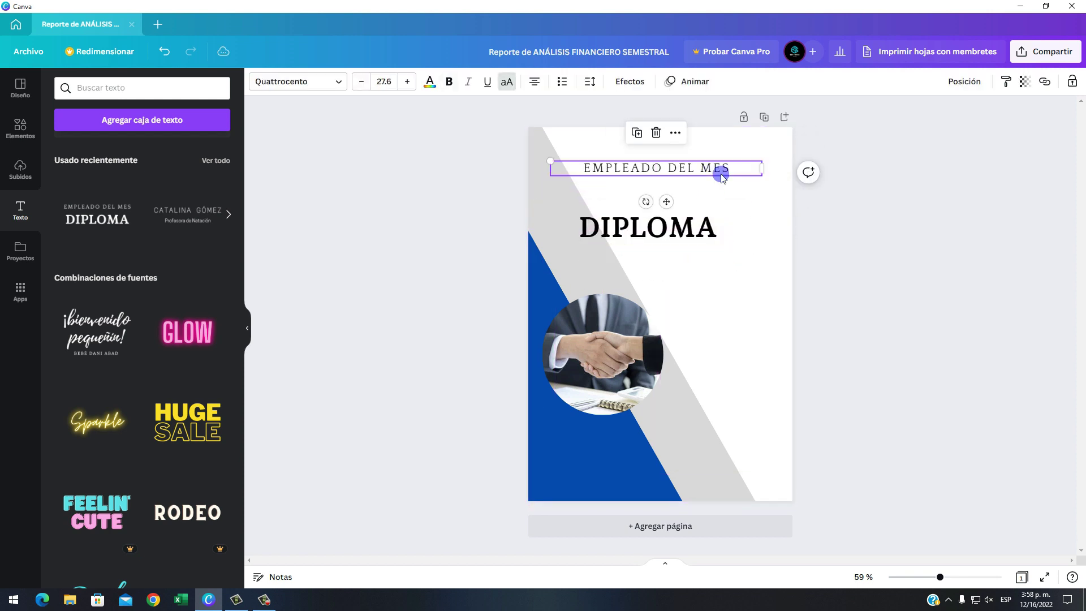
{"action": "left_click", "coordinate": [722, 175]}
{"action": "type", "text": "REPORTE"}
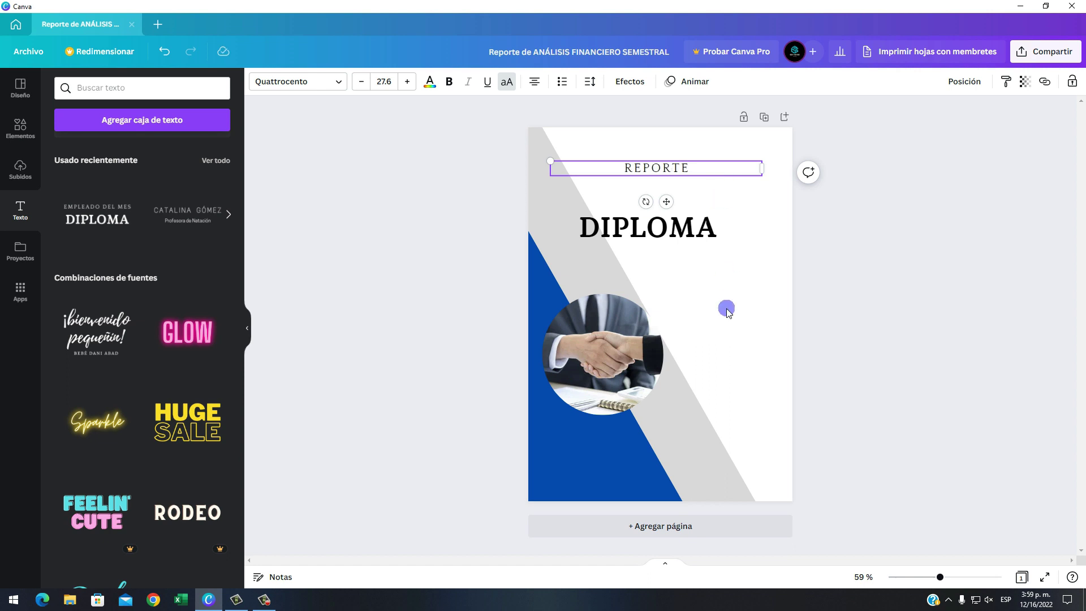
{"action": "left_click", "coordinate": [726, 311]}
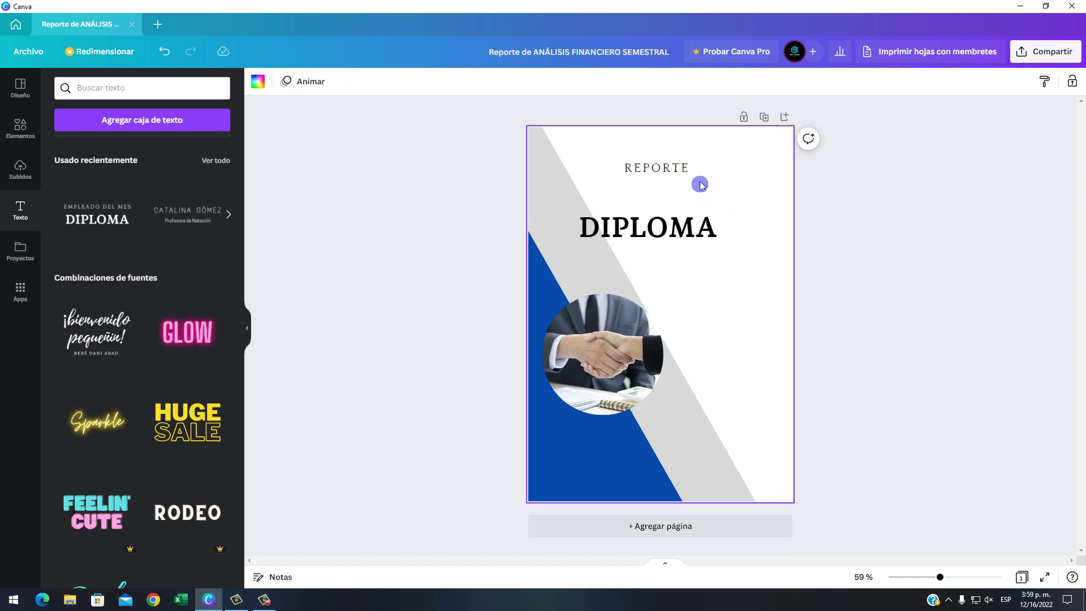
{"action": "left_click_drag", "start_coordinate": [675, 169], "coordinate": [636, 188]}
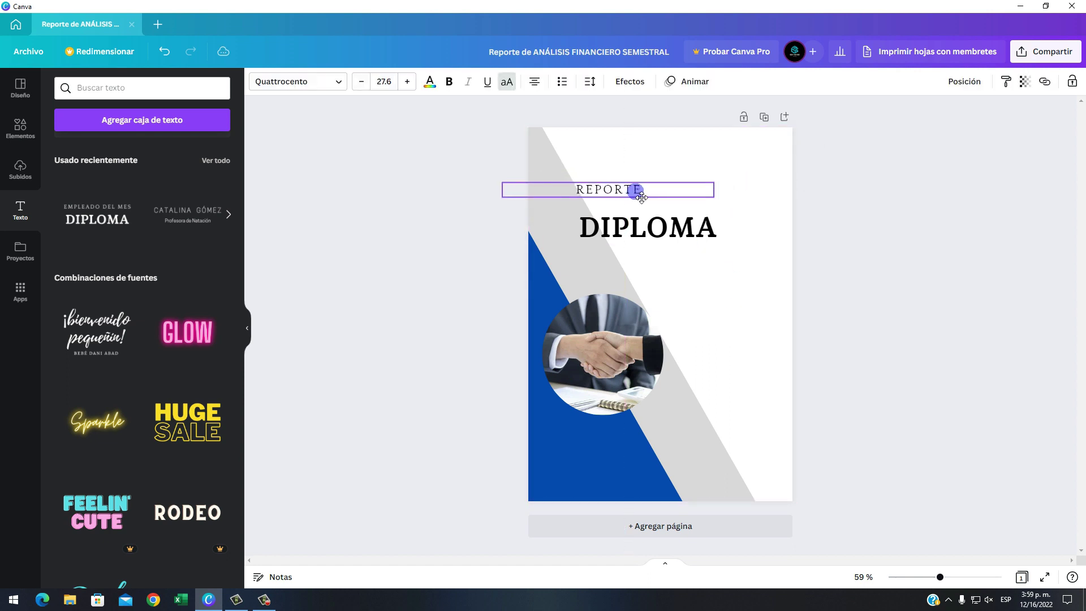
Replace the "DIPLOMA" text with "ANÁLISI FINANCIERO SEMESTRAL"
{"action": "left_click", "coordinate": [668, 239]}
{"action": "left_click", "coordinate": [668, 238]}
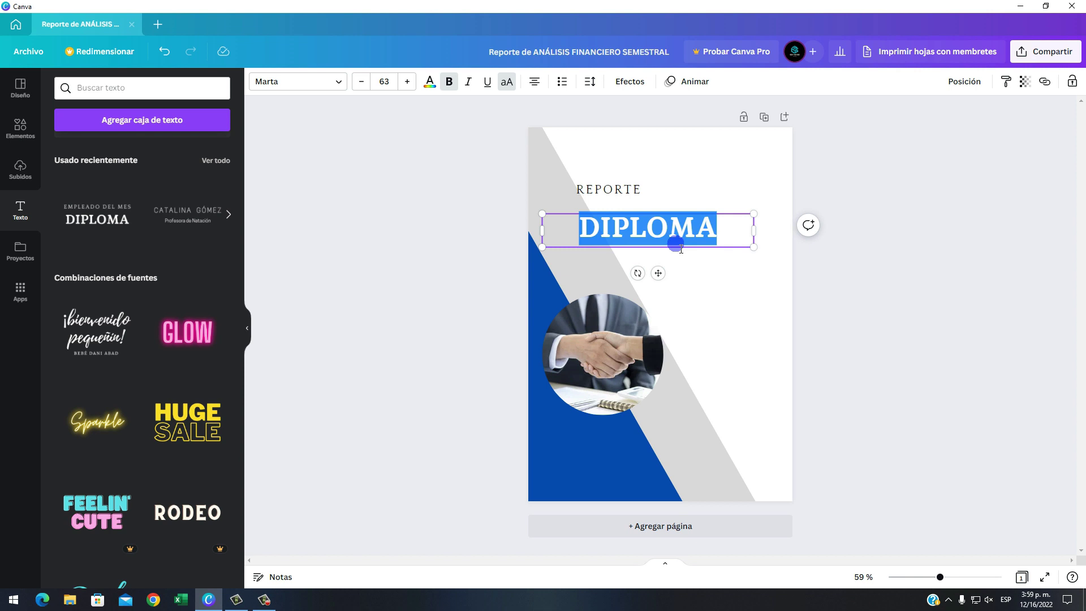
{"action": "type", "text": "ANA"}
{"action": "key", "text": "BackSpace"}
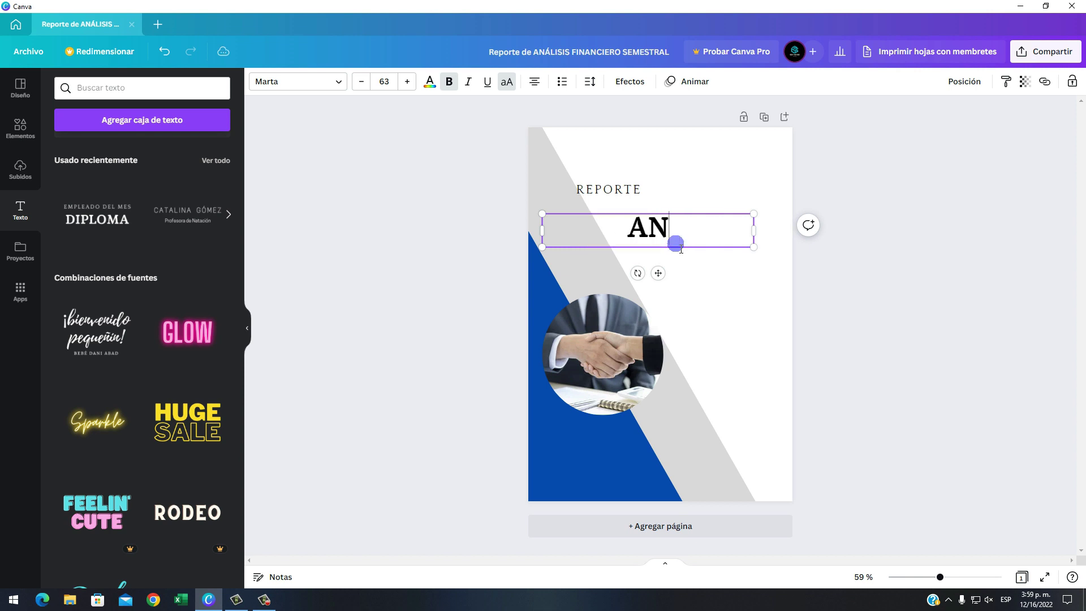
{"action": "type", "text": "ÁLISI DE"}
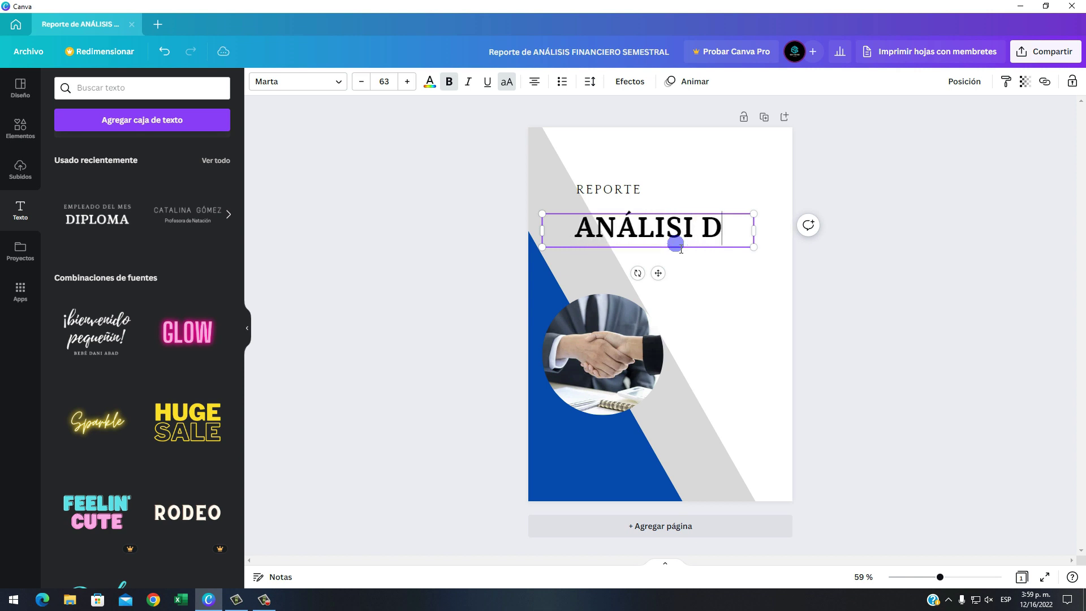
{"action": "key", "text": "BackSpace"}
{"action": "key", "text": "BackSpace"}
{"action": "type", "text": "FI"}
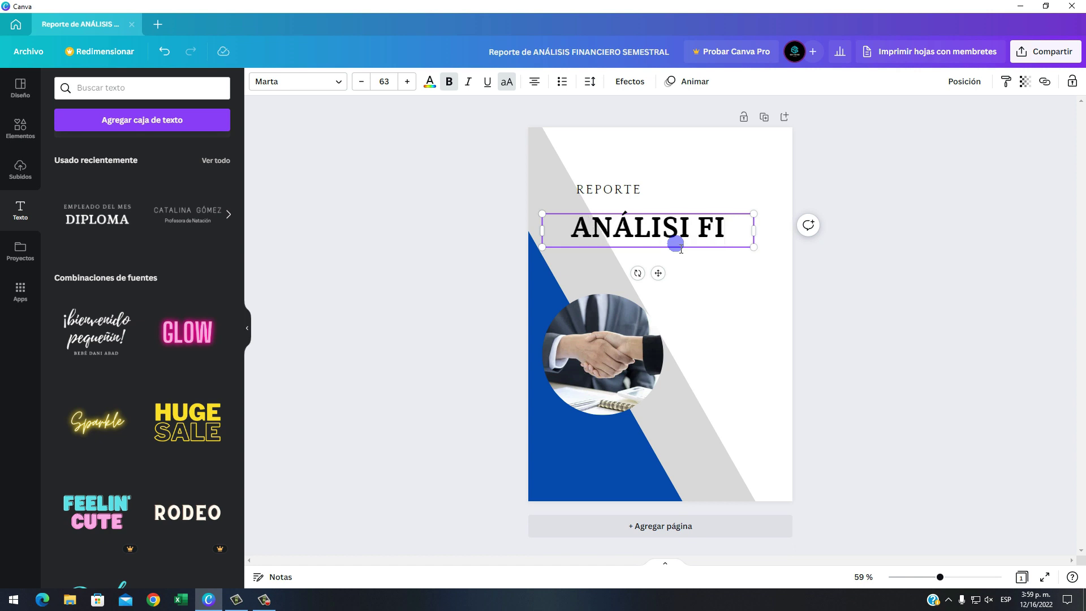
{"action": "type", "text": "N"}
{"action": "type", "text": "ANCIERO D"}
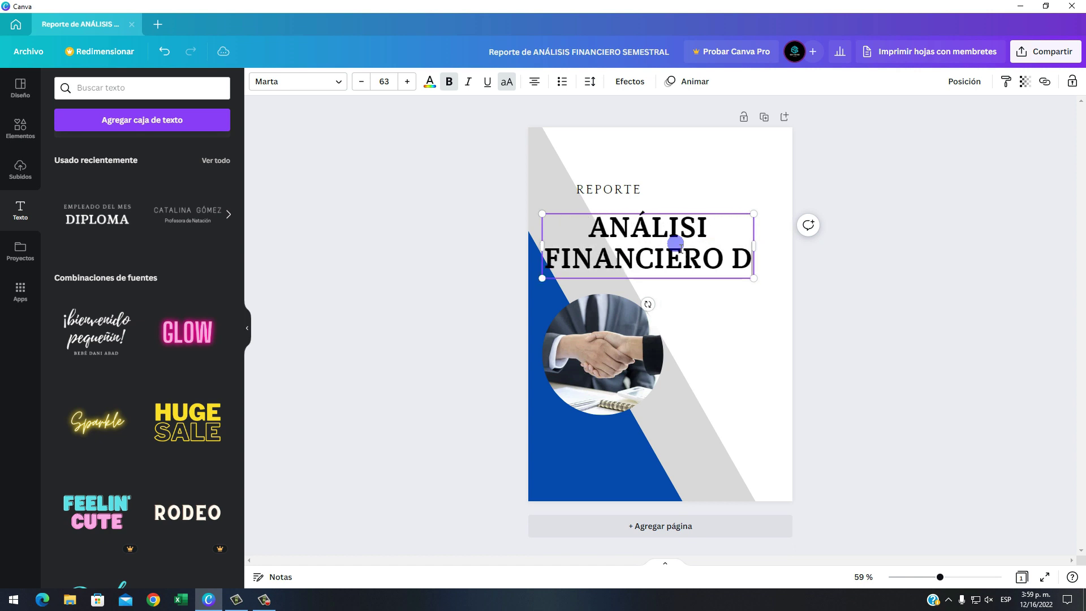
{"action": "key", "text": "BackSpace"}
{"action": "type", "text": "SEMESTRAL"}
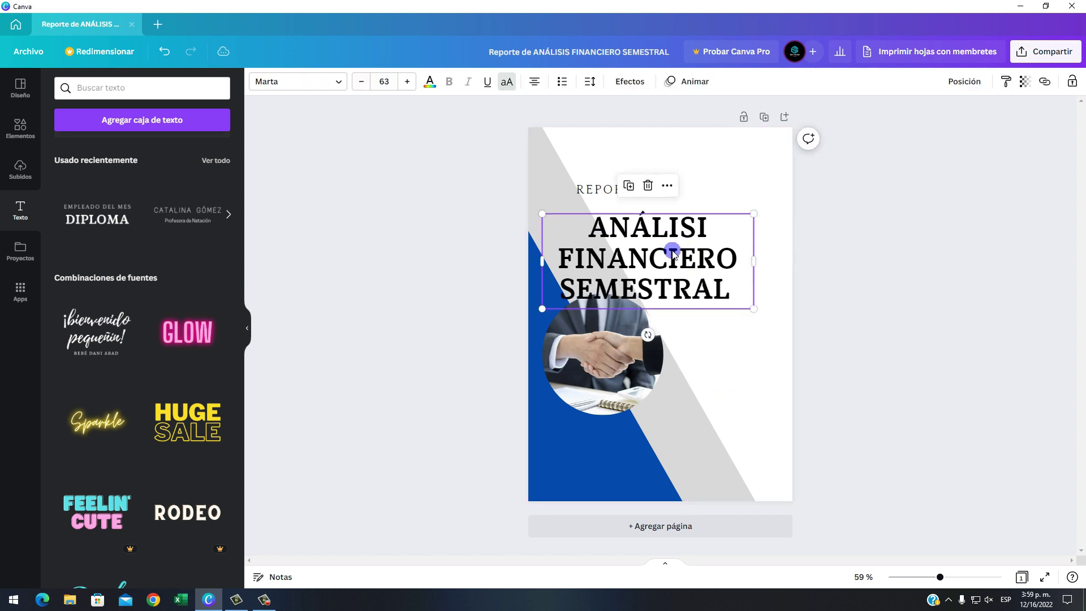
Color the whole three-line title with the document palette's dark blue
{"action": "triple_click", "coordinate": [669, 249]}
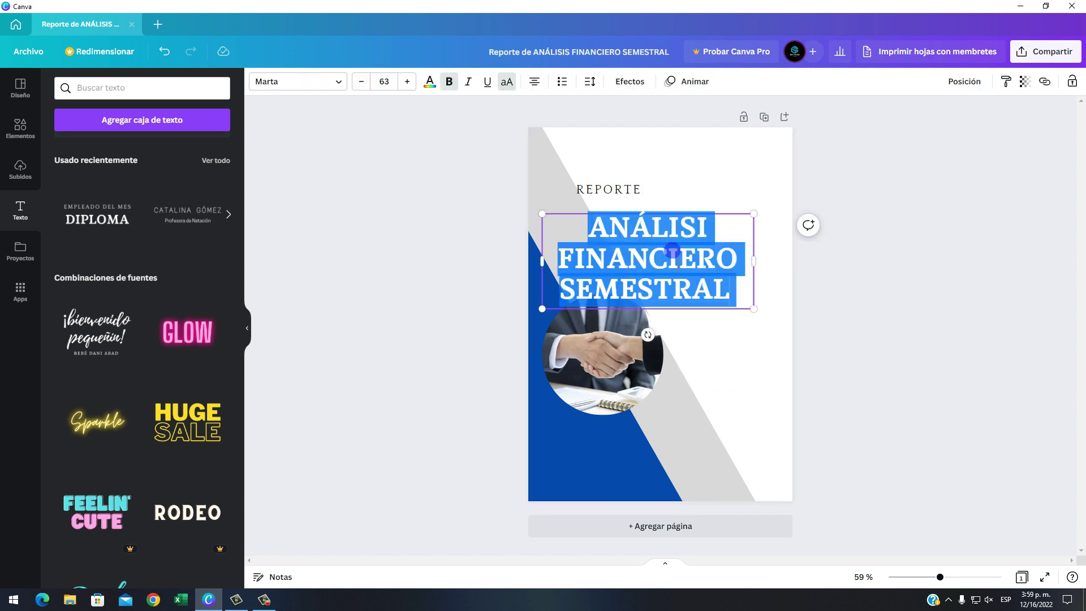
{"action": "left_click", "coordinate": [428, 84]}
{"action": "left_click", "coordinate": [131, 141]}
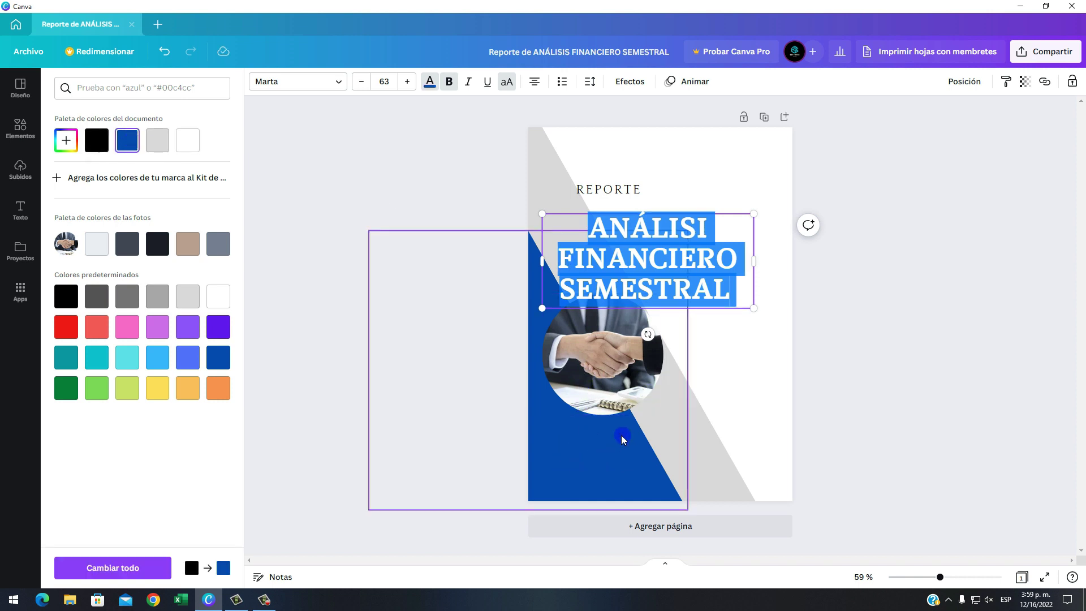
{"action": "left_click", "coordinate": [737, 348]}
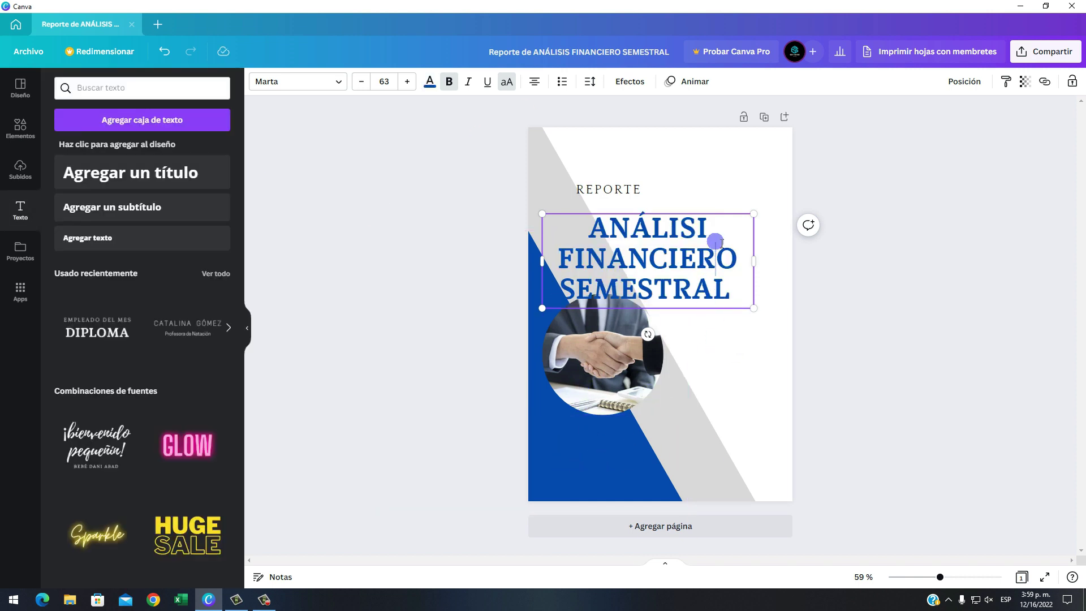
Correct the title's first word to "ANÁLISIS" and move the title up and slightly right, clear of the circular photo
{"action": "type", "text": "S"}
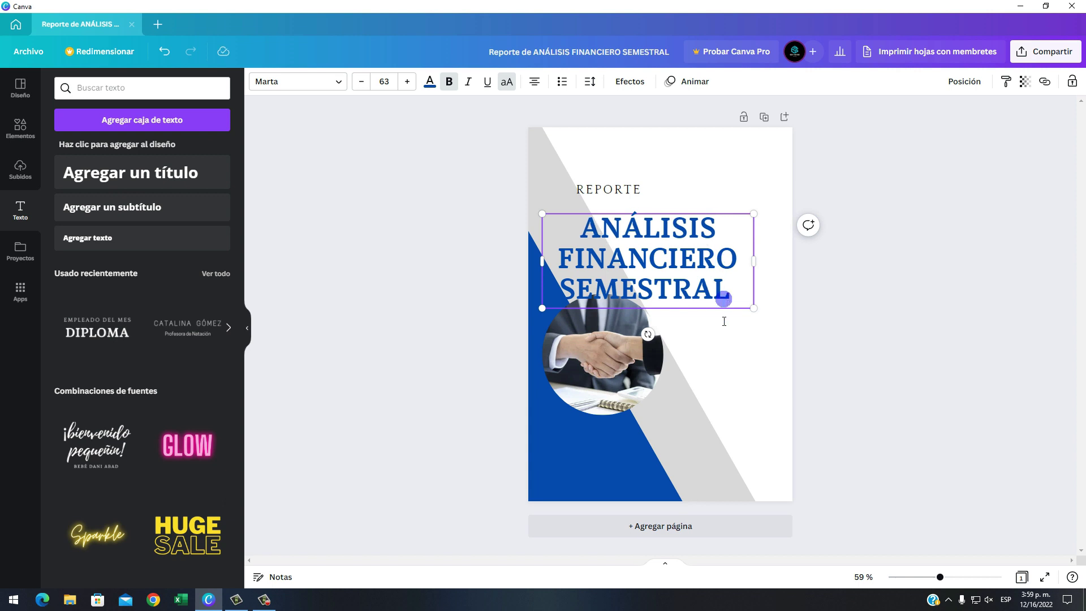
{"action": "left_click", "coordinate": [714, 333]}
{"action": "left_click", "coordinate": [666, 262]}
{"action": "mouse_move", "coordinate": [666, 263]}
{"action": "left_mouse_down"}
{"action": "mouse_move", "coordinate": [666, 245]}
{"action": "mouse_move", "coordinate": [683, 252]}
{"action": "left_mouse_up"}
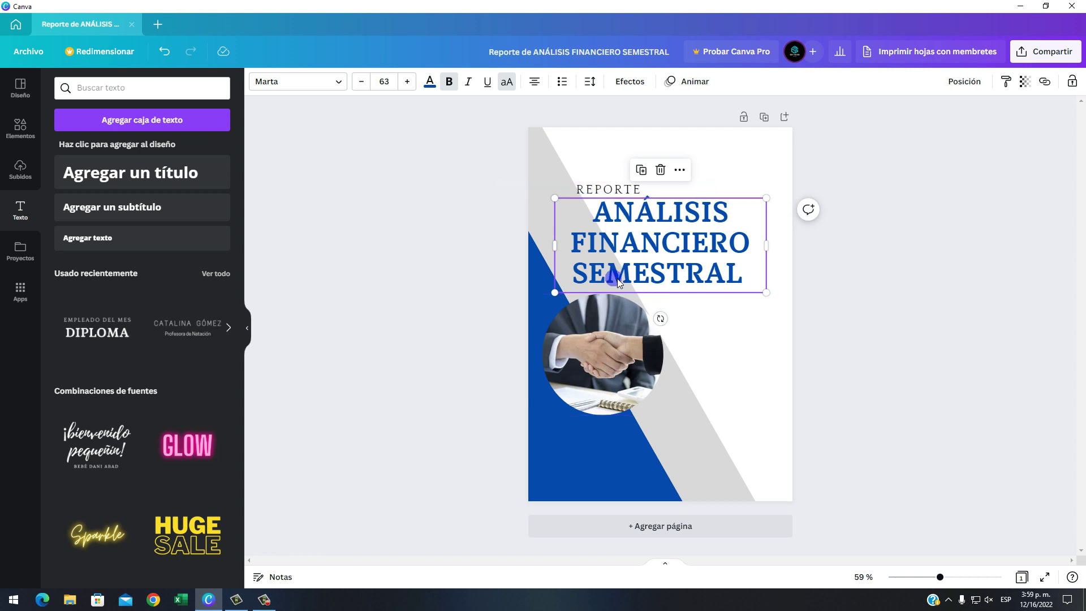
Shift the "REPORTE" line slightly up and right to sit just above the blue title
{"action": "left_click", "coordinate": [620, 183]}
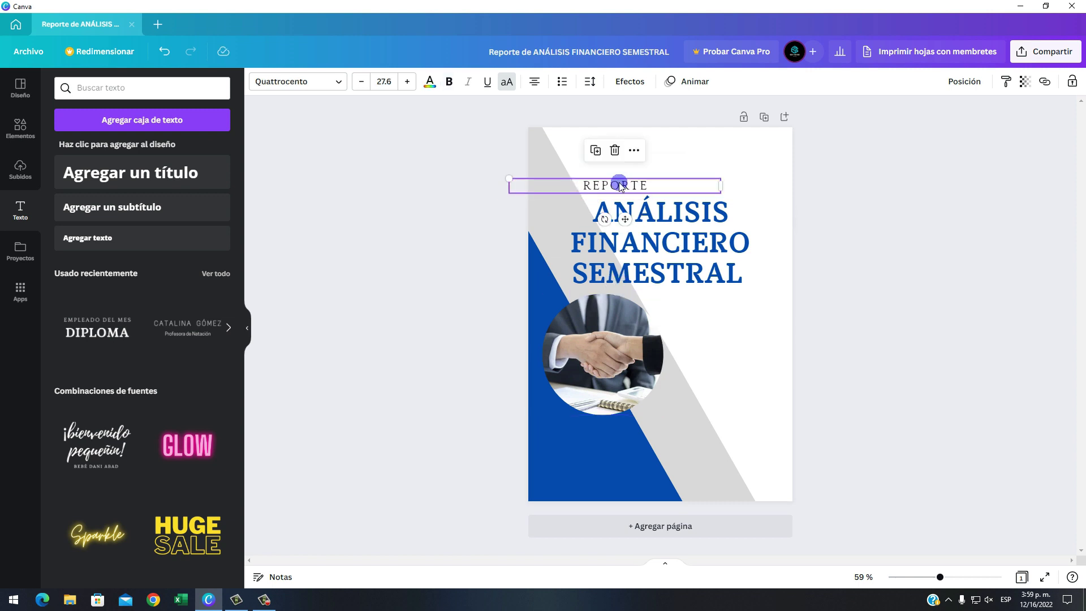
{"action": "left_click", "coordinate": [694, 179]}
{"action": "left_click", "coordinate": [664, 216]}
{"action": "left_click", "coordinate": [716, 237]}
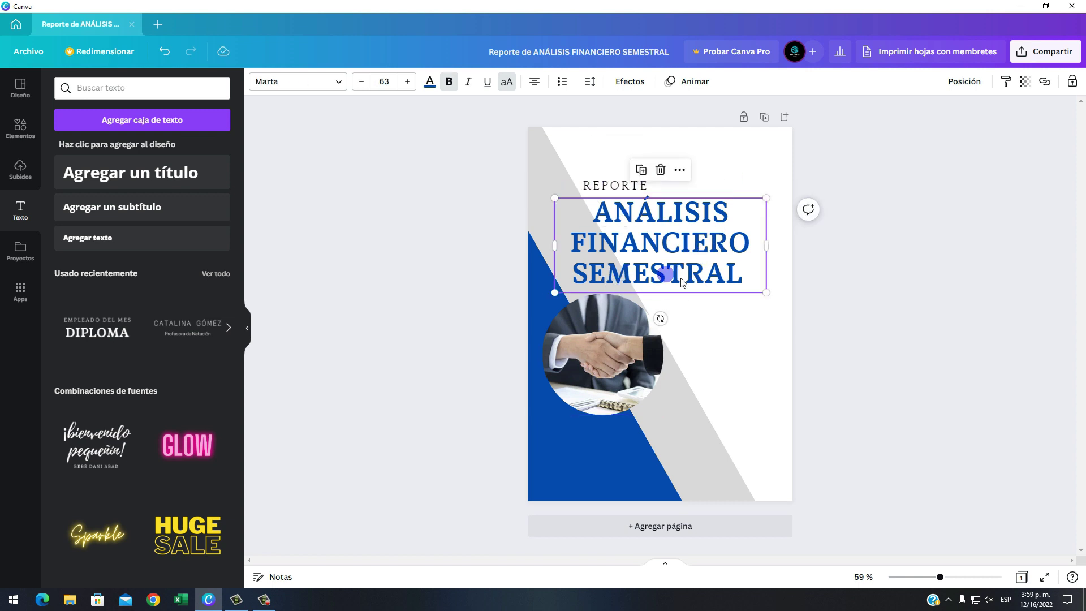
{"action": "left_click", "coordinate": [725, 342]}
Left-align the blue title text and move its box slightly right so its lines start below "REPORTE"
{"action": "left_click", "coordinate": [681, 244]}
{"action": "left_click", "coordinate": [686, 245]}
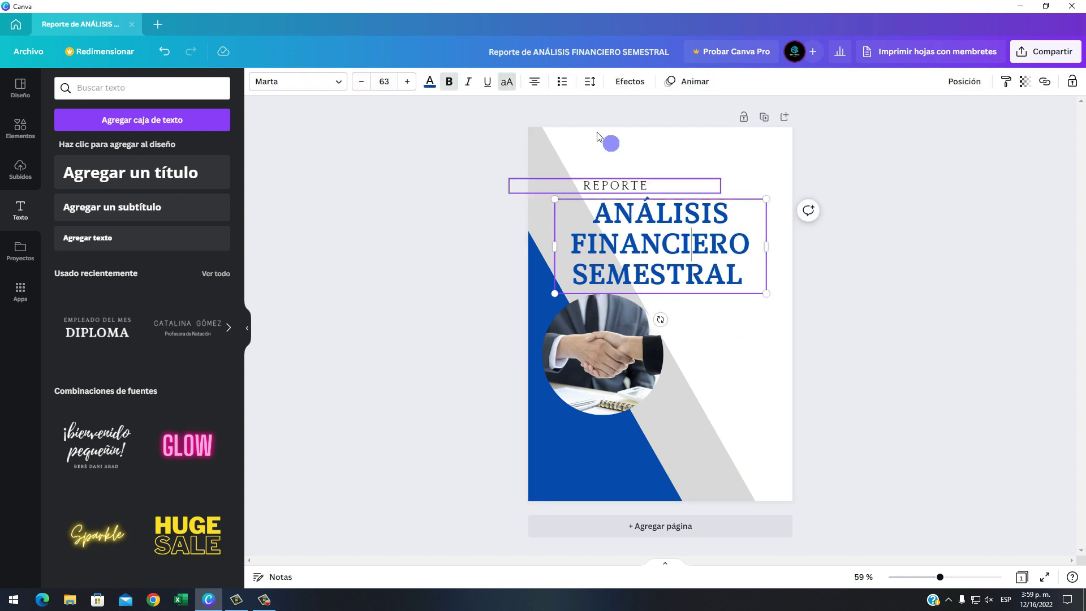
{"action": "left_click", "coordinate": [537, 83]}
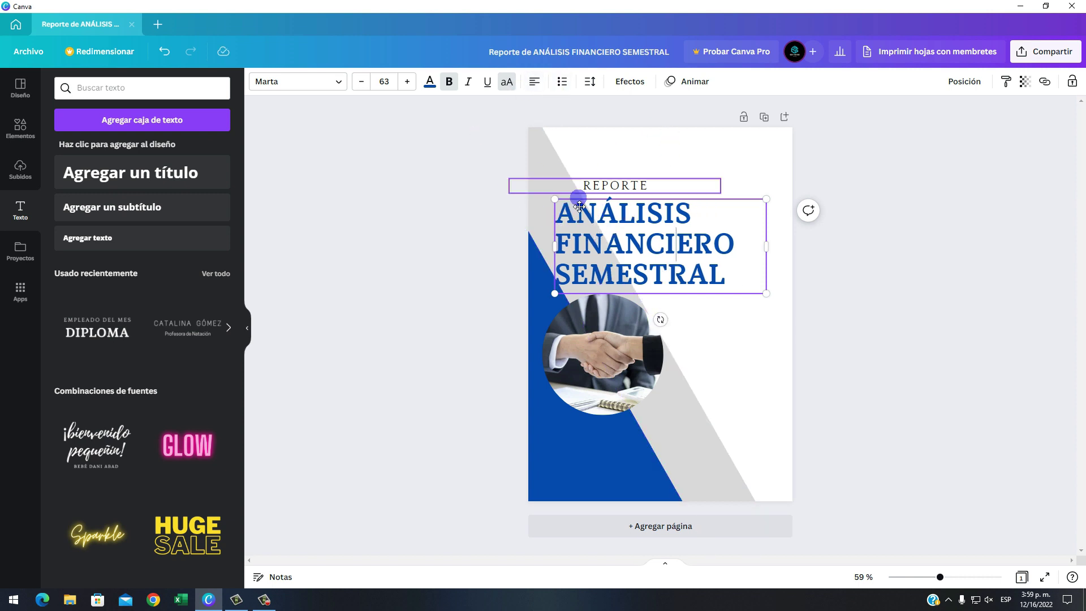
{"action": "left_click", "coordinate": [732, 314]}
{"action": "left_click_drag", "start_coordinate": [628, 236], "coordinate": [641, 230]}
Make "REPORTE" bold at font size 39.6 and raise it slightly to clear the blue title
{"action": "left_click", "coordinate": [601, 184]}
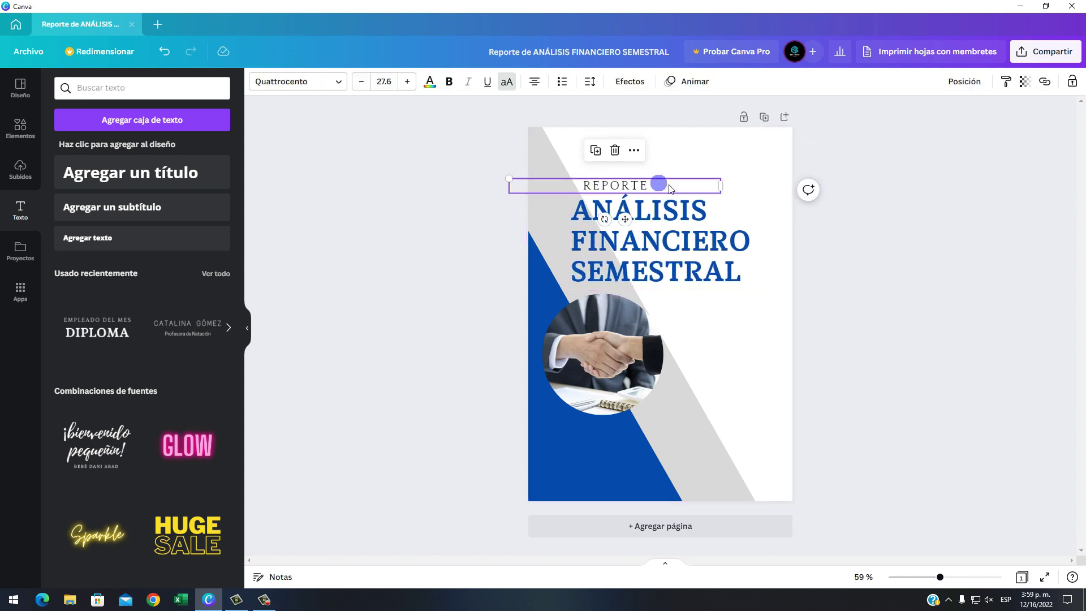
{"action": "left_click", "coordinate": [449, 82]}
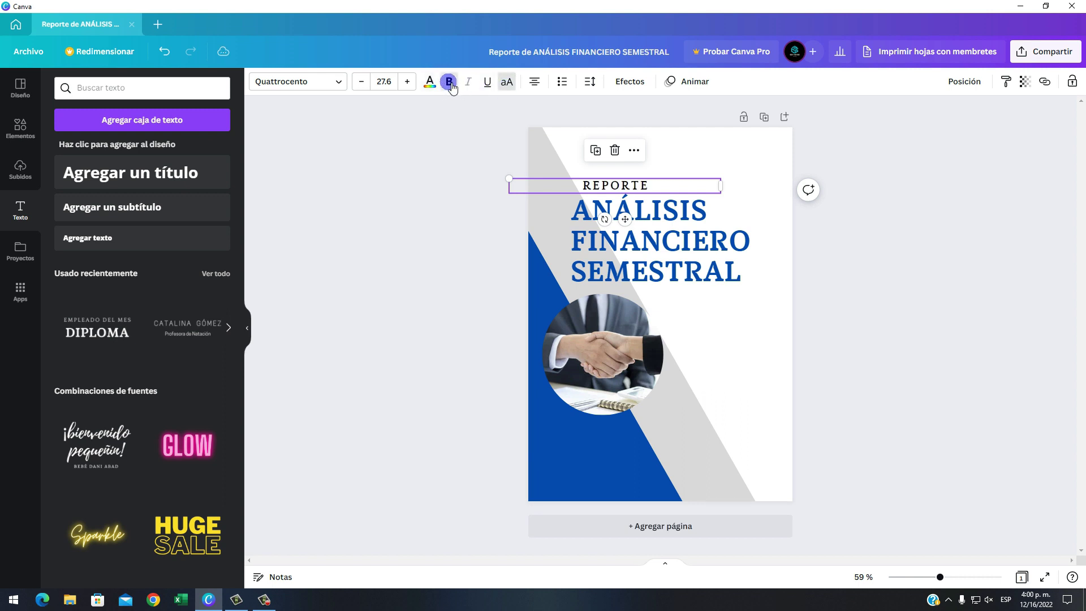
{"action": "left_click", "coordinate": [390, 82]}
{"action": "left_click", "coordinate": [407, 83]}
{"action": "left_click", "coordinate": [407, 82]}
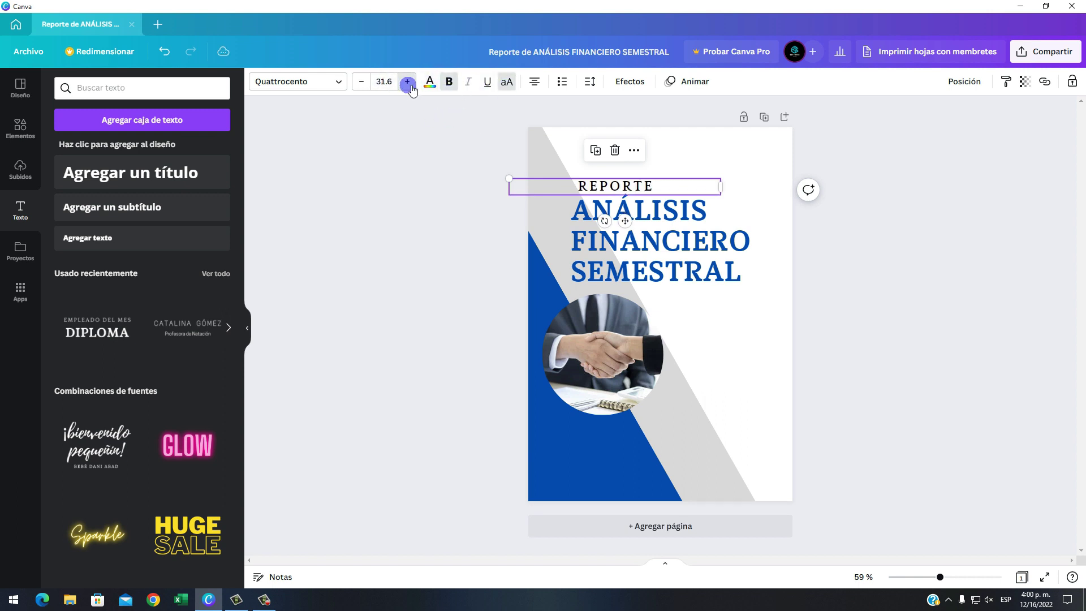
{"action": "left_click", "coordinate": [407, 82]}
{"action": "left_click", "coordinate": [407, 83]}
{"action": "left_click", "coordinate": [407, 83]}
{"action": "left_click", "coordinate": [407, 82]}
{"action": "left_click", "coordinate": [407, 82]}
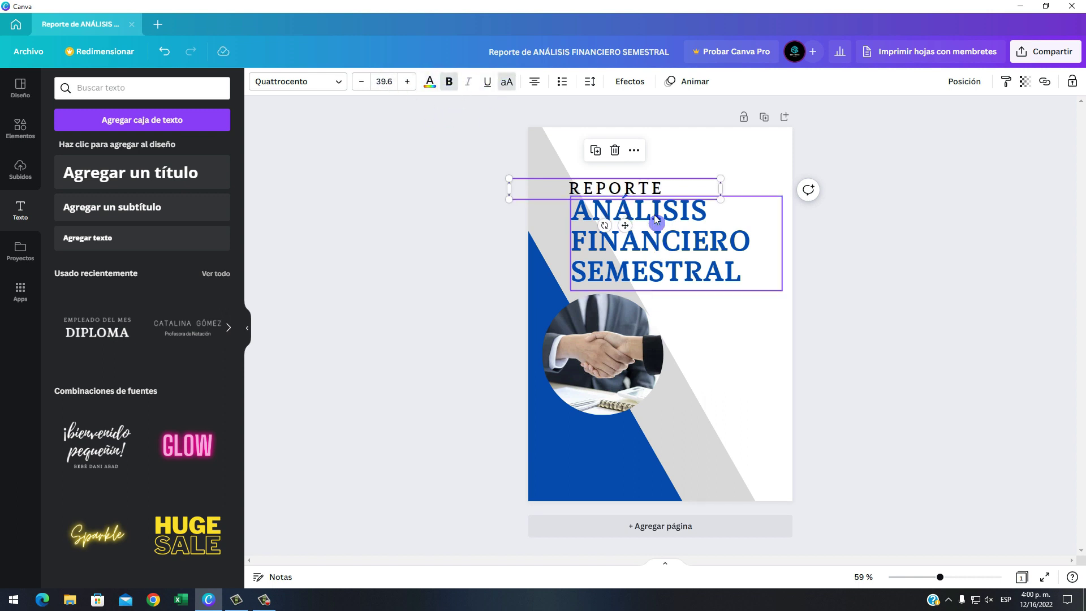
{"action": "left_click_drag", "start_coordinate": [650, 190], "coordinate": [646, 183]}
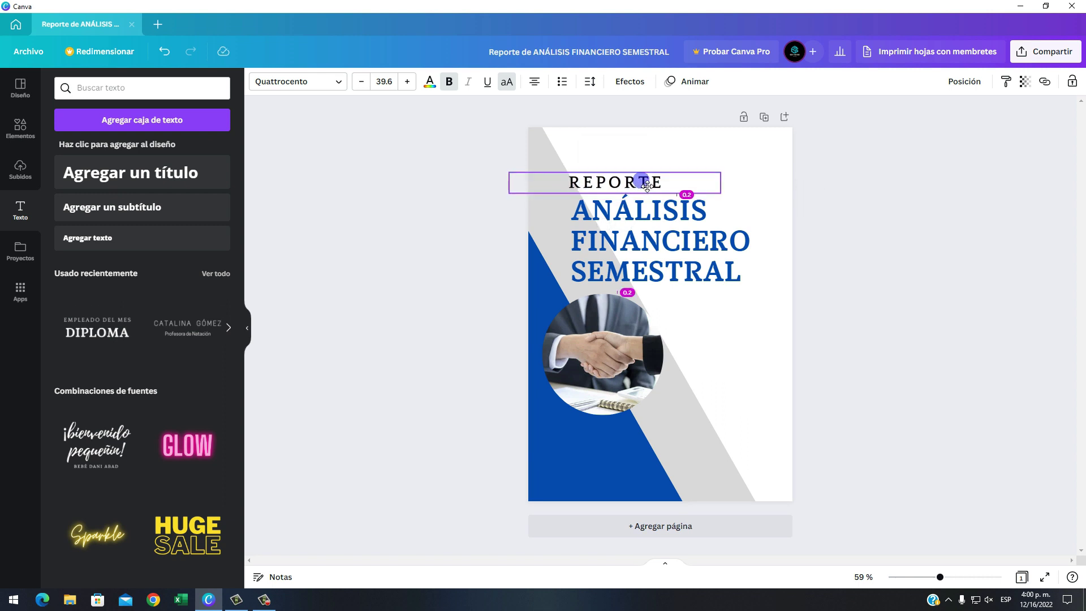
Set the blue title's line spacing to 1.26 and move the title slightly up and left, clear of the photo
{"action": "left_click", "coordinate": [622, 213]}
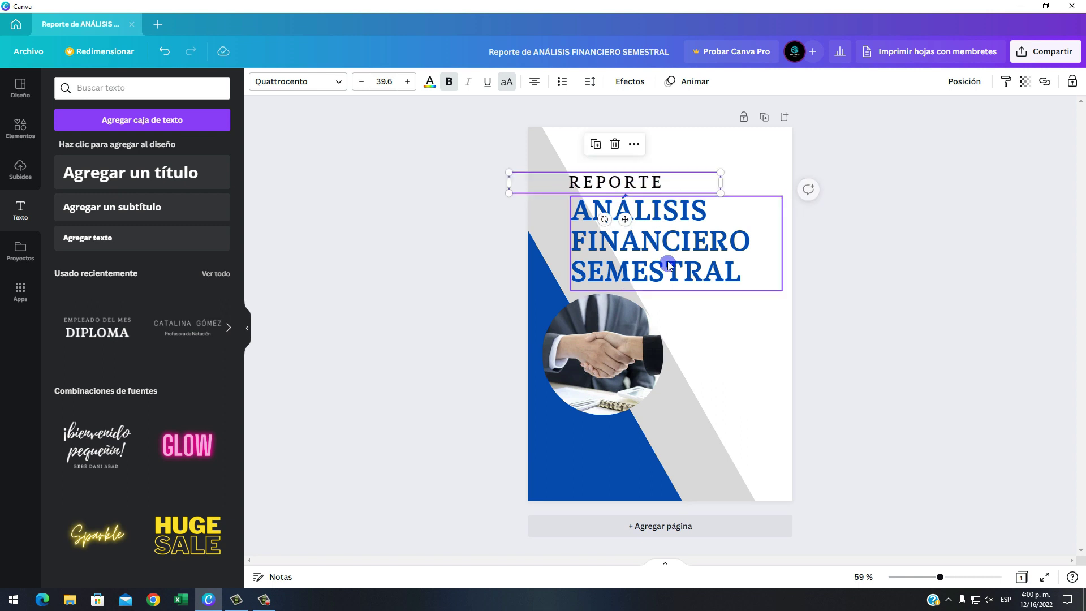
{"action": "left_click", "coordinate": [591, 82]}
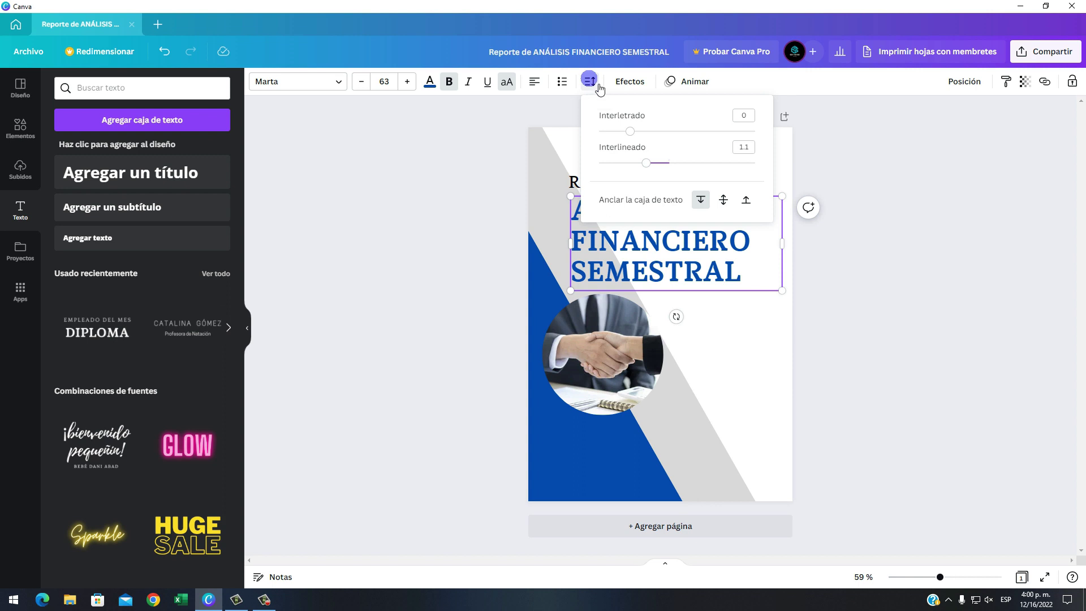
{"action": "left_click", "coordinate": [630, 163]}
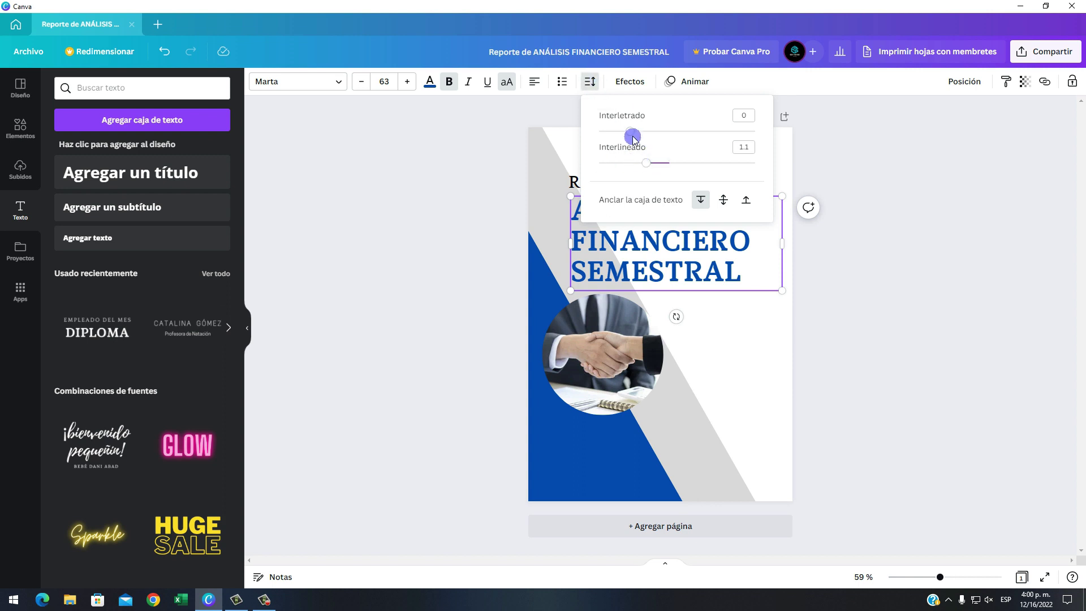
{"action": "left_click", "coordinate": [641, 163]}
{"action": "mouse_move", "coordinate": [649, 169]}
{"action": "left_mouse_down"}
{"action": "mouse_move", "coordinate": [672, 169]}
{"action": "mouse_move", "coordinate": [663, 173]}
{"action": "left_mouse_up"}
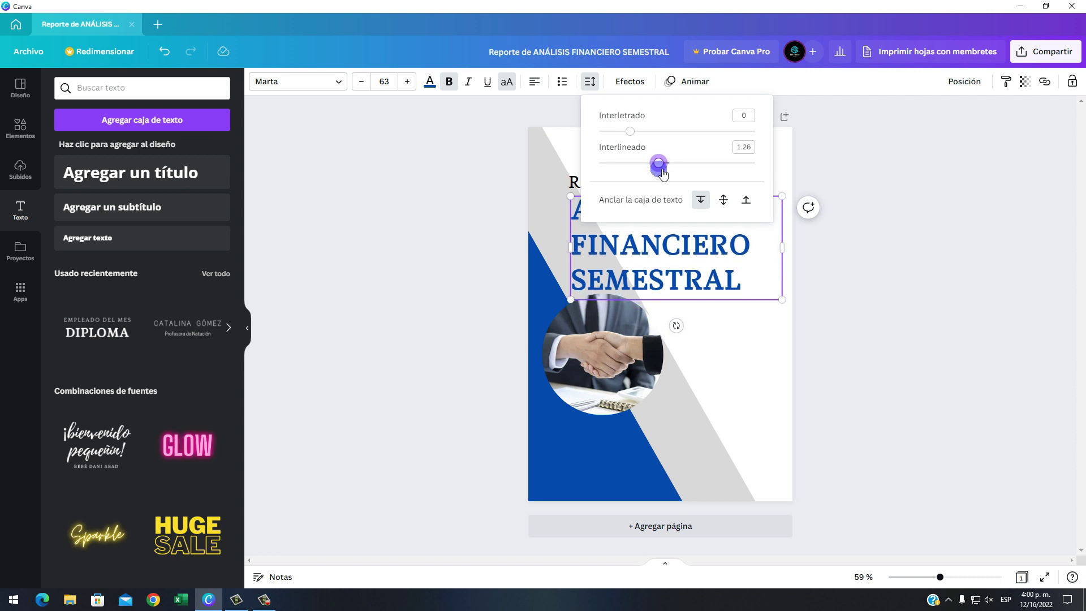
{"action": "left_click", "coordinate": [774, 391]}
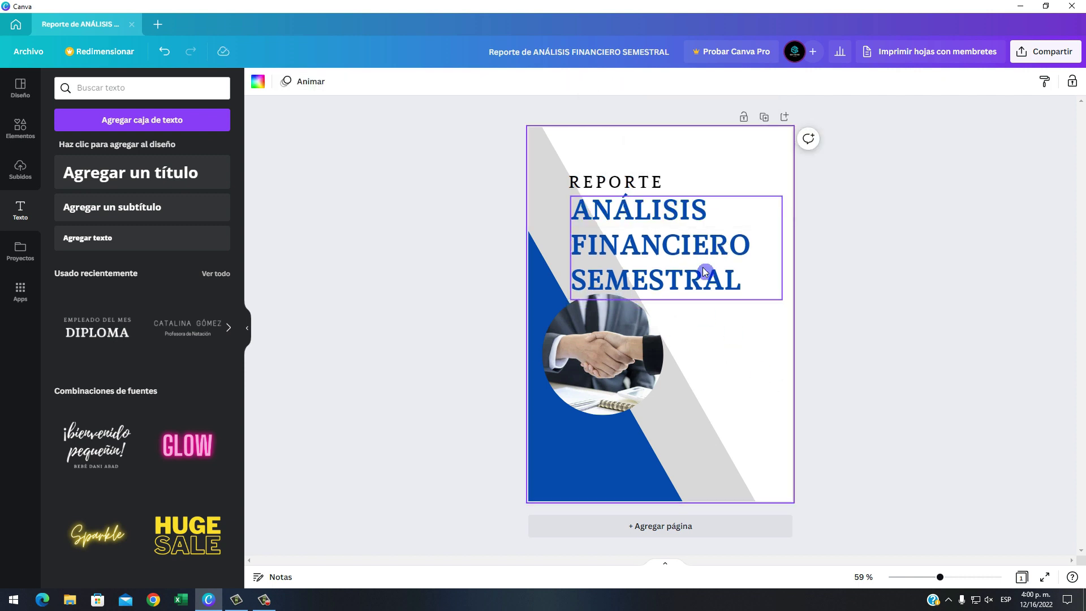
{"action": "left_click_drag", "start_coordinate": [703, 274], "coordinate": [698, 262]}
{"action": "left_click", "coordinate": [733, 377]}
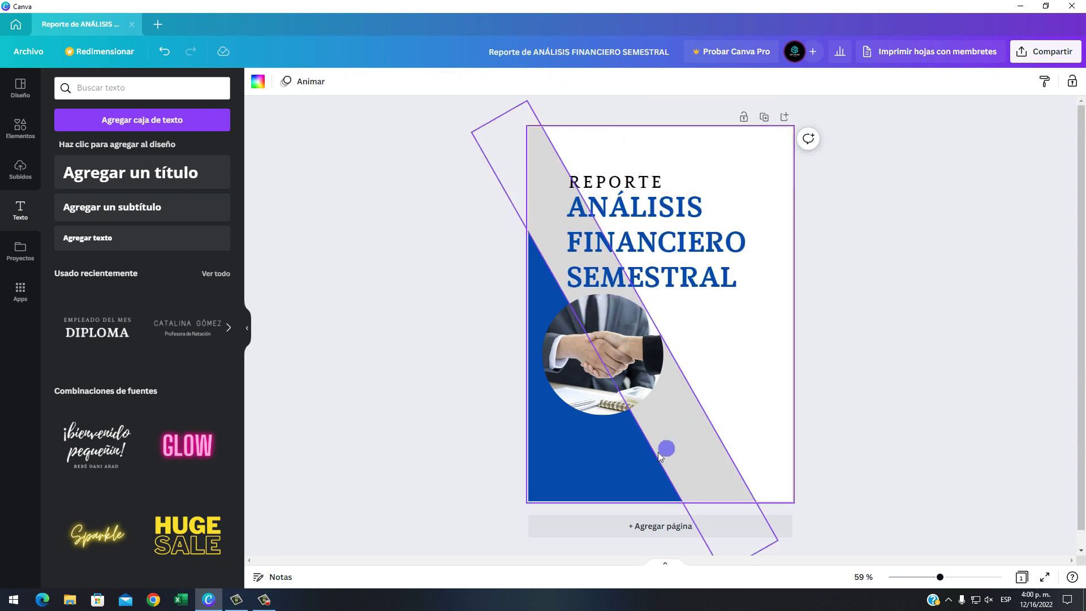
Search the elements for "EMPRESA" and add the office buildings graphic to the cover page
{"action": "left_click", "coordinate": [626, 468]}
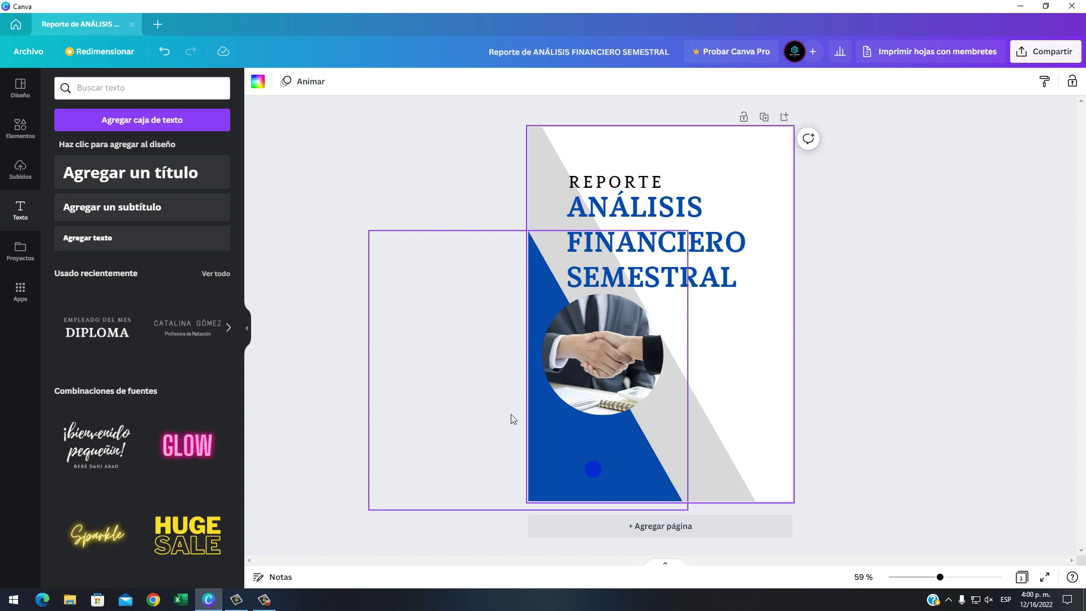
{"action": "left_click", "coordinate": [46, 129]}
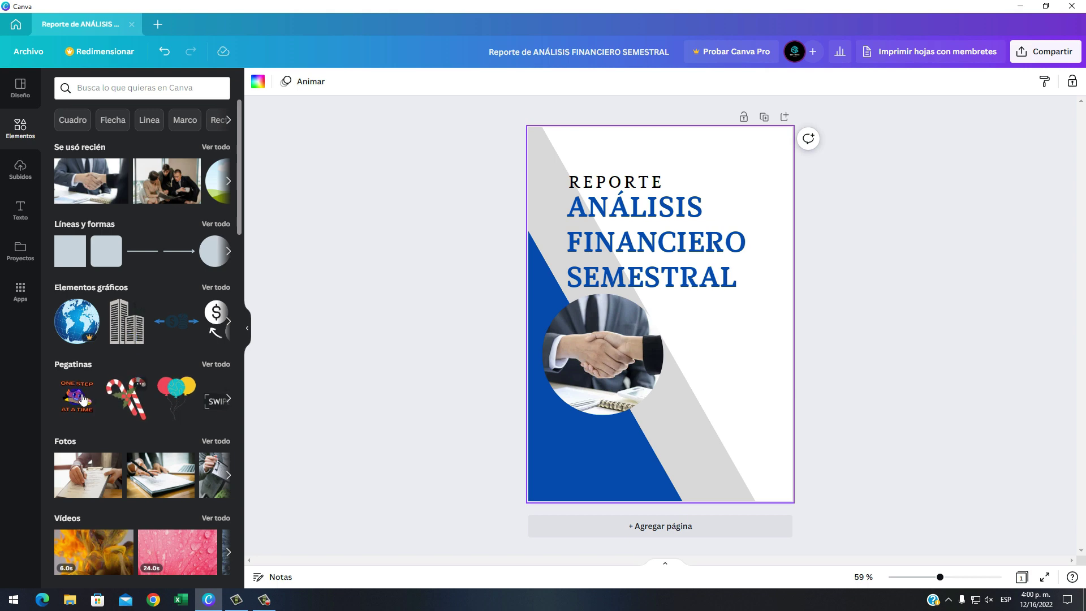
{"action": "left_click", "coordinate": [91, 436]}
{"action": "left_click", "coordinate": [115, 86]}
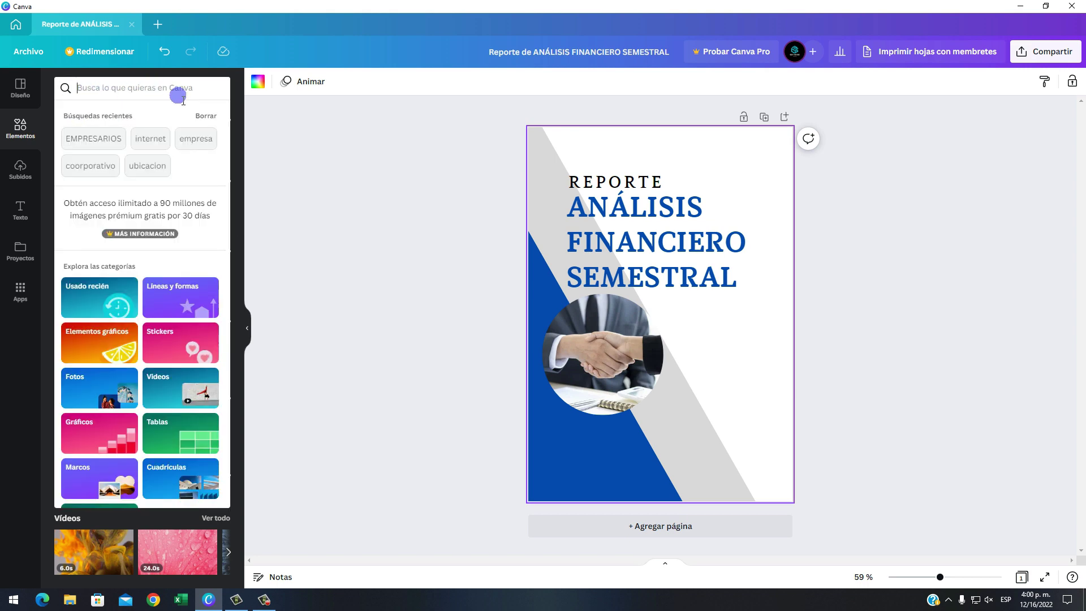
{"action": "type", "text": "EMPR"}
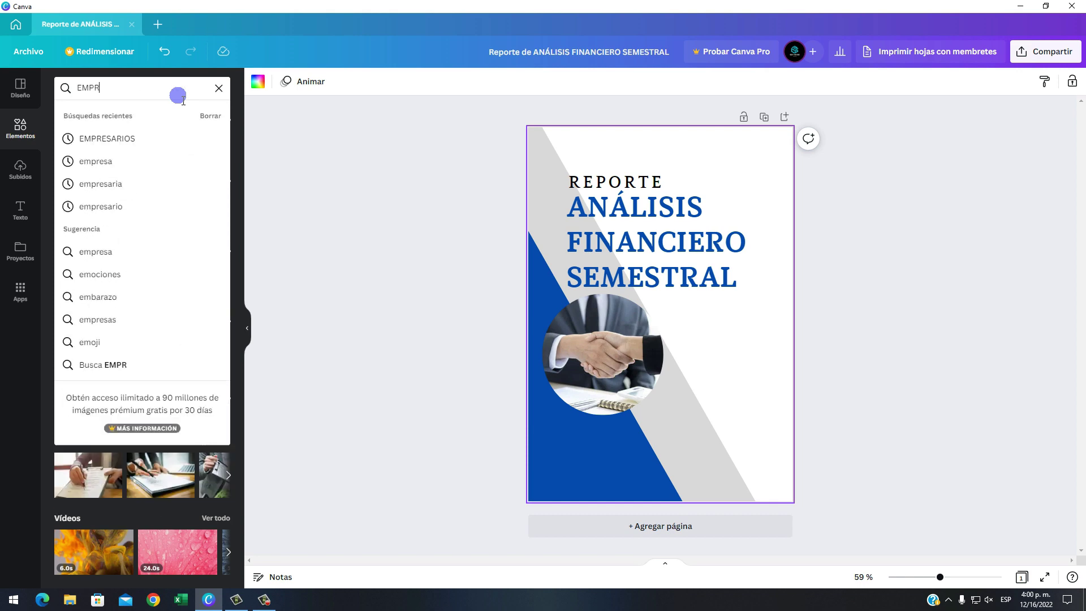
{"action": "type", "text": "ESA"}
{"action": "key", "text": "Return"}
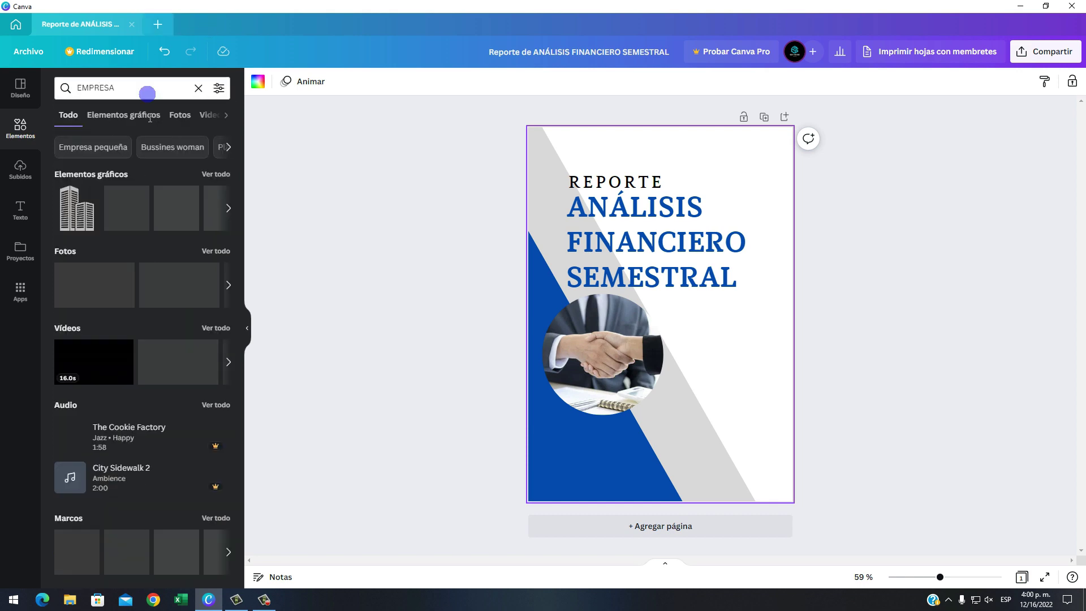
{"action": "left_click_drag", "start_coordinate": [678, 371], "coordinate": [665, 435]}
Recolour the buildings graphic white, shrink it to a small icon and place it on the blue triangle below the photo
{"action": "left_click", "coordinate": [259, 82]}
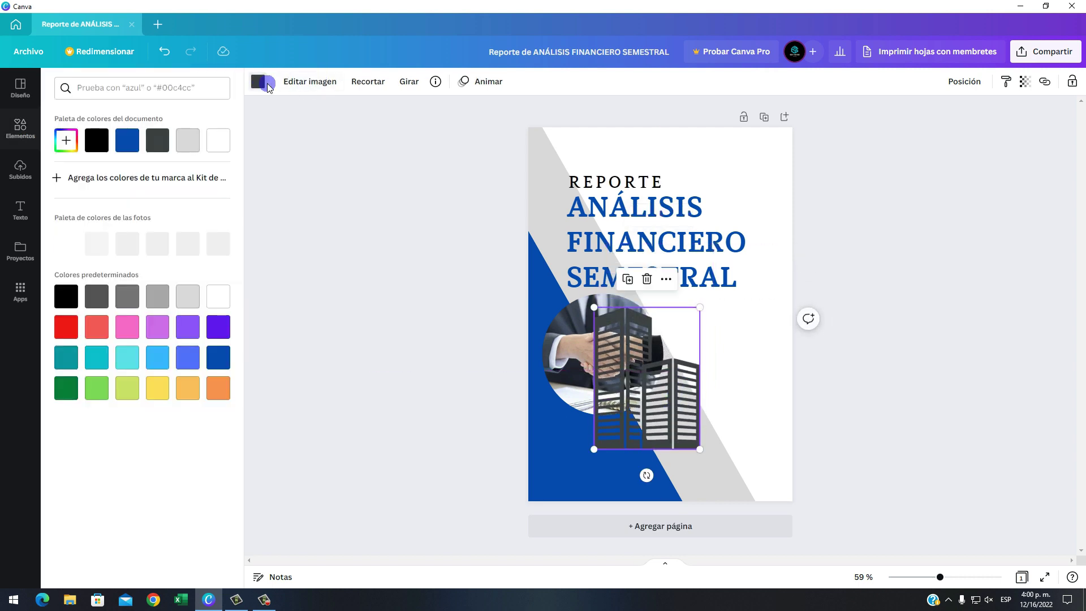
{"action": "left_click", "coordinate": [218, 141]}
{"action": "left_click_drag", "start_coordinate": [701, 307], "coordinate": [592, 457]}
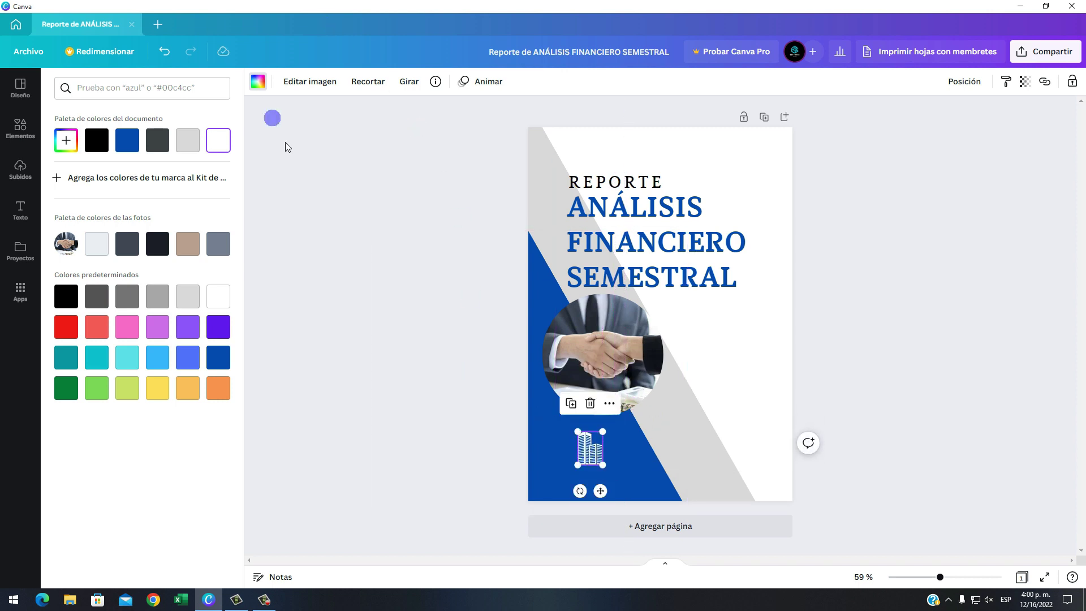
Move the circular handshake photo slightly down, closer to the buildings icon
{"action": "left_click_drag", "start_coordinate": [600, 403], "coordinate": [598, 413]}
{"action": "left_click", "coordinate": [582, 359]}
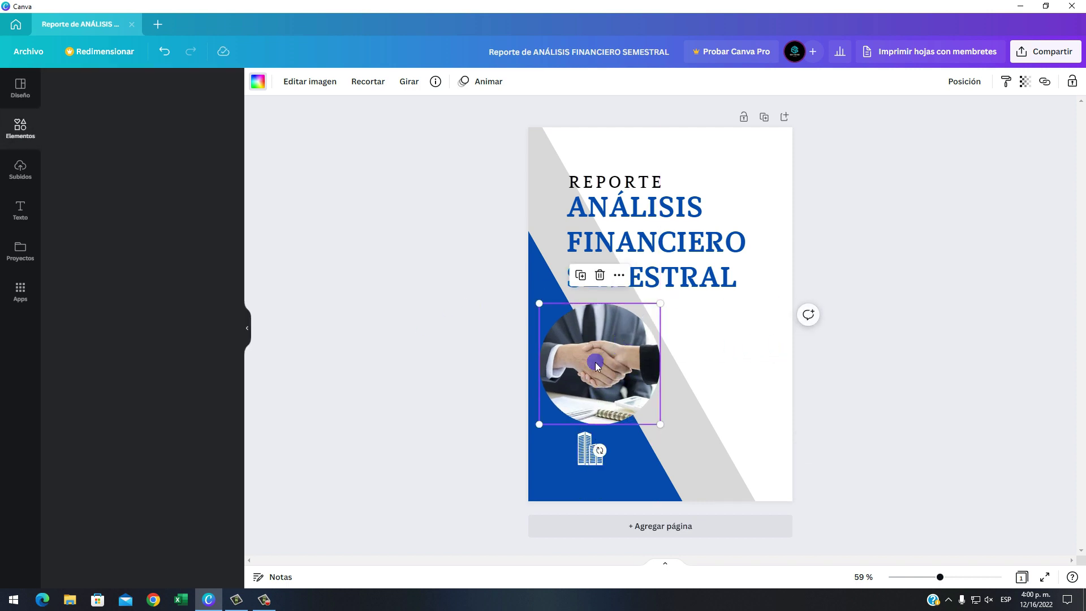
{"action": "left_click", "coordinate": [584, 486]}
{"action": "left_click", "coordinate": [101, 117]}
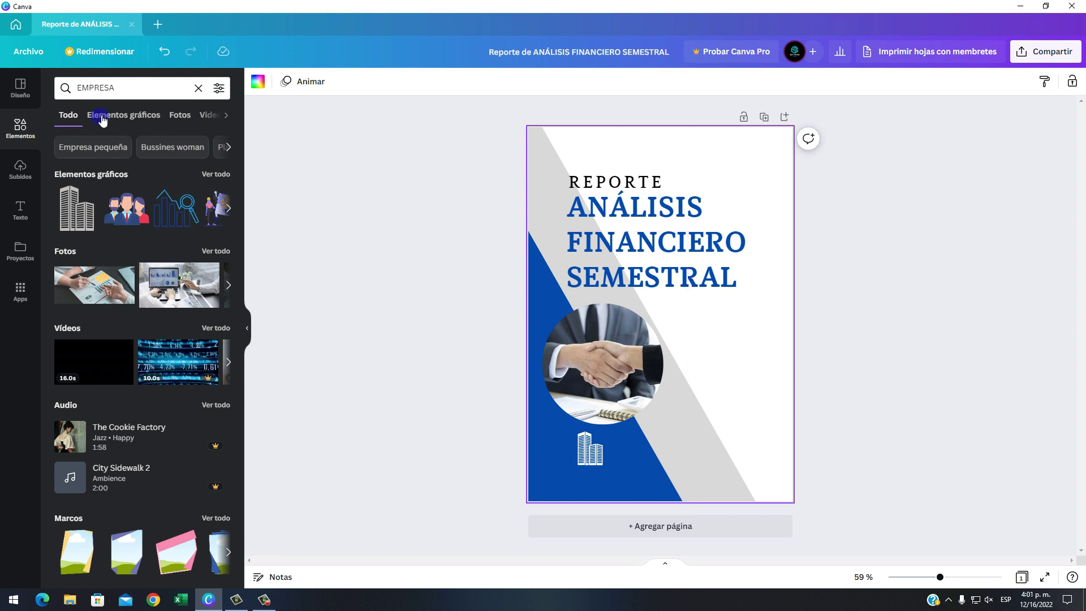
Add a body text box and place it on the blue triangle below the buildings icon
{"action": "left_click", "coordinate": [23, 210]}
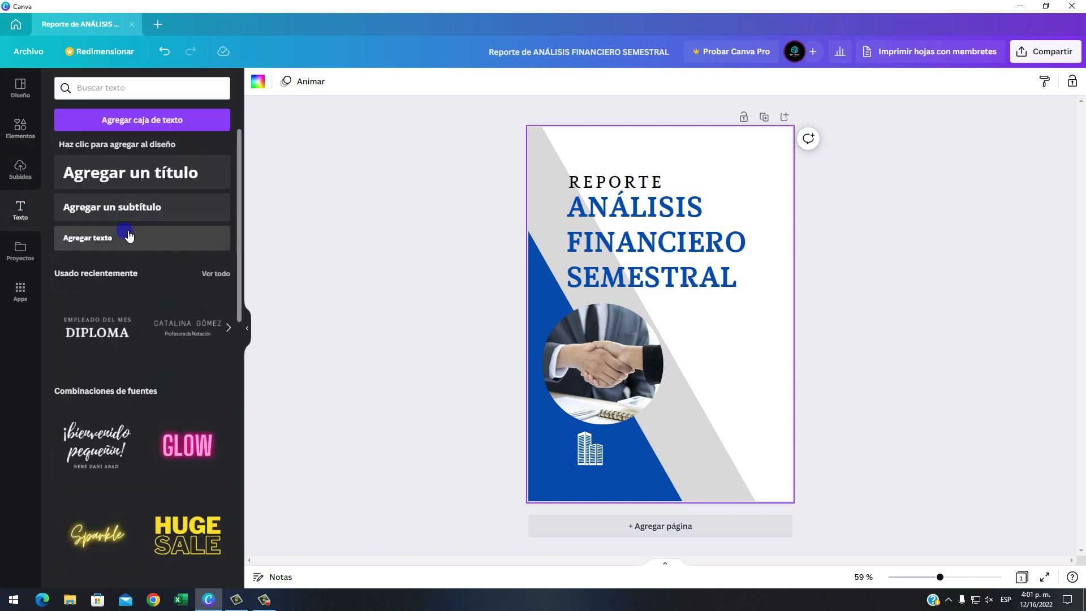
{"action": "left_click", "coordinate": [725, 333]}
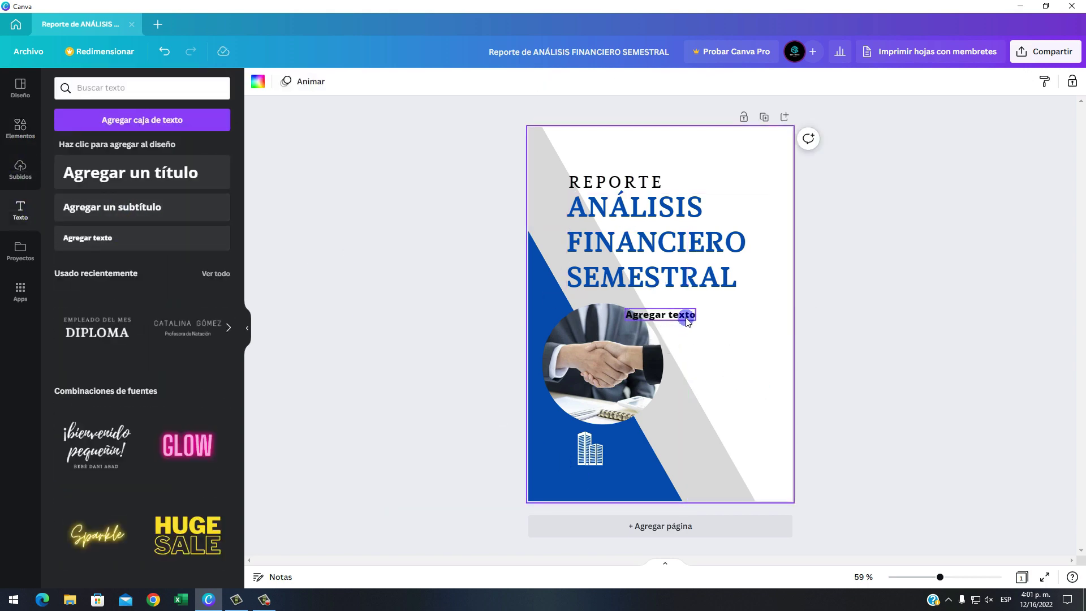
{"action": "left_click_drag", "start_coordinate": [673, 315], "coordinate": [615, 486]}
{"action": "left_click", "coordinate": [594, 487]}
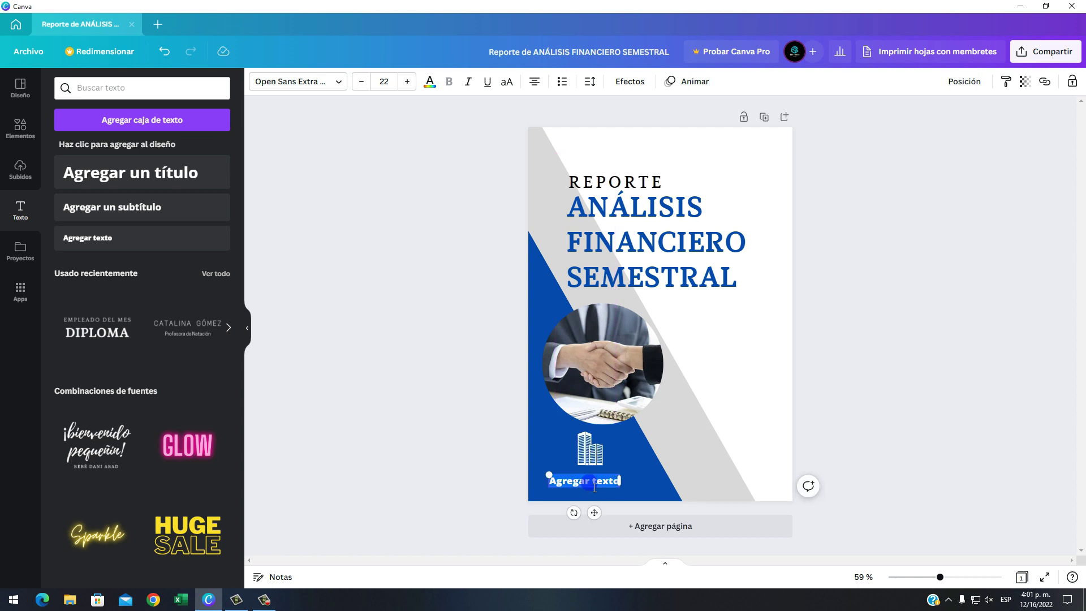
Replace the placeholder below the icon with "Rodriguez S.A." and colour the text white
{"action": "type", "text": "rODE"}
{"action": "key", "text": "ctrl+z"}
{"action": "left_click", "coordinate": [404, 59]}
{"action": "left_click", "coordinate": [431, 81]}
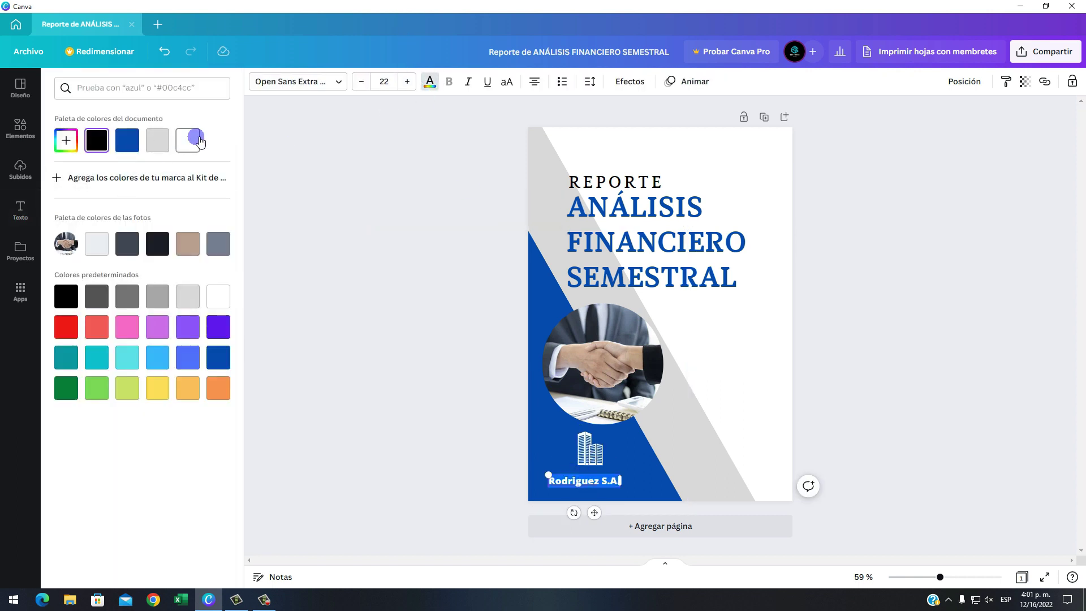
{"action": "key", "text": "Escape"}
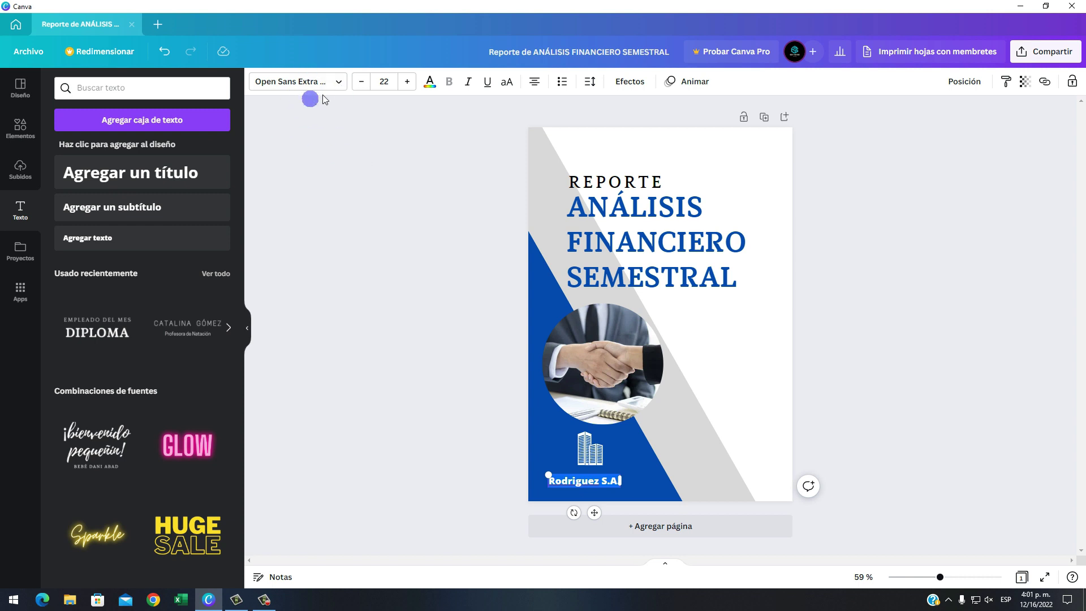
Set the company name's font to Alice and move it up to sit just below the buildings icon
{"action": "left_click", "coordinate": [291, 83]}
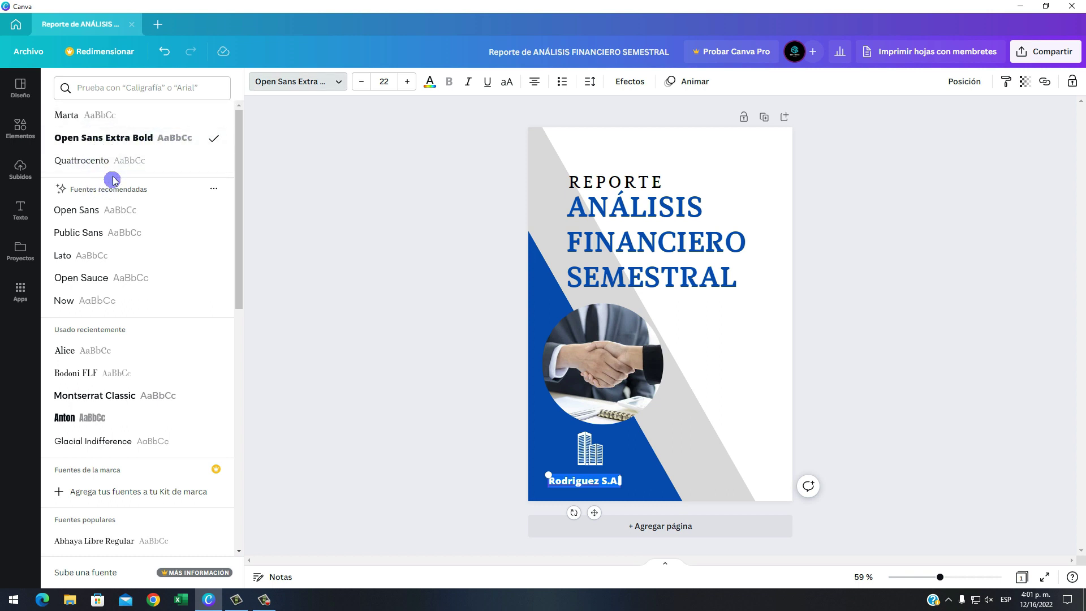
{"action": "scroll", "coordinate": [153, 243], "scroll_direction": "down", "scroll_amount": 2}
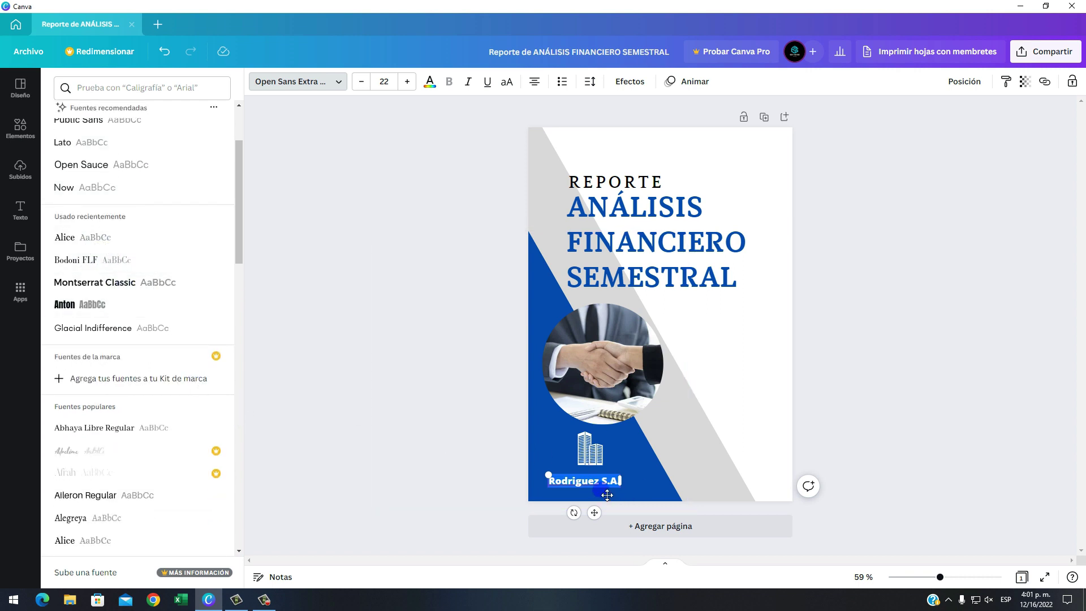
{"action": "left_click", "coordinate": [91, 250]}
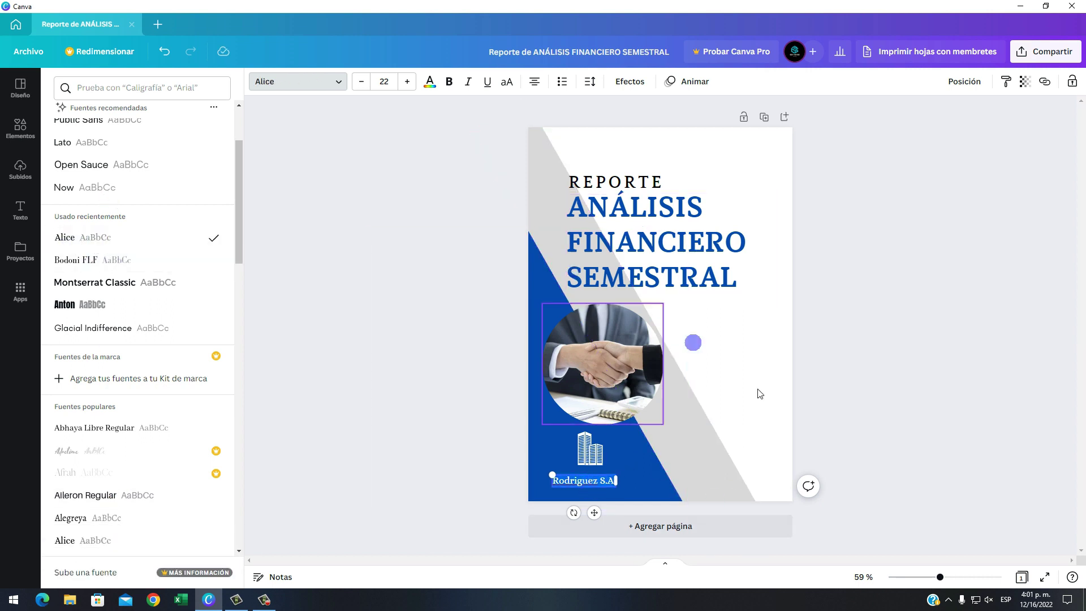
{"action": "left_click_drag", "start_coordinate": [591, 480], "coordinate": [616, 483]}
{"action": "left_click", "coordinate": [718, 352]}
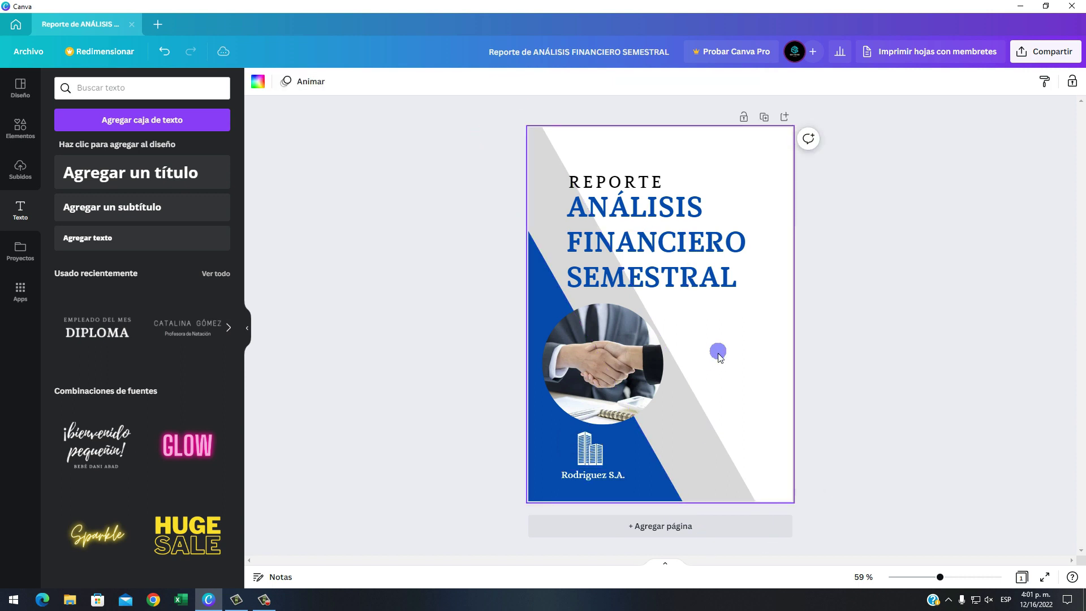
Duplicate the company name below itself and change the copy's text to "Fecha: 15/12/2022"
{"action": "left_click", "coordinate": [600, 478]}
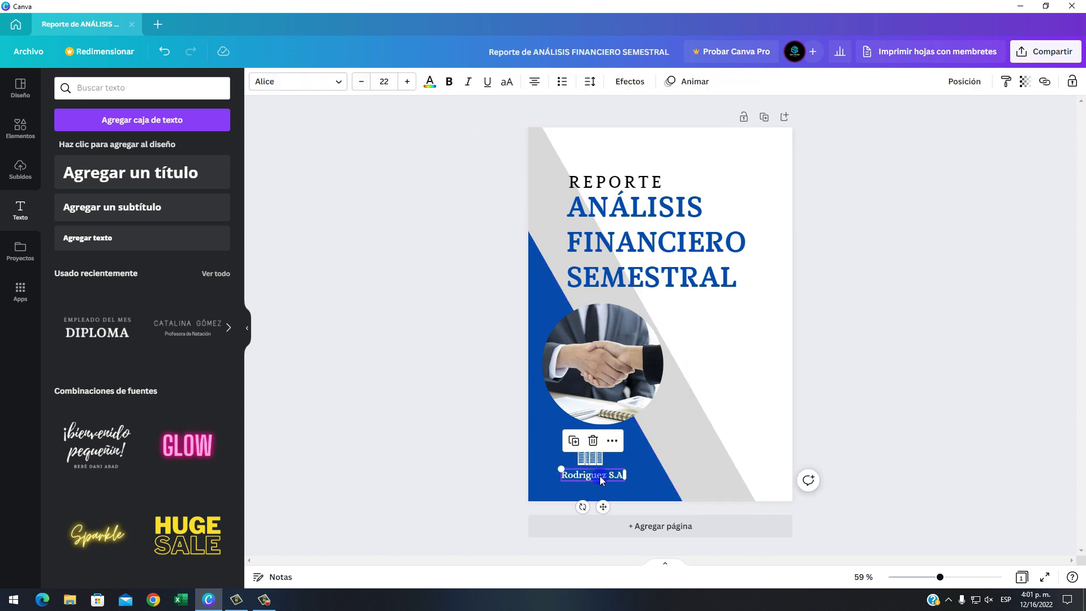
{"action": "key", "text": "ctrl+d"}
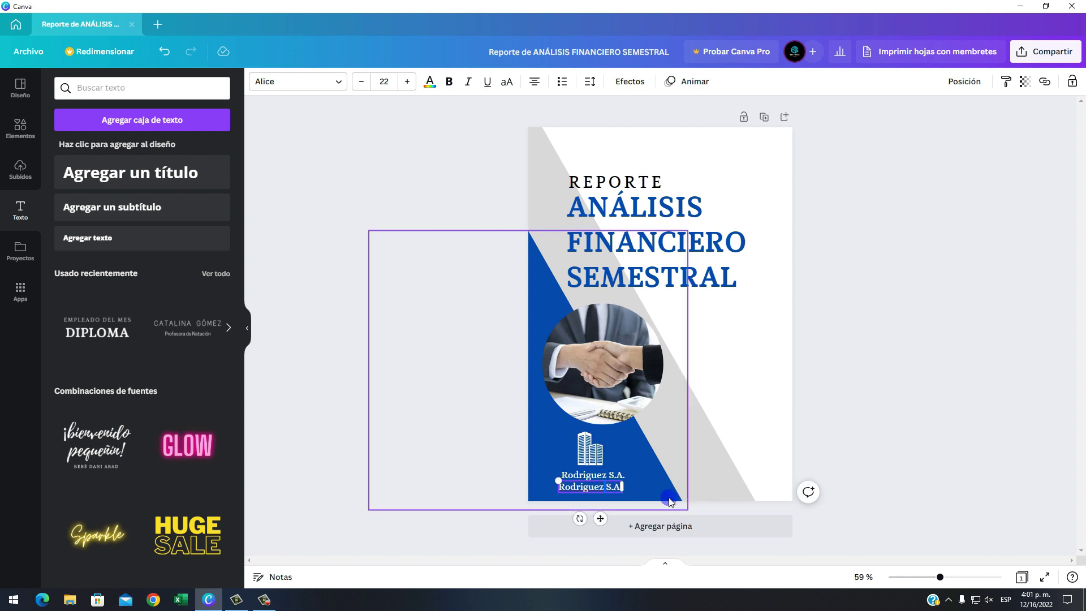
{"action": "left_click", "coordinate": [625, 493]}
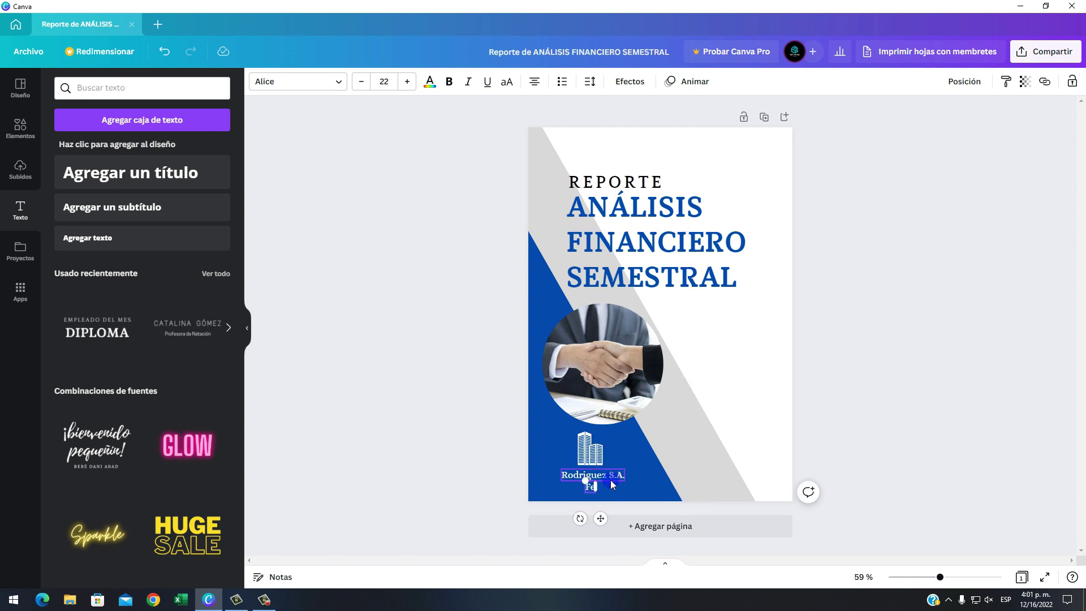
{"action": "type", "text": "Fecha: 15/12/2022"}
{"action": "left_click", "coordinate": [690, 460]}
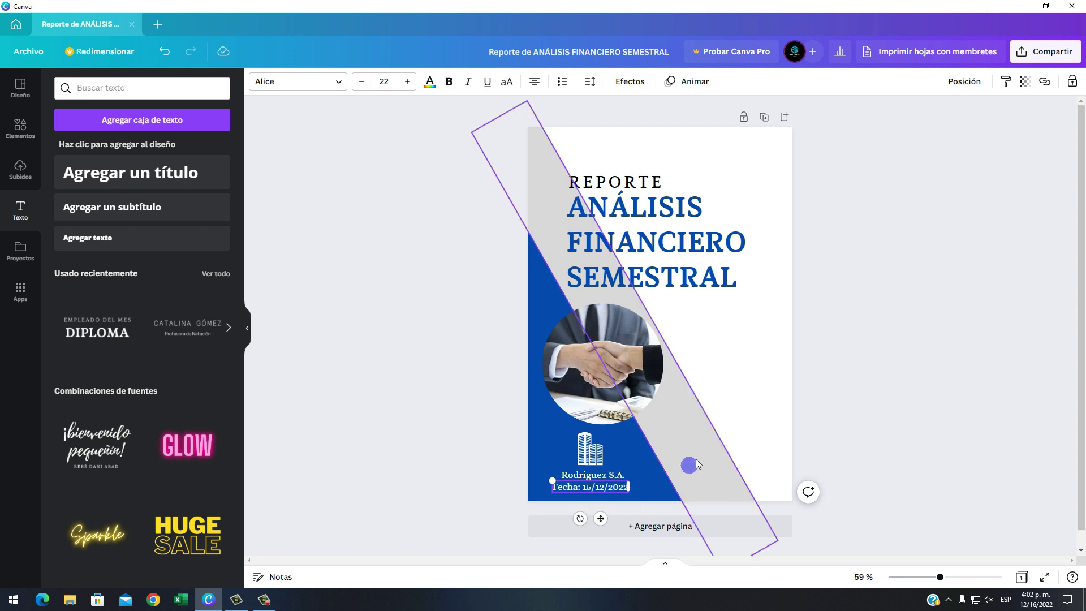
Move the date line slightly down to leave a small gap below the company name
{"action": "left_click", "coordinate": [604, 487]}
{"action": "left_click", "coordinate": [602, 486]}
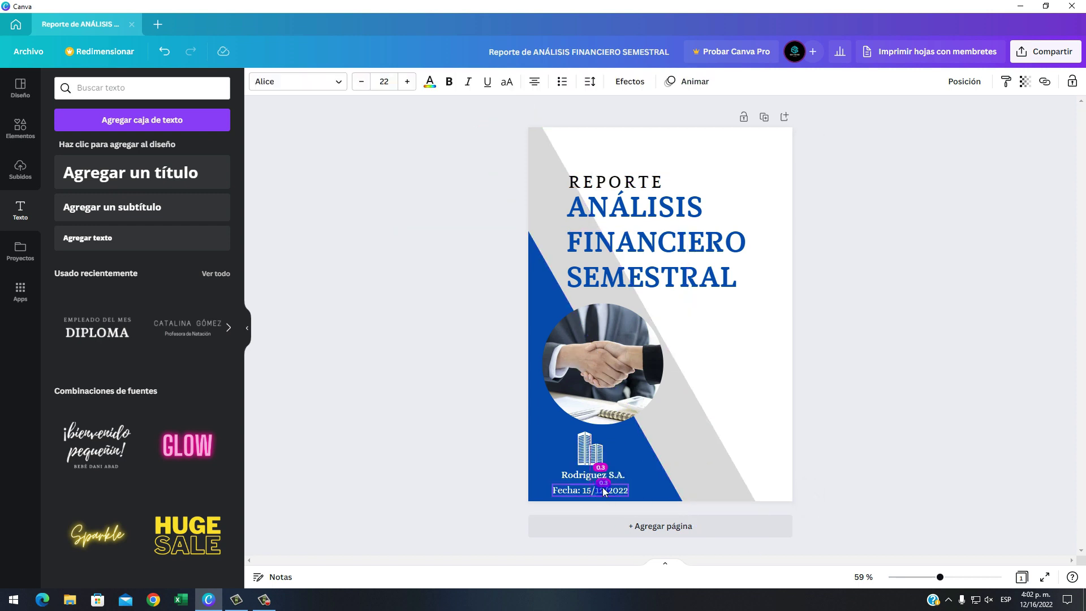
{"action": "left_click", "coordinate": [715, 498]}
{"action": "left_click", "coordinate": [754, 415]}
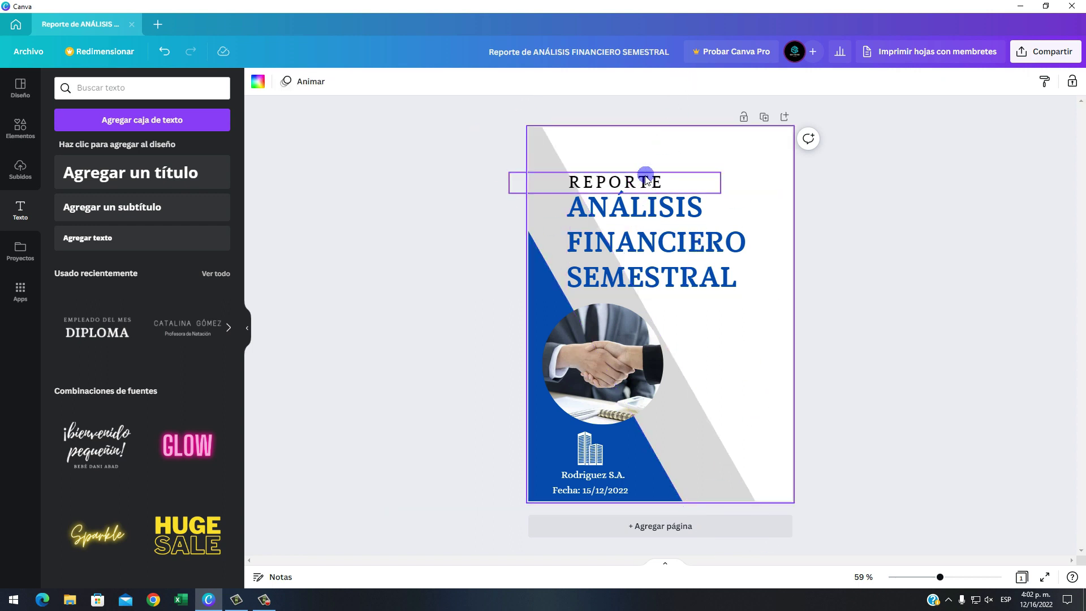
Raise "REPORTE" slightly above the blue title and line its left edge up with the title's lines
{"action": "left_click_drag", "start_coordinate": [645, 180], "coordinate": [640, 173]}
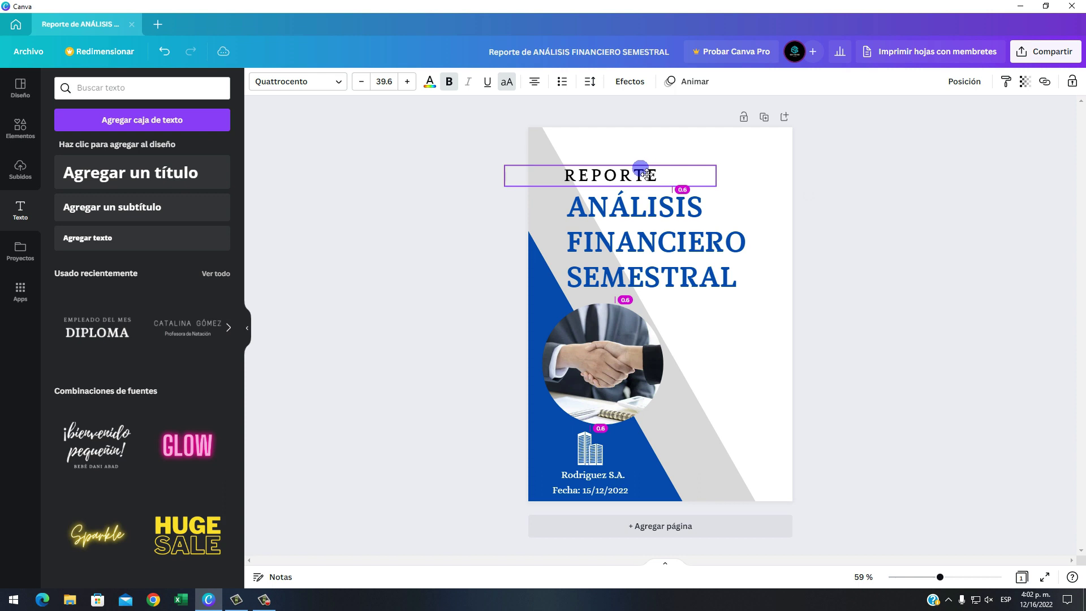
{"action": "left_click", "coordinate": [724, 347]}
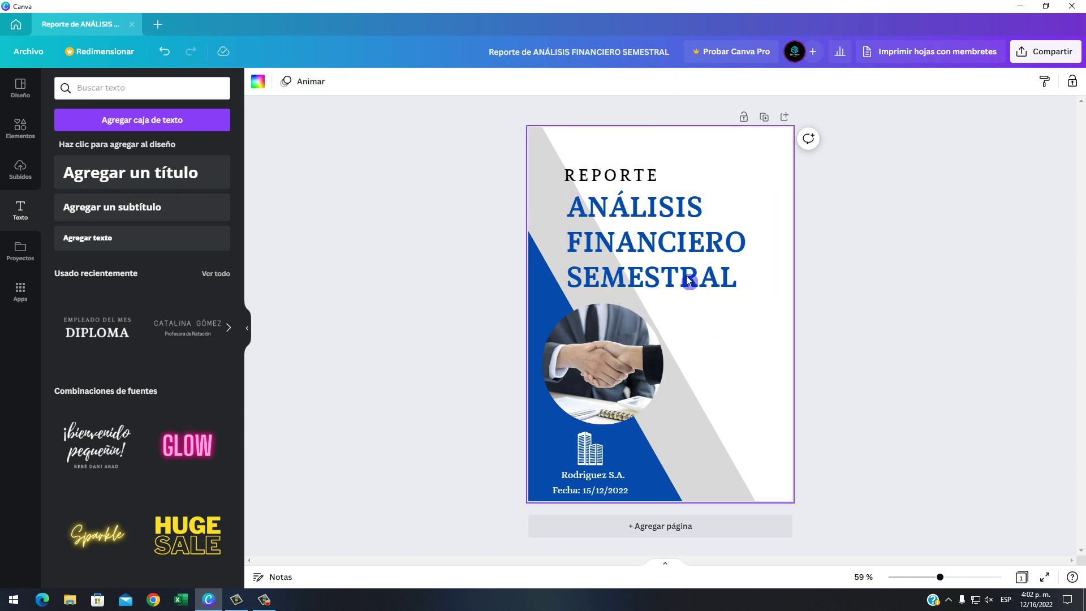
{"action": "left_click", "coordinate": [658, 179]}
{"action": "left_click_drag", "start_coordinate": [660, 179], "coordinate": [662, 182]}
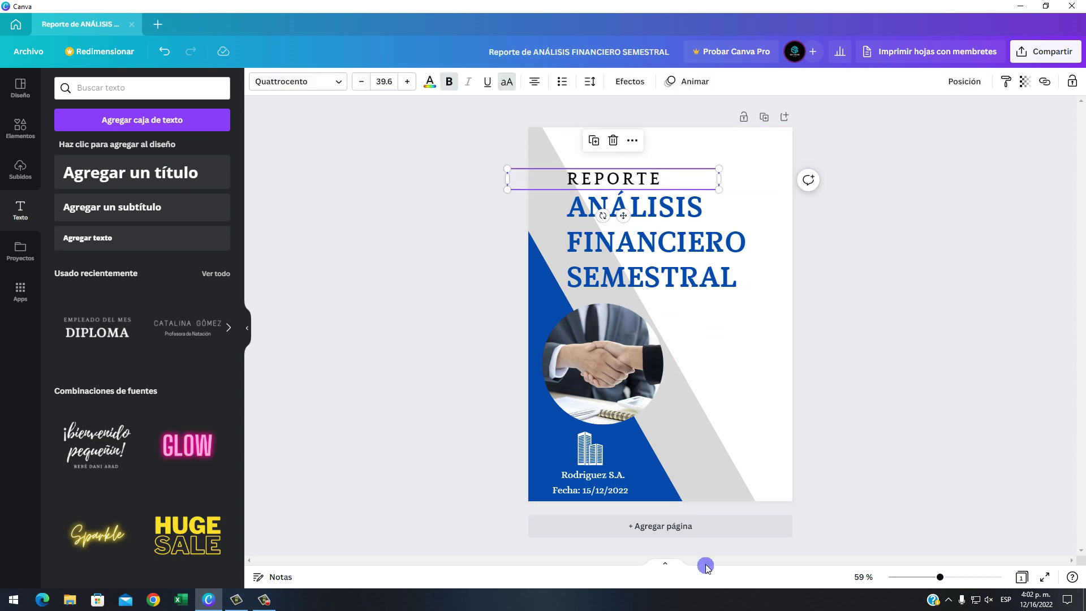
Add a blank second page and place a blue square centred in its upper half
{"action": "left_click", "coordinate": [712, 528]}
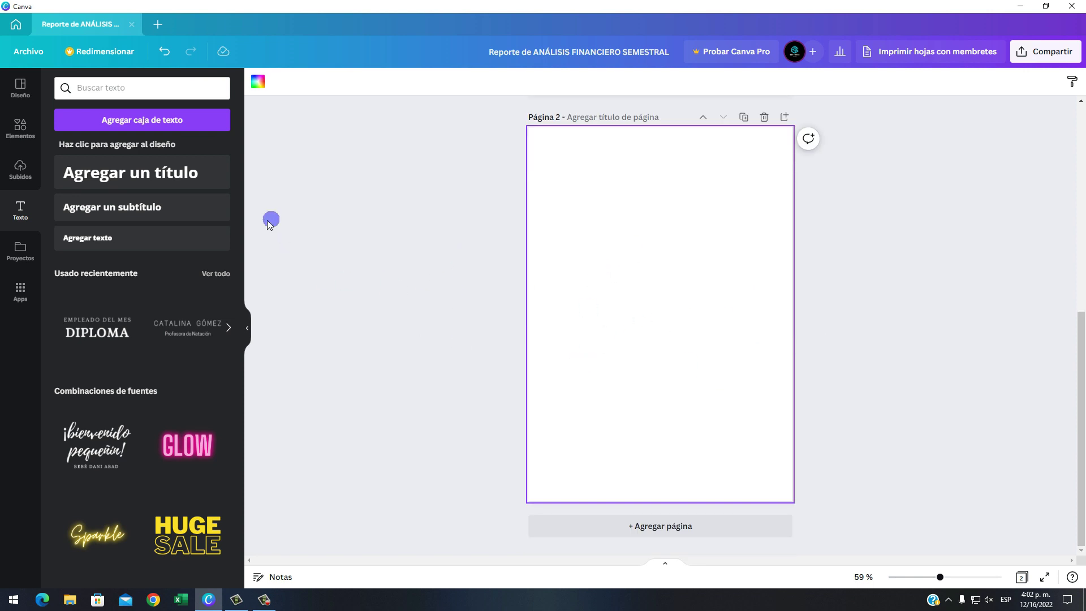
{"action": "left_click", "coordinate": [20, 128]}
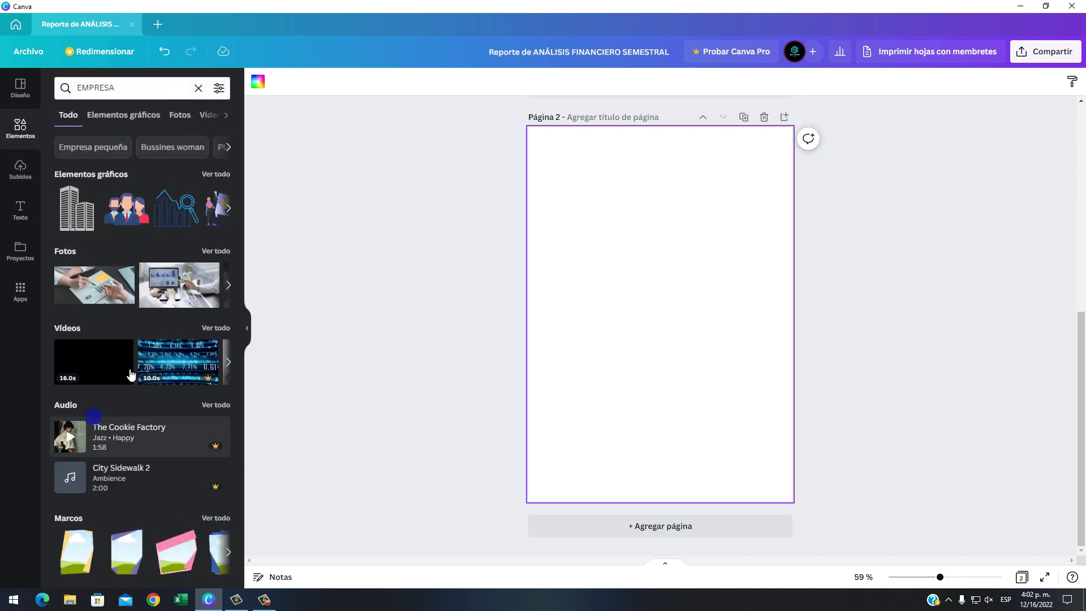
{"action": "left_click", "coordinate": [7, 130]}
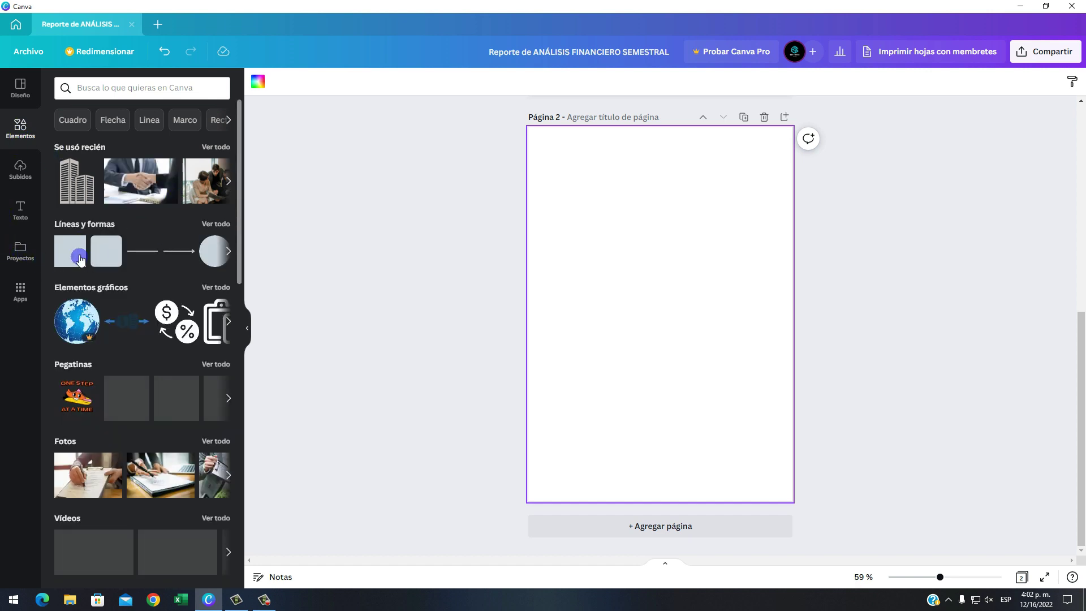
{"action": "left_click", "coordinate": [80, 258]}
{"action": "left_click", "coordinate": [648, 318]}
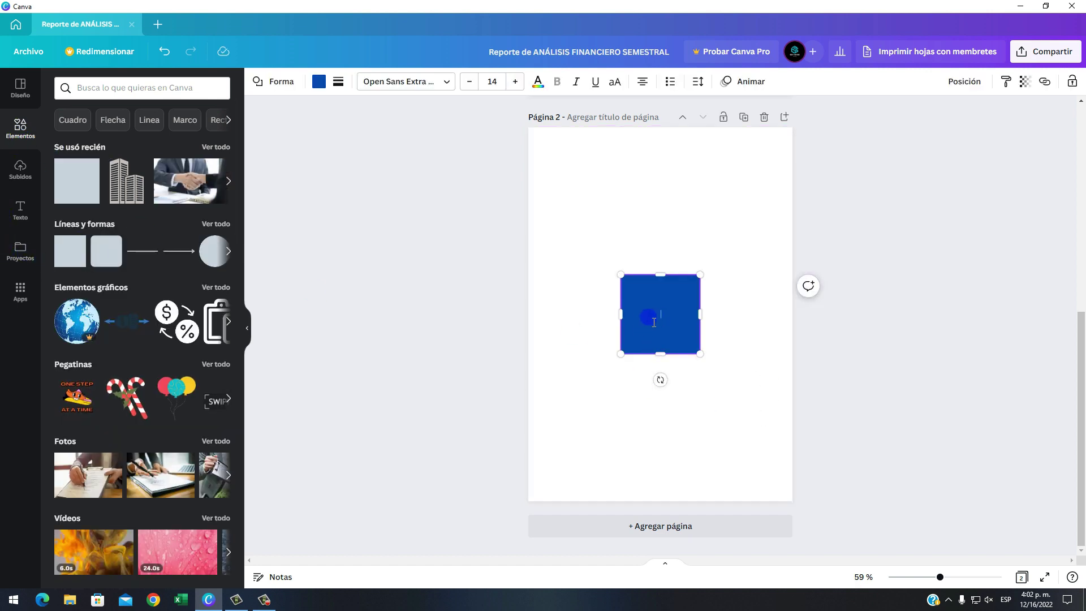
{"action": "left_click", "coordinate": [665, 338]}
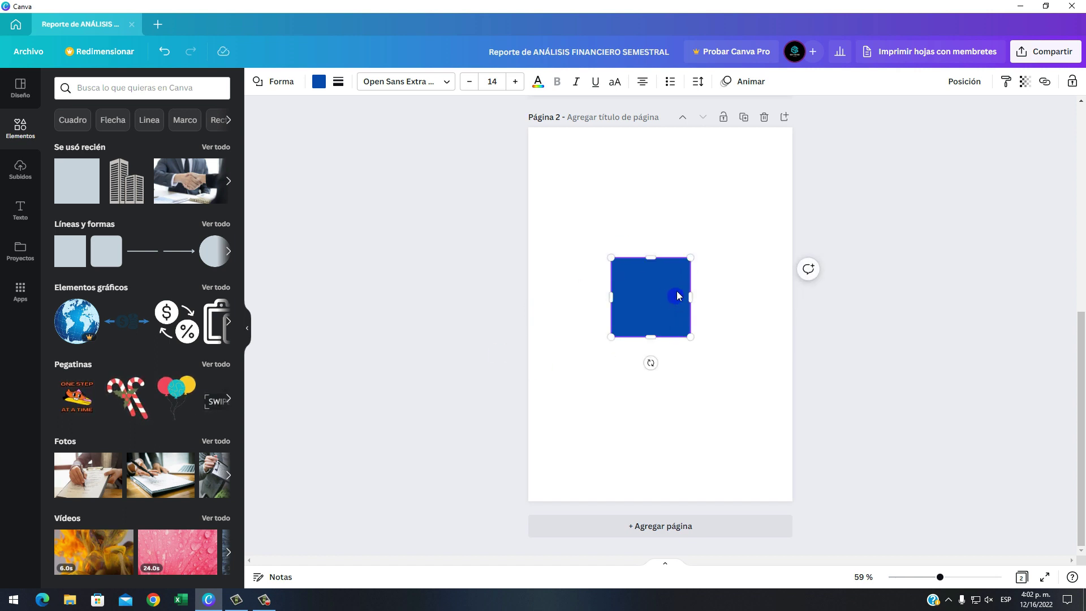
{"action": "left_click_drag", "start_coordinate": [679, 296], "coordinate": [678, 243]}
Add an enlarged blue triangle in page 2's bottom-left corner, with its left half cut off by the page edge
{"action": "left_click", "coordinate": [216, 225]}
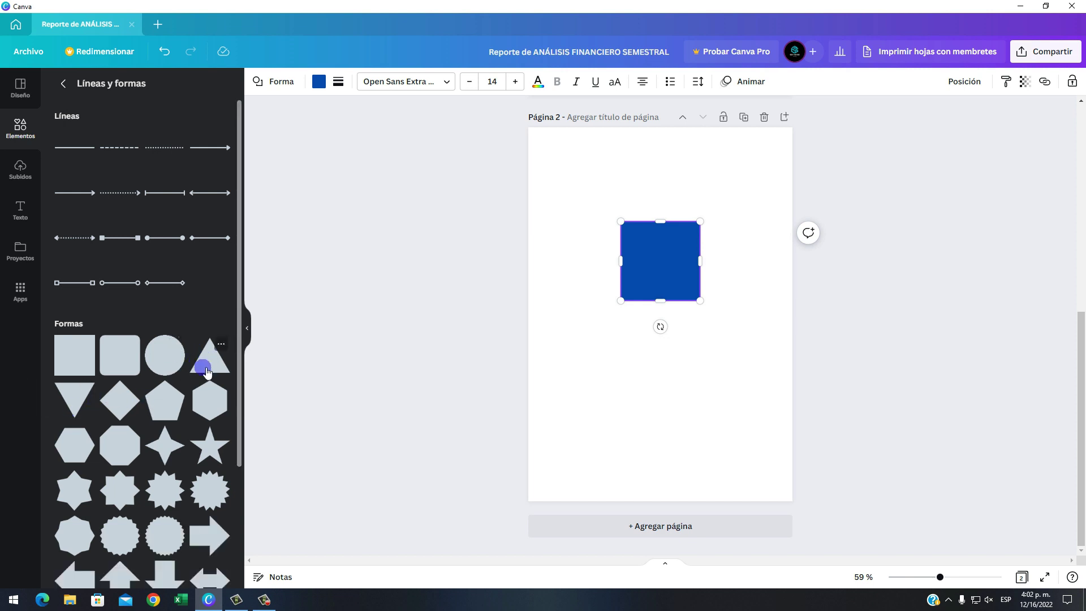
{"action": "left_click", "coordinate": [206, 372]}
{"action": "left_click_drag", "start_coordinate": [669, 325], "coordinate": [616, 523]}
{"action": "left_click_drag", "start_coordinate": [550, 441], "coordinate": [525, 455]}
{"action": "left_click_drag", "start_coordinate": [602, 397], "coordinate": [609, 388]}
{"action": "left_click_drag", "start_coordinate": [543, 443], "coordinate": [541, 449]}
{"action": "left_click", "coordinate": [667, 421]}
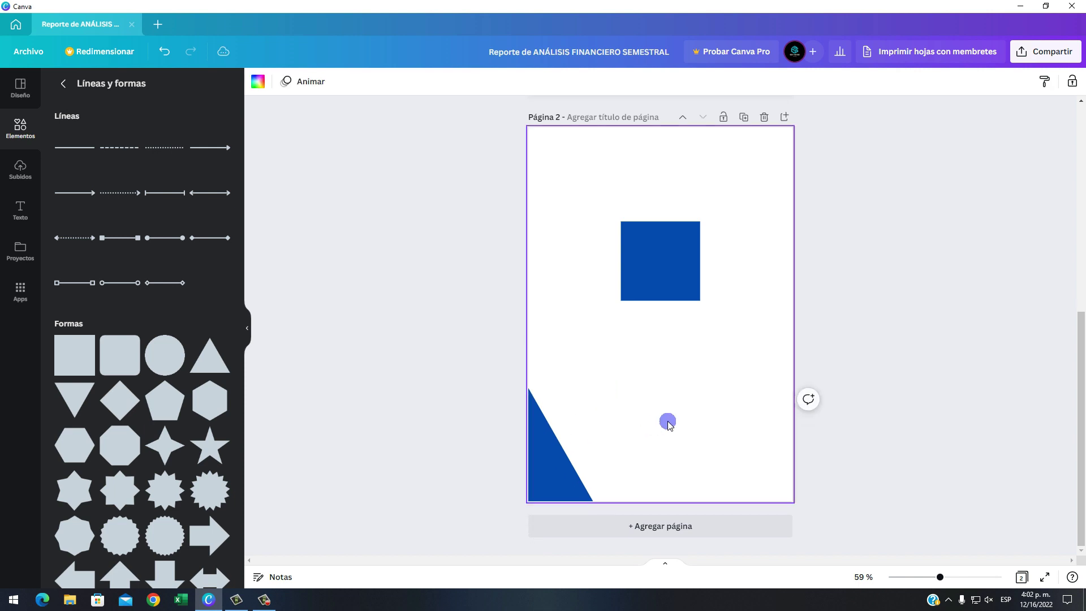
Duplicate the blue corner triangle and place the copy, turned upside down, in page 2's top-right corner
{"action": "left_click", "coordinate": [559, 485]}
{"action": "left_click_drag", "start_coordinate": [560, 480], "coordinate": [727, 234]}
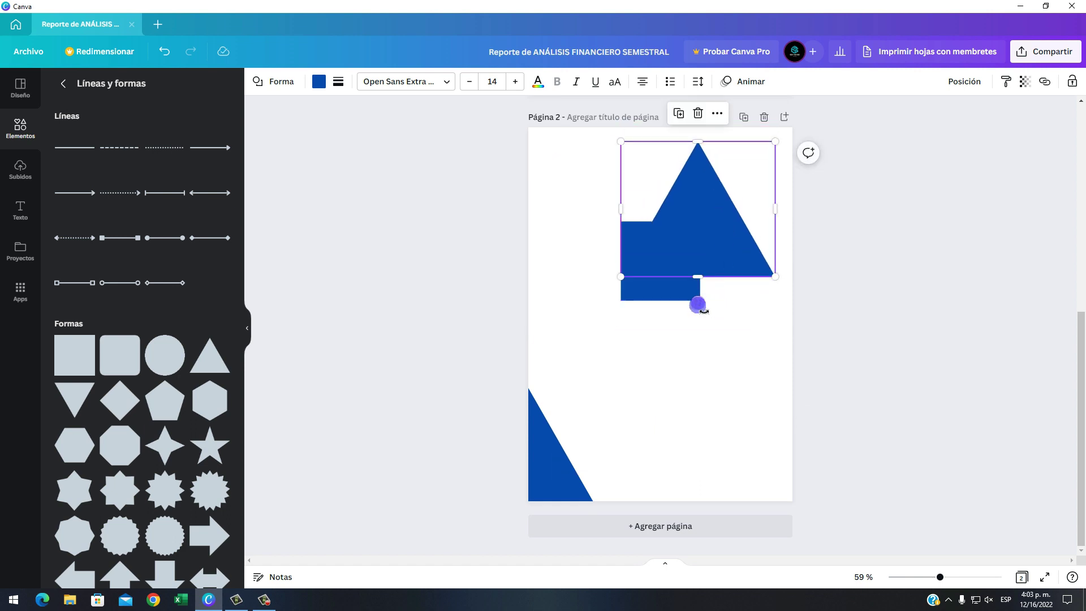
{"action": "left_click_drag", "start_coordinate": [697, 304], "coordinate": [805, 148]}
{"action": "left_click", "coordinate": [779, 211]}
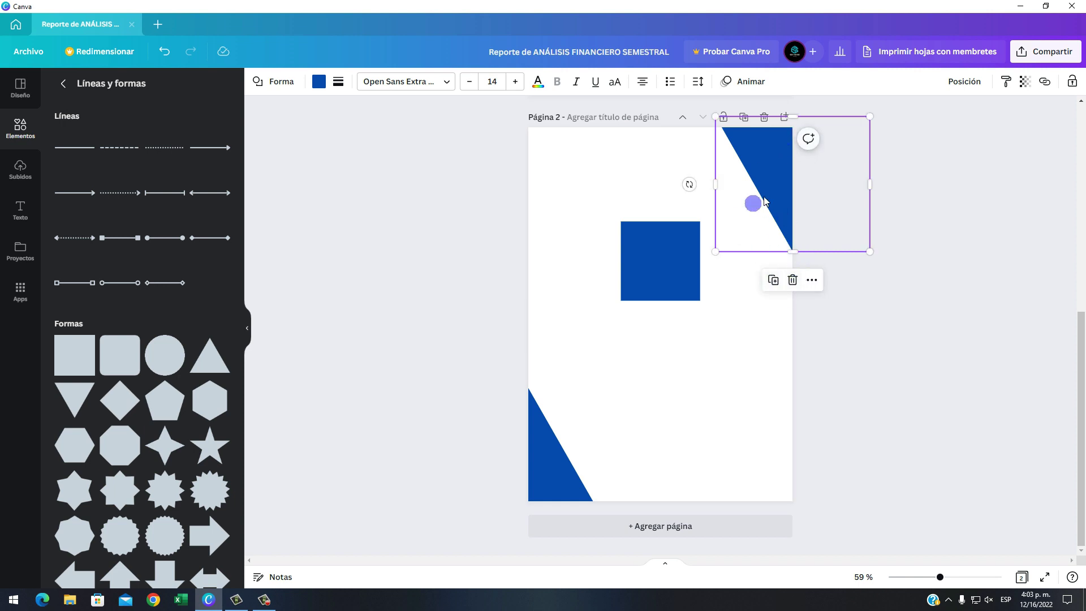
Tilt the top-right triangle slightly counterclockwise and reposition it so it fills the page corner
{"action": "left_click_drag", "start_coordinate": [700, 204], "coordinate": [696, 204]}
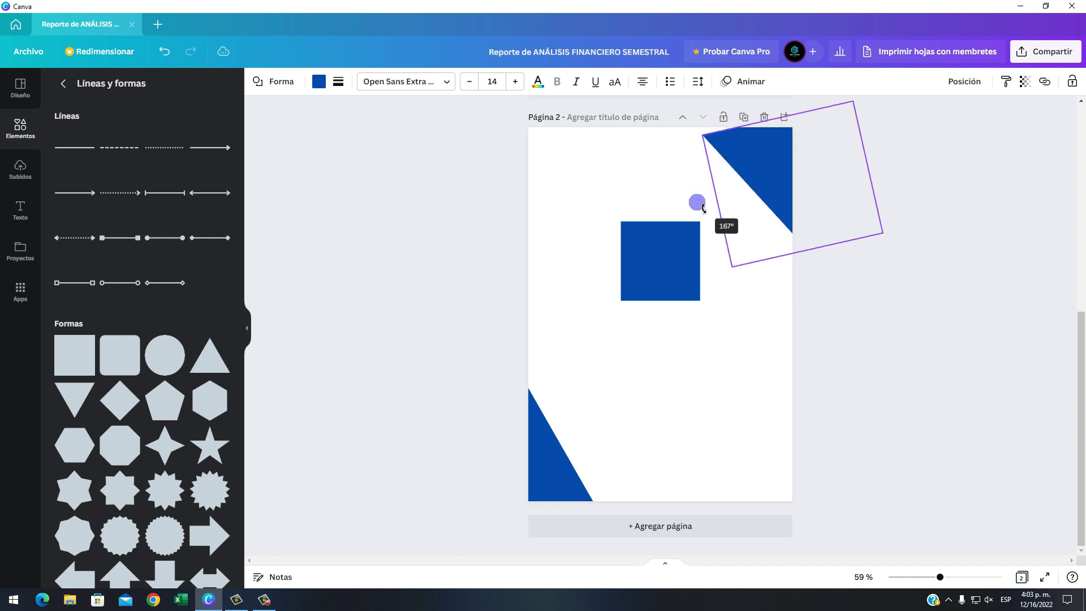
{"action": "left_click_drag", "start_coordinate": [771, 160], "coordinate": [773, 163]}
{"action": "left_click", "coordinate": [710, 336]}
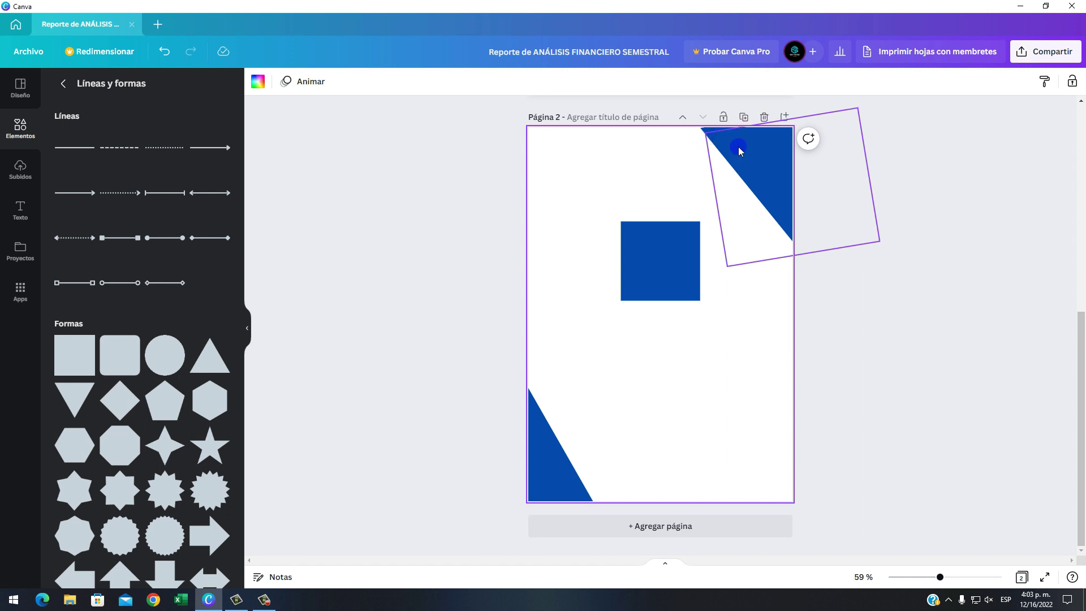
{"action": "left_click_drag", "start_coordinate": [741, 154], "coordinate": [736, 280]}
{"action": "left_click_drag", "start_coordinate": [773, 238], "coordinate": [765, 164]}
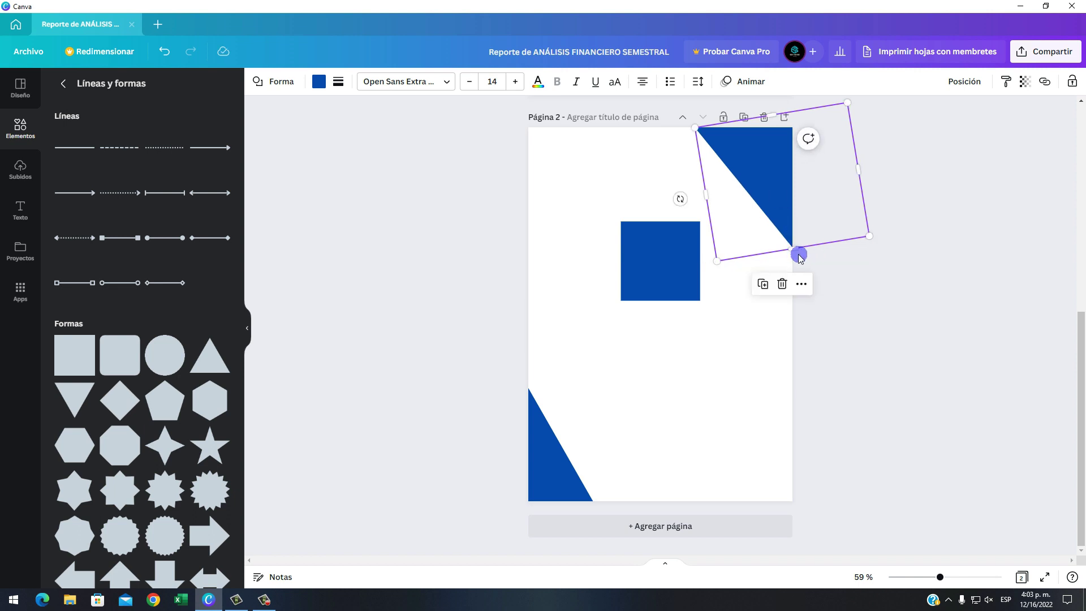
{"action": "left_click_drag", "start_coordinate": [803, 262], "coordinate": [801, 267]}
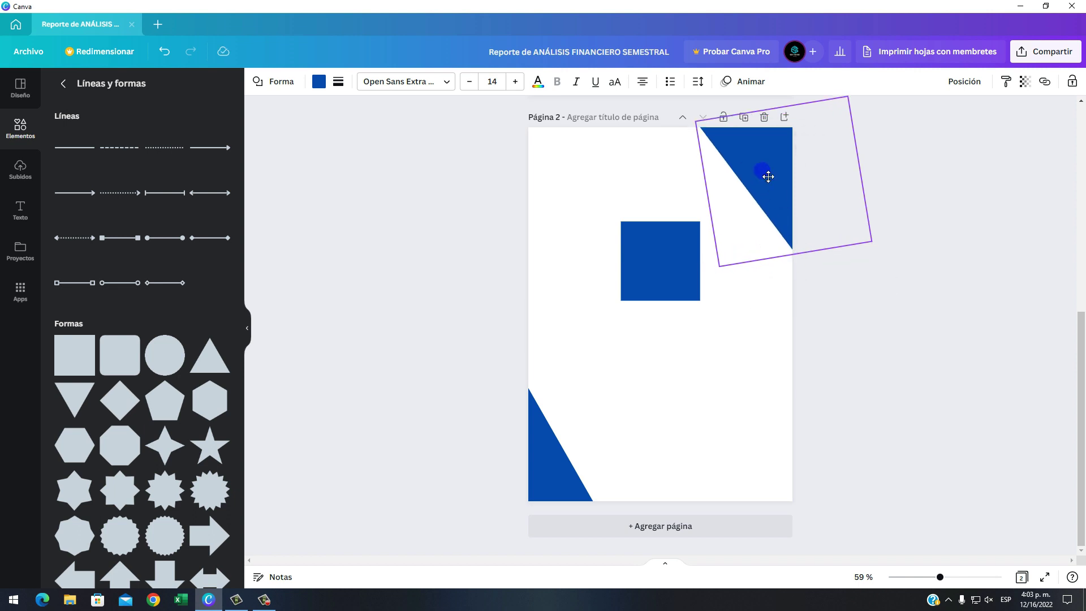
{"action": "left_click", "coordinate": [694, 355]}
Move the blue square down to just above the bottom-left triangle and recolour it light grey
{"action": "left_click_drag", "start_coordinate": [663, 266], "coordinate": [597, 338]}
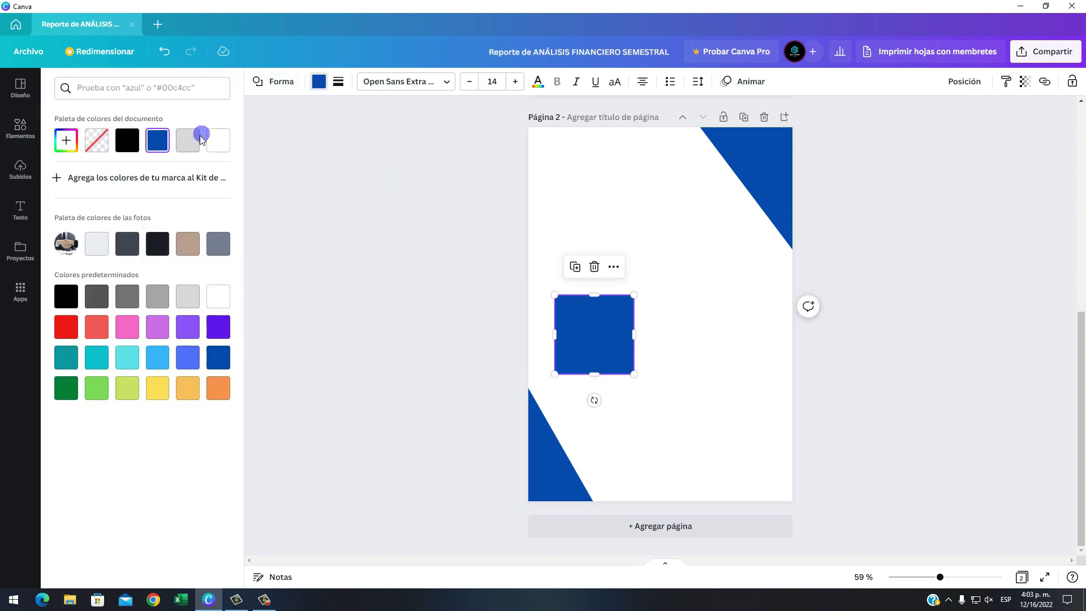
{"action": "left_click", "coordinate": [187, 140]}
{"action": "left_click", "coordinate": [187, 296]}
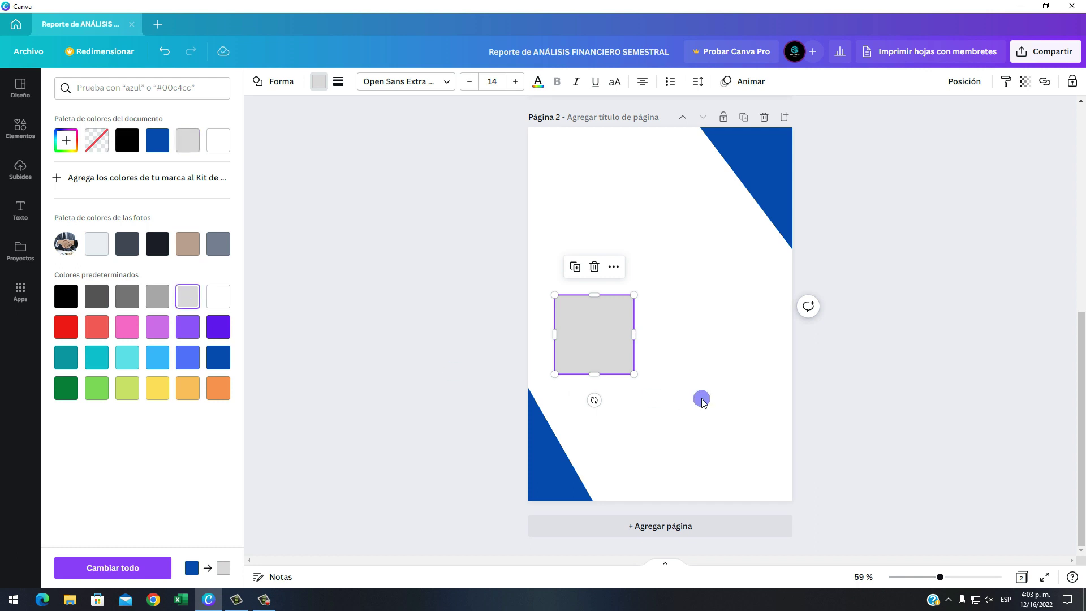
Reshape the grey square into a narrow diagonal band running behind the bottom-left triangle, parallel to its slanted edge
{"action": "left_click_drag", "start_coordinate": [618, 397], "coordinate": [666, 456]}
{"action": "left_click_drag", "start_coordinate": [567, 365], "coordinate": [545, 368]}
{"action": "left_click_drag", "start_coordinate": [571, 417], "coordinate": [645, 552]}
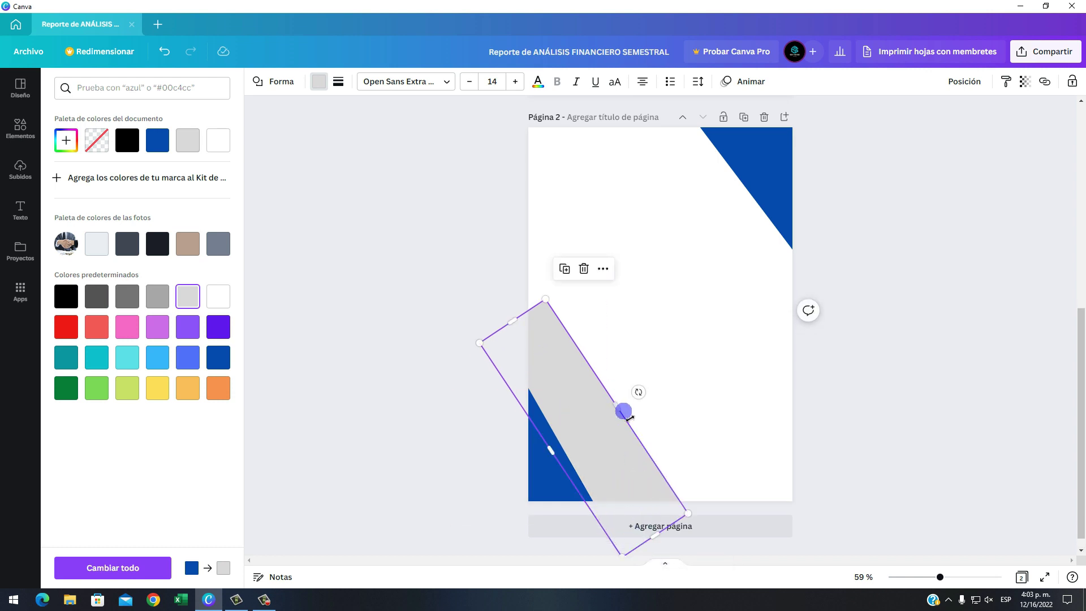
{"action": "left_click_drag", "start_coordinate": [625, 412], "coordinate": [599, 439]}
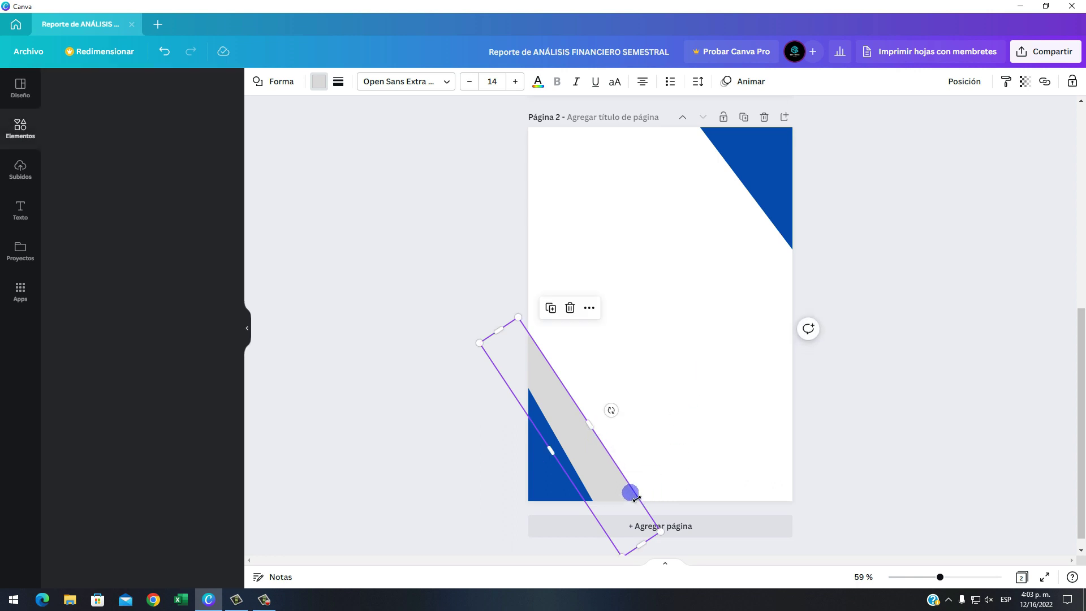
Duplicate the grey band and place the copy along the top-right triangle's slanted edge, tilting it slightly counterclockwise
{"action": "left_click", "coordinate": [643, 479]}
{"action": "left_click", "coordinate": [603, 484]}
{"action": "left_click", "coordinate": [618, 490]}
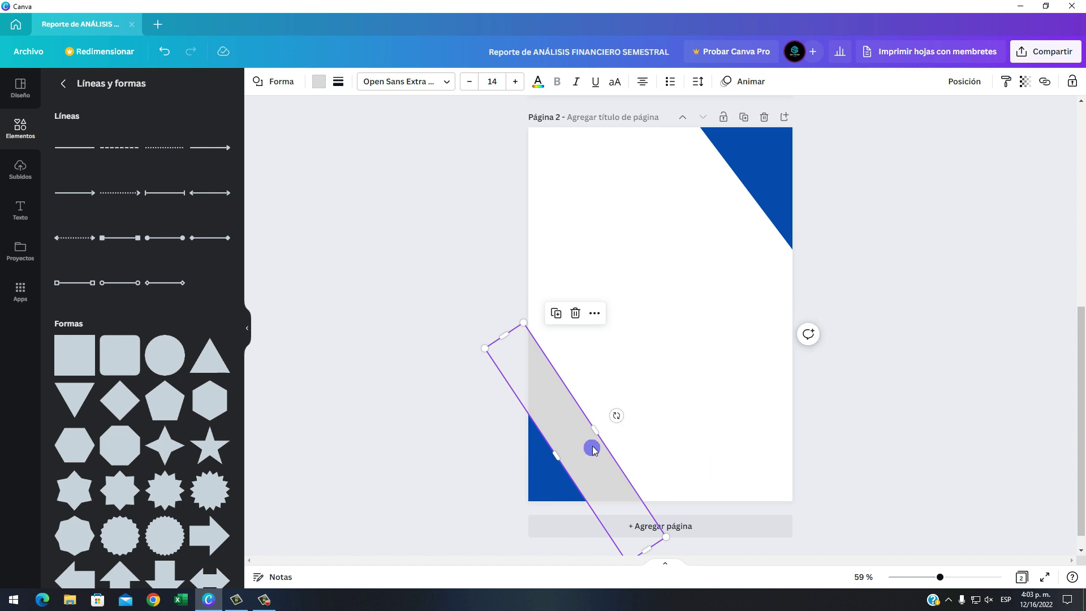
{"action": "left_click_drag", "start_coordinate": [593, 449], "coordinate": [744, 206]}
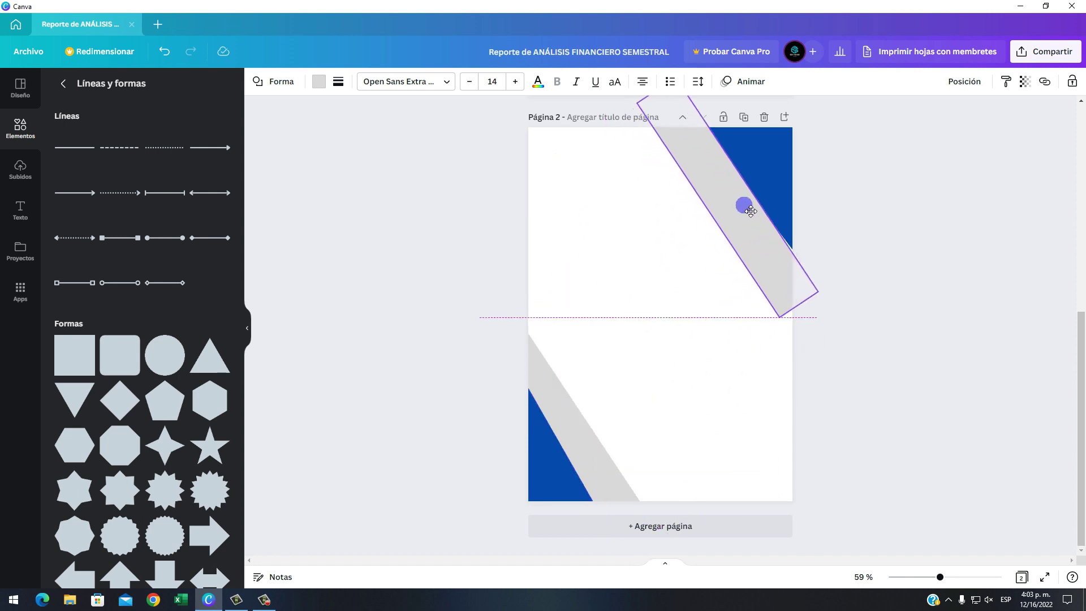
{"action": "left_click", "coordinate": [810, 302]}
{"action": "left_click_drag", "start_coordinate": [812, 333], "coordinate": [829, 323]}
{"action": "mouse_move", "coordinate": [727, 218]}
{"action": "left_mouse_down"}
{"action": "mouse_move", "coordinate": [741, 220]}
{"action": "mouse_move", "coordinate": [737, 209]}
{"action": "mouse_move", "coordinate": [743, 219]}
{"action": "left_mouse_up"}
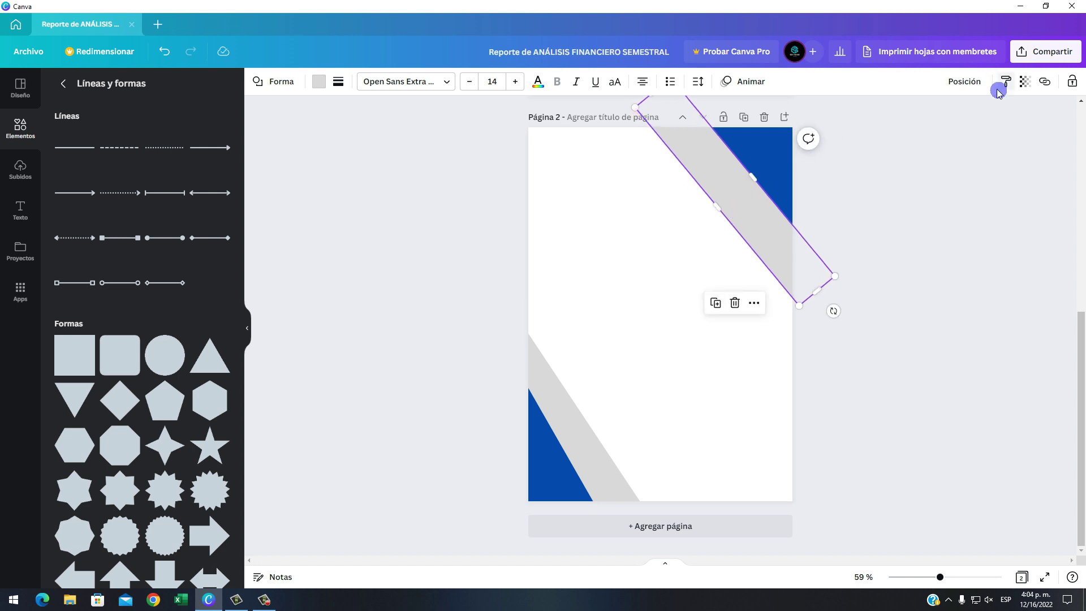
Send the top-right grey band behind the blue triangle
{"action": "left_click", "coordinate": [964, 81]}
{"action": "left_click", "coordinate": [870, 399]}
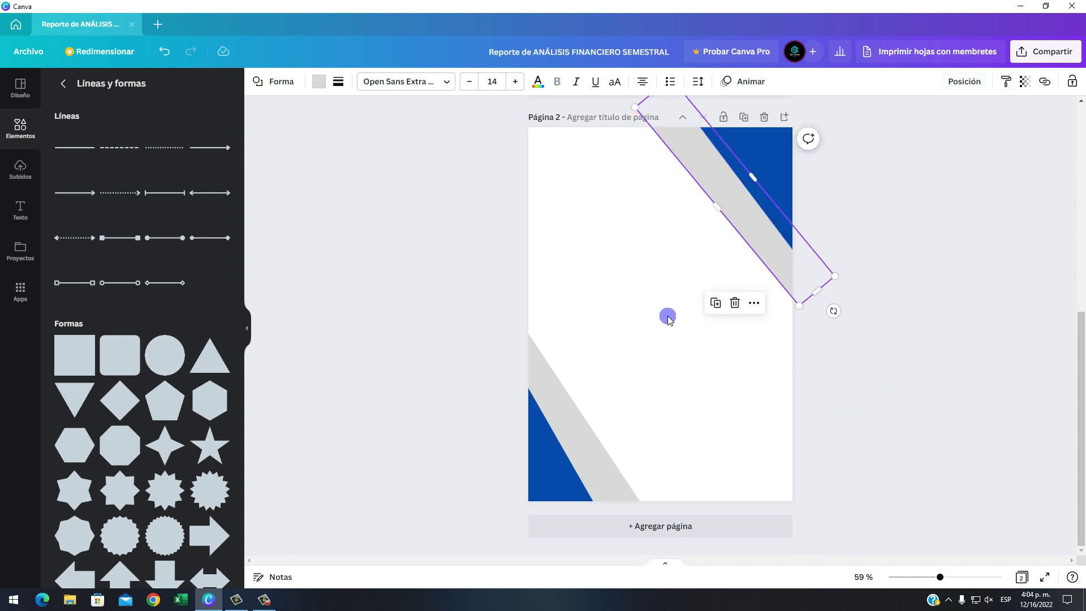
{"action": "left_click", "coordinate": [676, 283]}
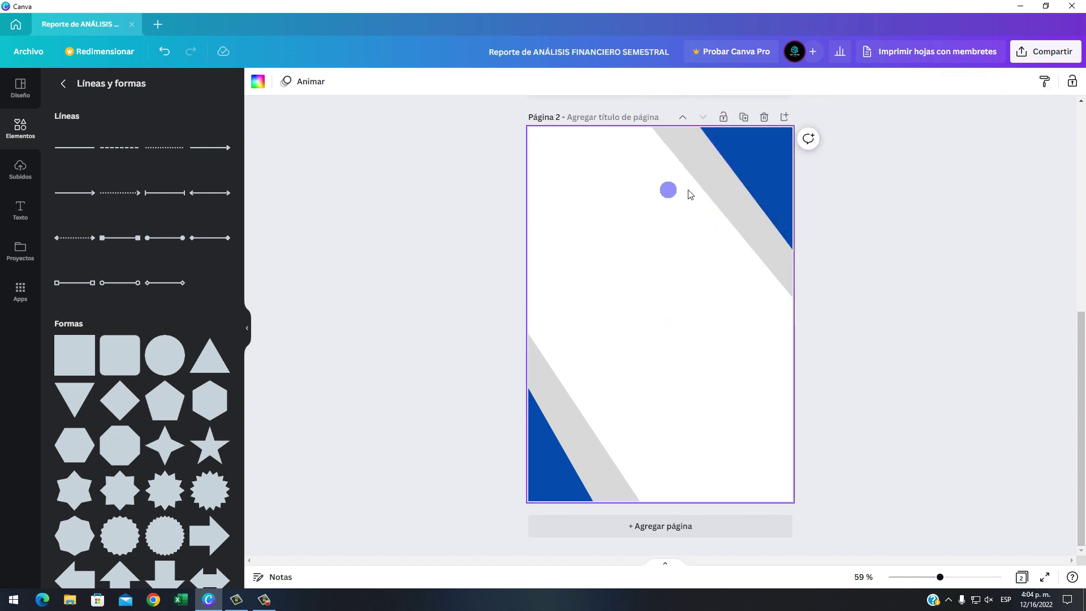
Tilt the top-right blue triangle a little further counterclockwise and nudge it up towards the page corner
{"action": "left_click", "coordinate": [799, 159]}
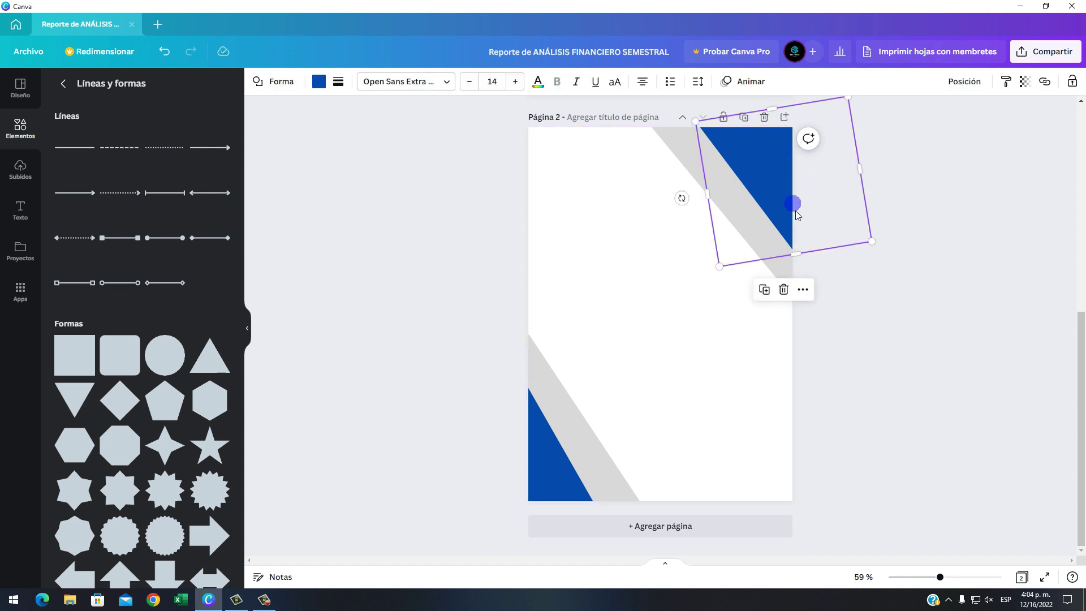
{"action": "left_click_drag", "start_coordinate": [687, 207], "coordinate": [683, 209]}
{"action": "left_click", "coordinate": [734, 170]}
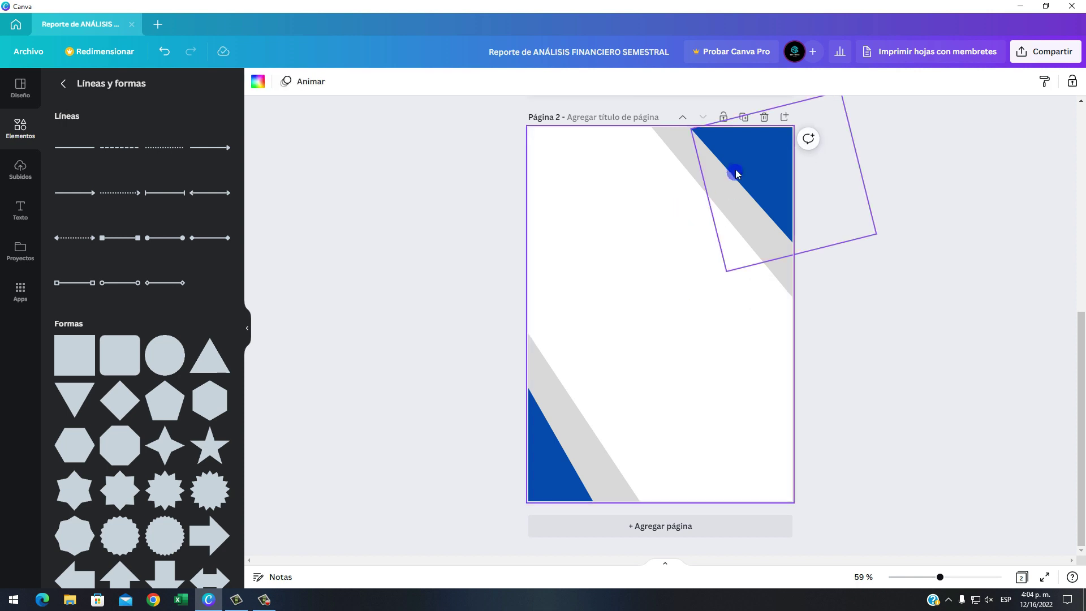
{"action": "left_click", "coordinate": [750, 156]}
{"action": "left_click", "coordinate": [676, 281]}
{"action": "left_click", "coordinate": [730, 206]}
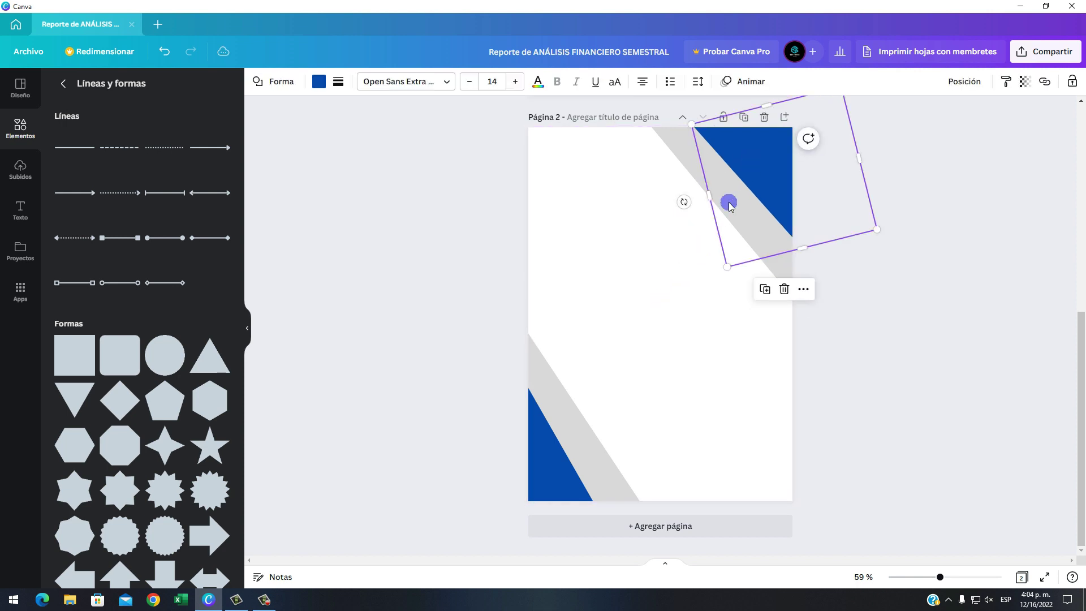
Narrow the top-right grey band slightly and rotate it to run more parallel to the triangle's slanted edge
{"action": "left_click", "coordinate": [611, 193]}
{"action": "left_click", "coordinate": [681, 146]}
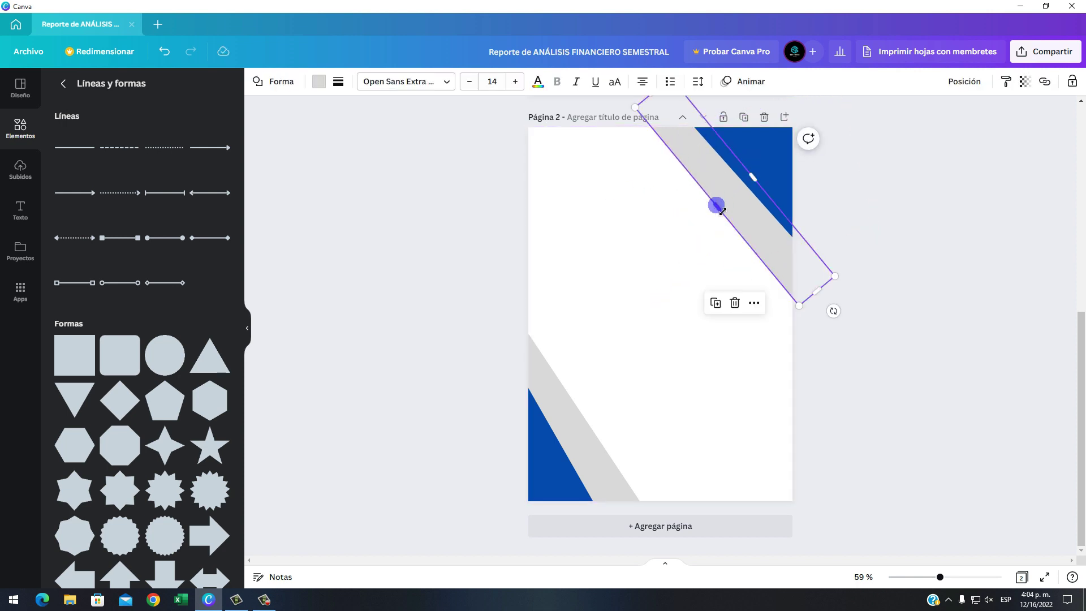
{"action": "left_click", "coordinate": [567, 402]}
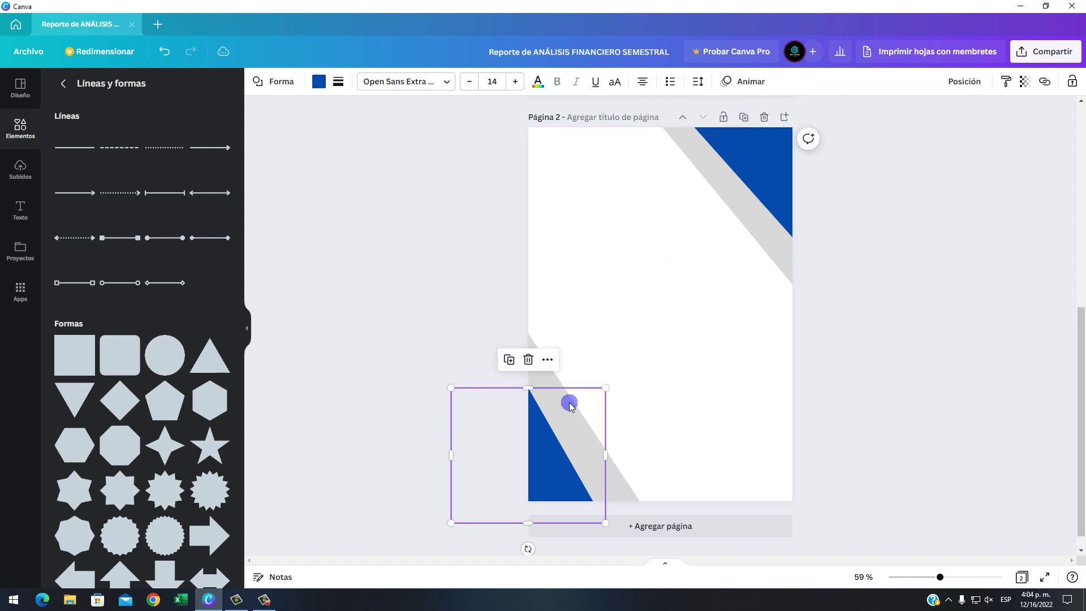
{"action": "left_click", "coordinate": [671, 416]}
{"action": "left_click", "coordinate": [789, 246]}
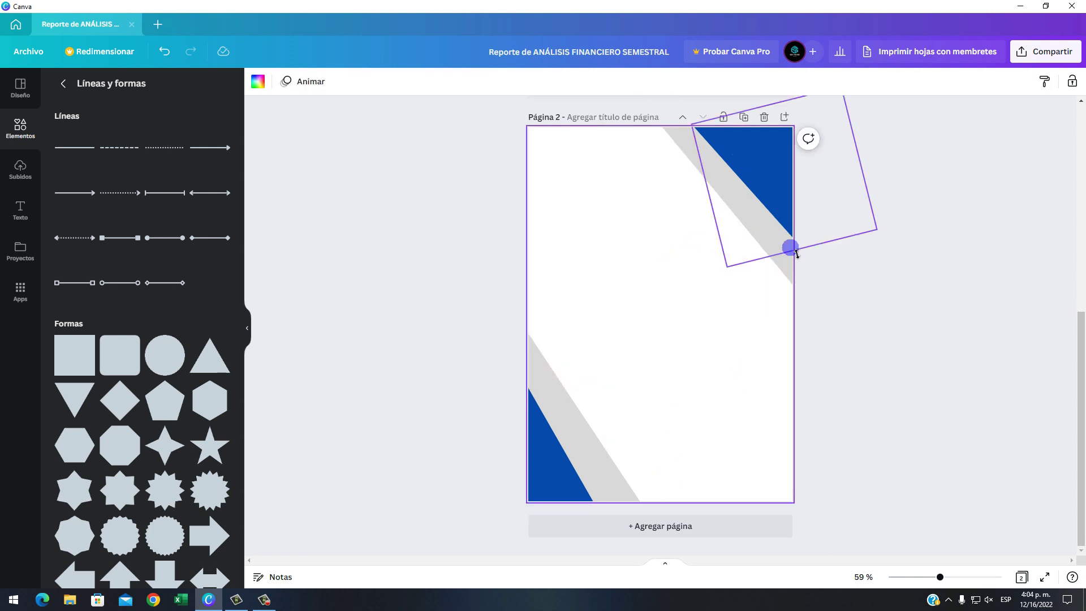
{"action": "left_click", "coordinate": [791, 274]}
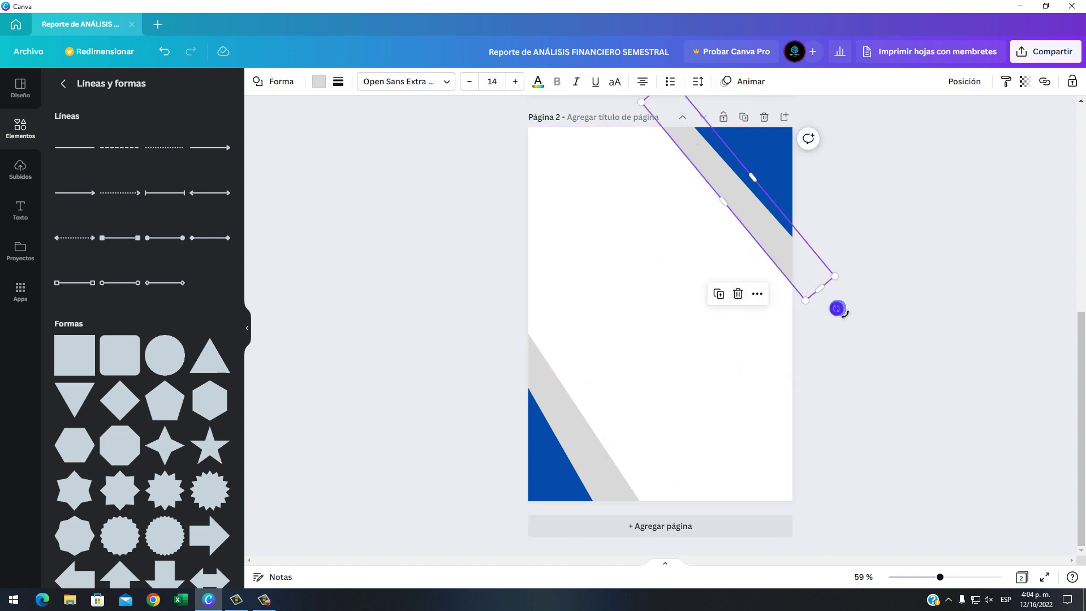
{"action": "left_click_drag", "start_coordinate": [836, 308], "coordinate": [844, 306]}
{"action": "left_click", "coordinate": [633, 400]}
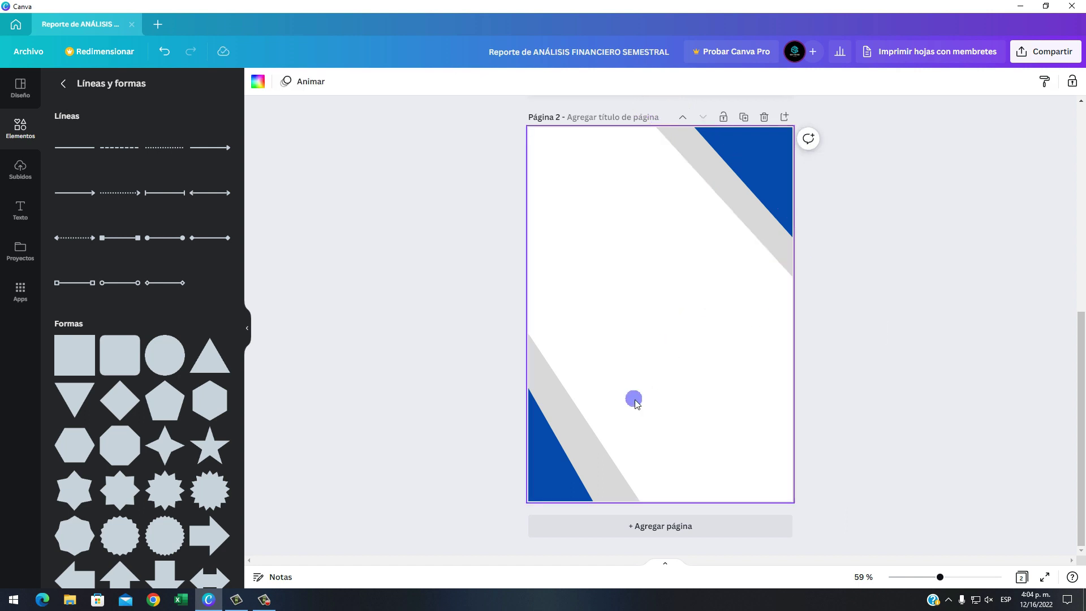
Narrow the bottom-left grey band slightly from its outer side
{"action": "left_click", "coordinate": [544, 365]}
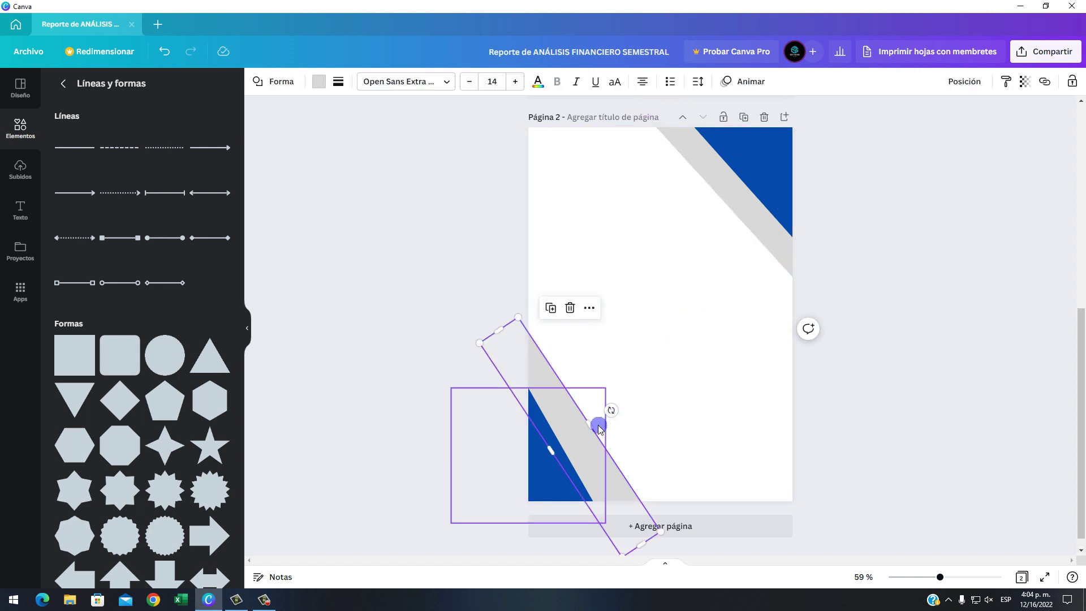
{"action": "left_click_drag", "start_coordinate": [588, 428], "coordinate": [592, 437]}
{"action": "left_click", "coordinate": [729, 407]}
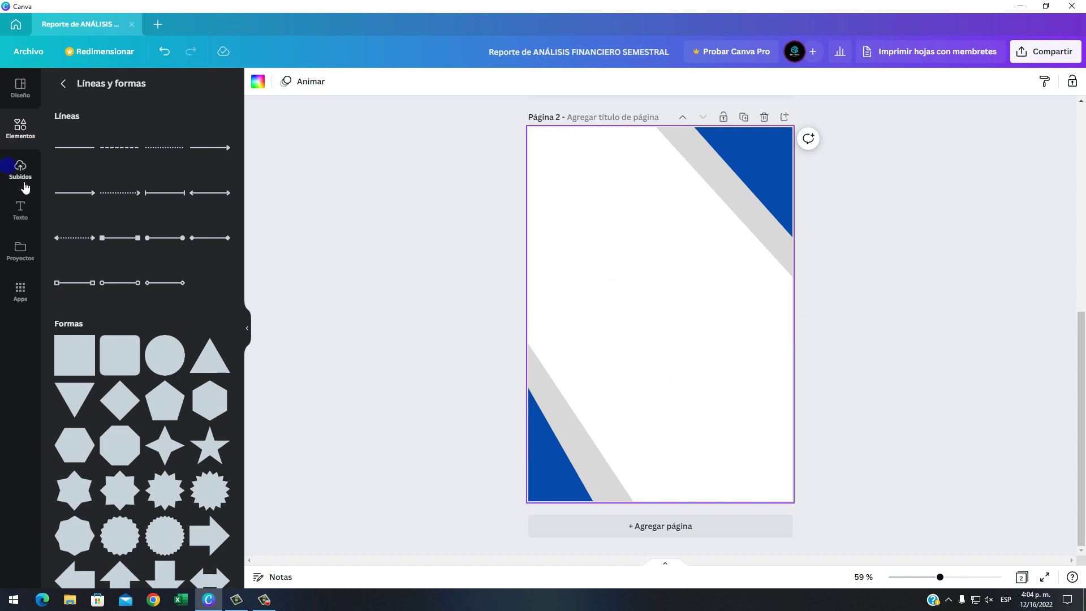
Add a short solid horizontal line at the left edge of page 2's upper part and make it slightly thicker
{"action": "left_click_drag", "start_coordinate": [352, 168], "coordinate": [571, 195]}
{"action": "left_click", "coordinate": [288, 82]}
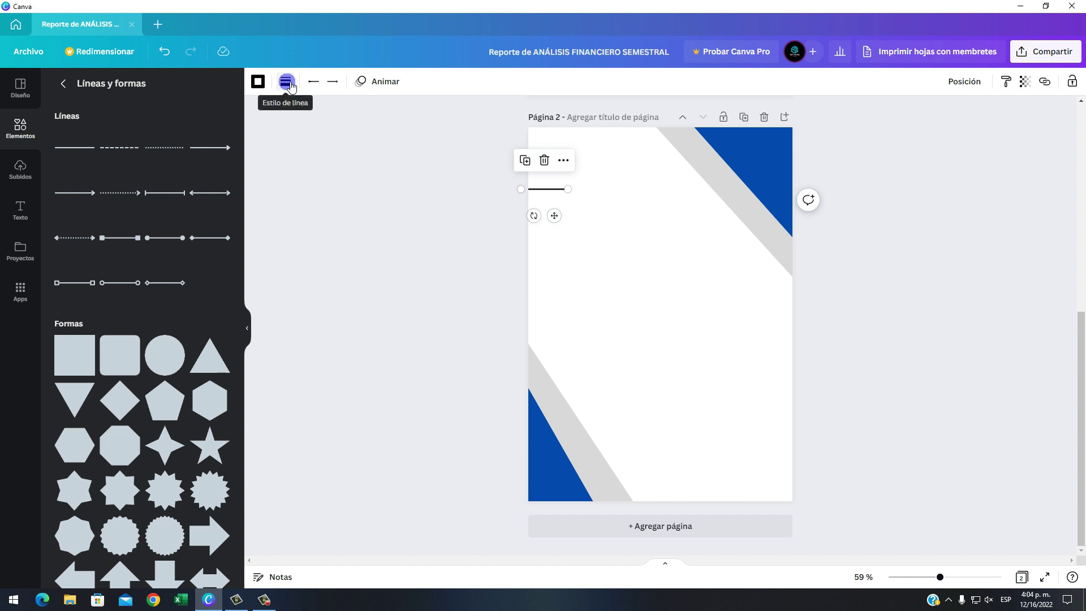
{"action": "left_click", "coordinate": [288, 83]}
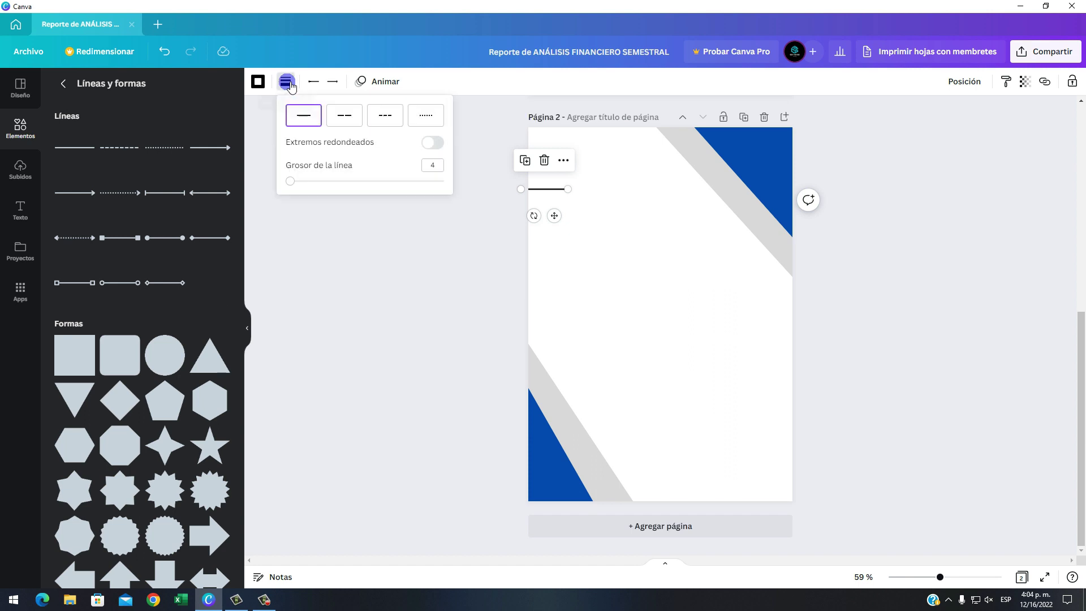
{"action": "left_click", "coordinate": [368, 142]}
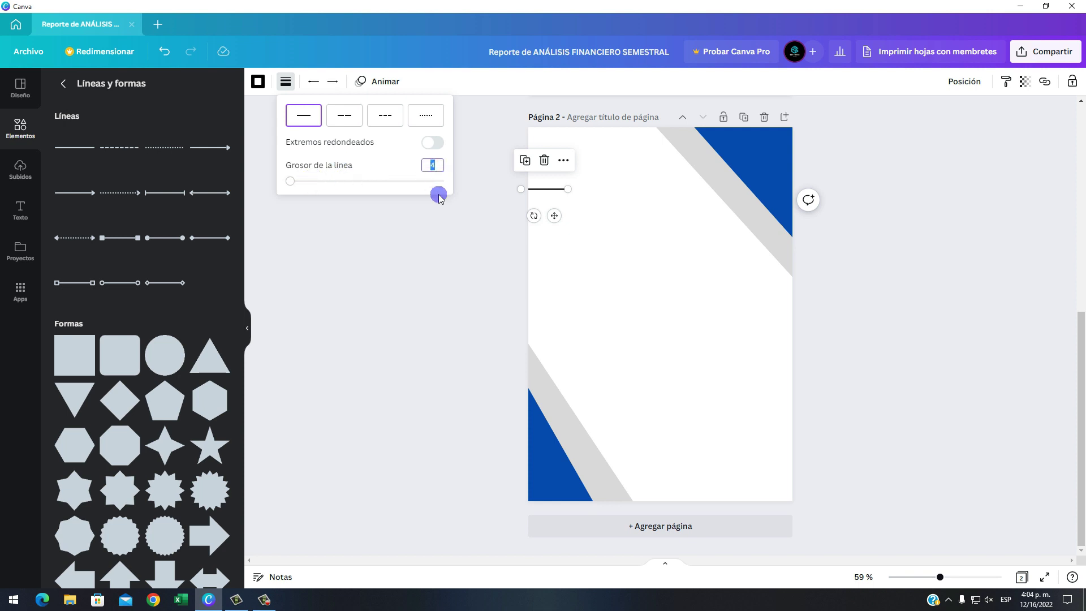
{"action": "left_click", "coordinate": [649, 252]}
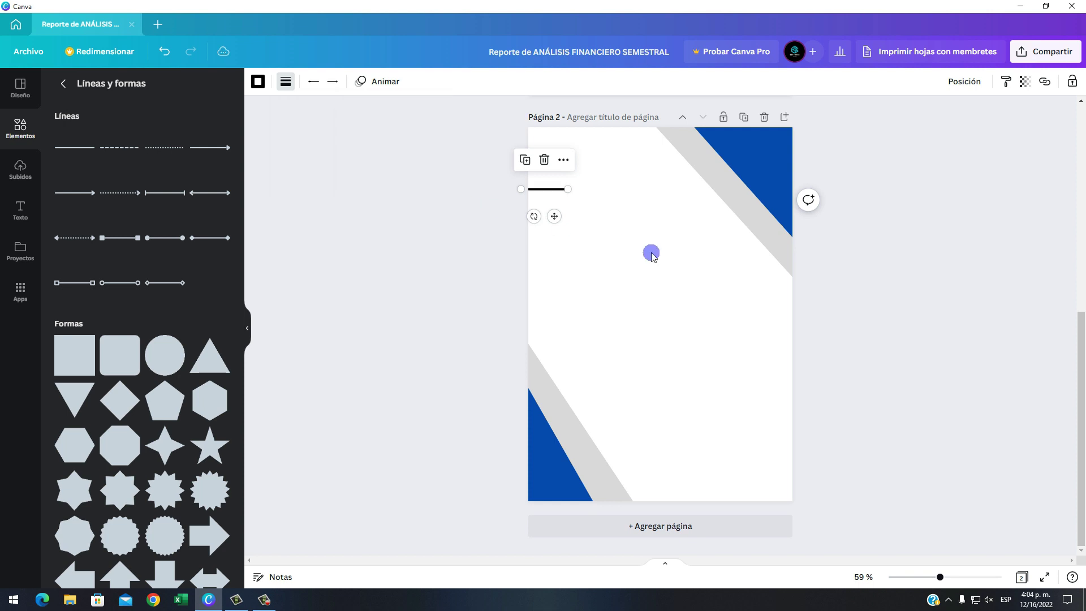
Recolour the short horizontal line with the same blue as the triangles
{"action": "left_click", "coordinate": [550, 198]}
{"action": "left_click", "coordinate": [552, 188]}
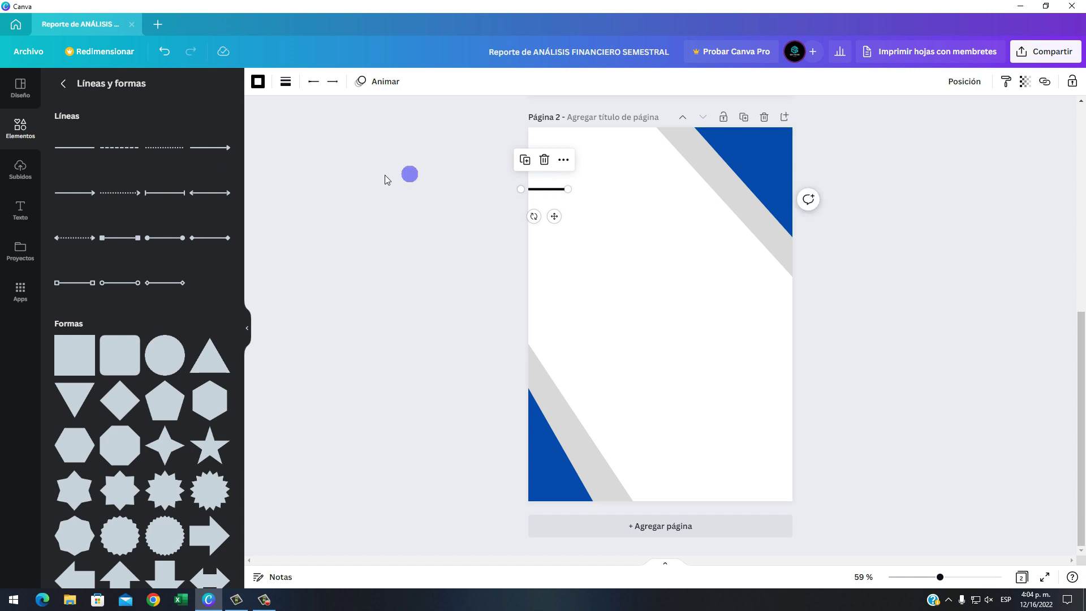
{"action": "left_click", "coordinate": [258, 81]}
{"action": "left_click", "coordinate": [128, 150]}
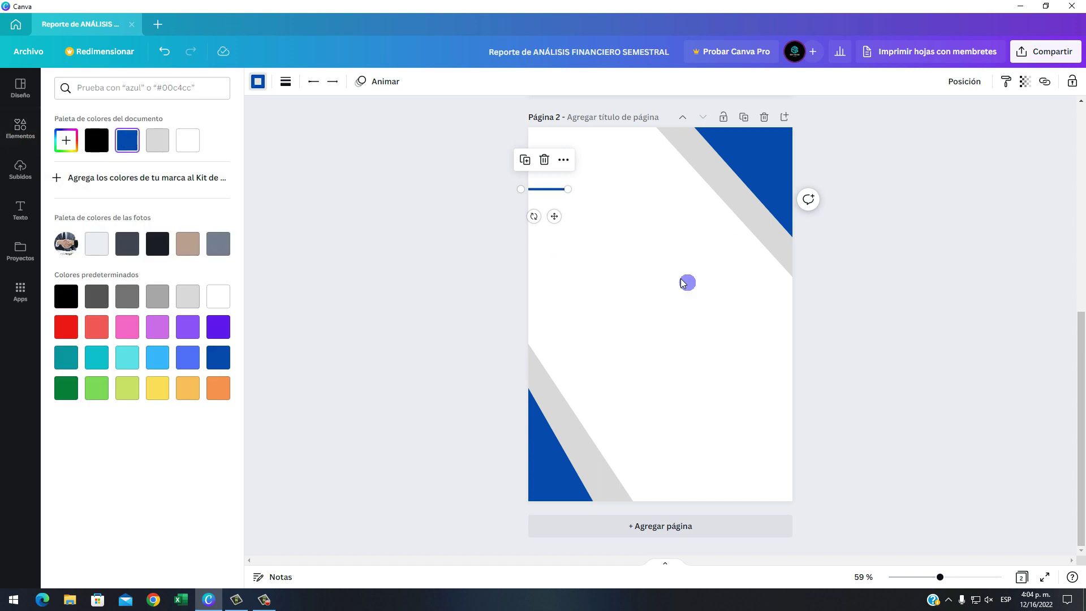
{"action": "left_click", "coordinate": [608, 260]}
Add a title text box in the middle of page 2 reading "ÍNDICE"
{"action": "left_click", "coordinate": [29, 220]}
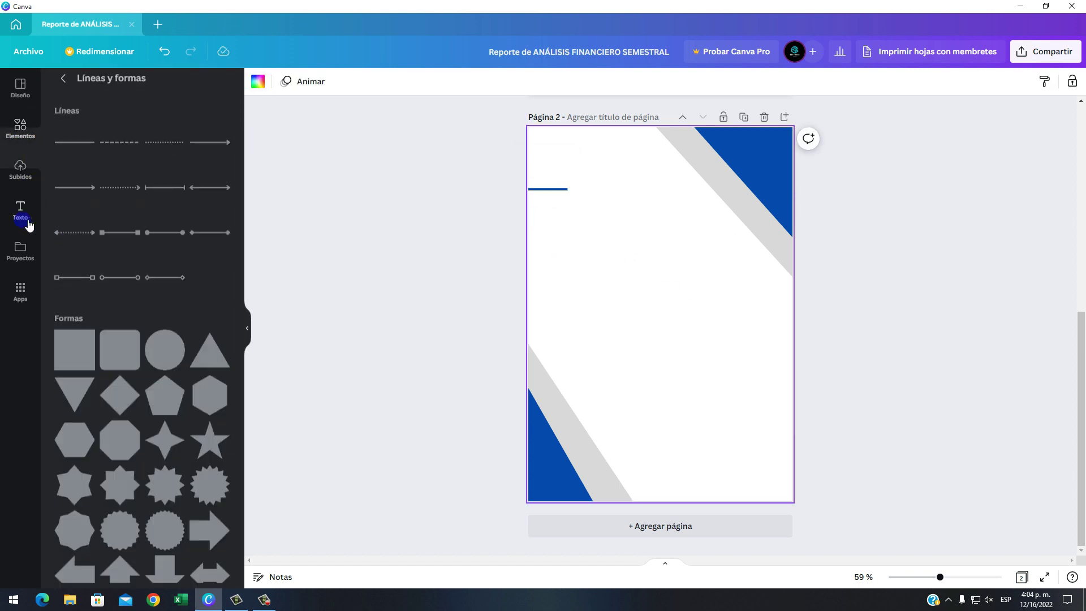
{"action": "left_click", "coordinate": [130, 129]}
{"action": "left_click", "coordinate": [118, 174]}
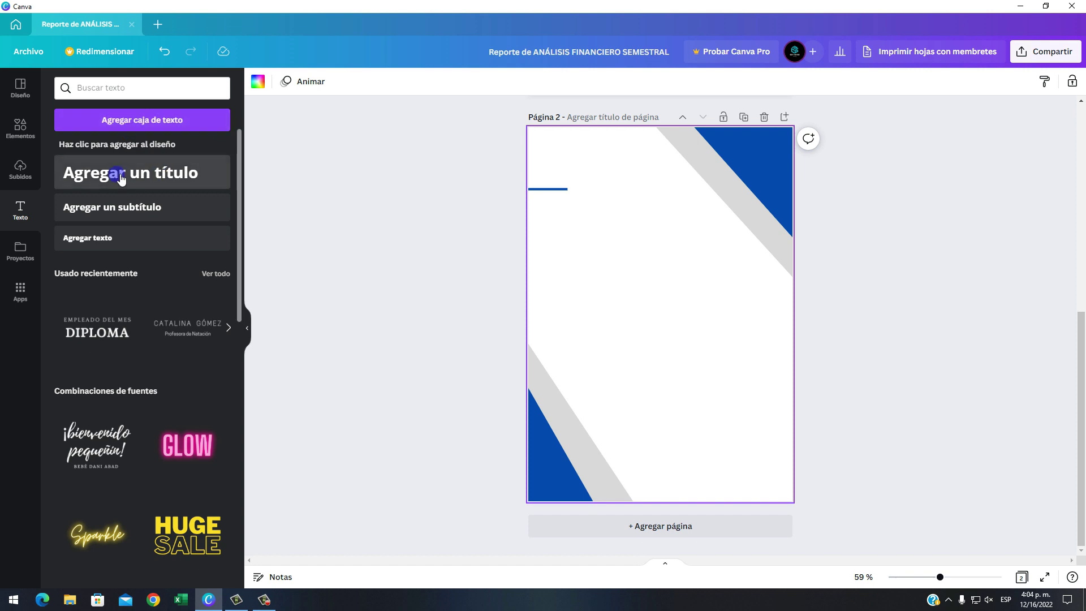
{"action": "left_click_drag", "start_coordinate": [133, 177], "coordinate": [645, 282]}
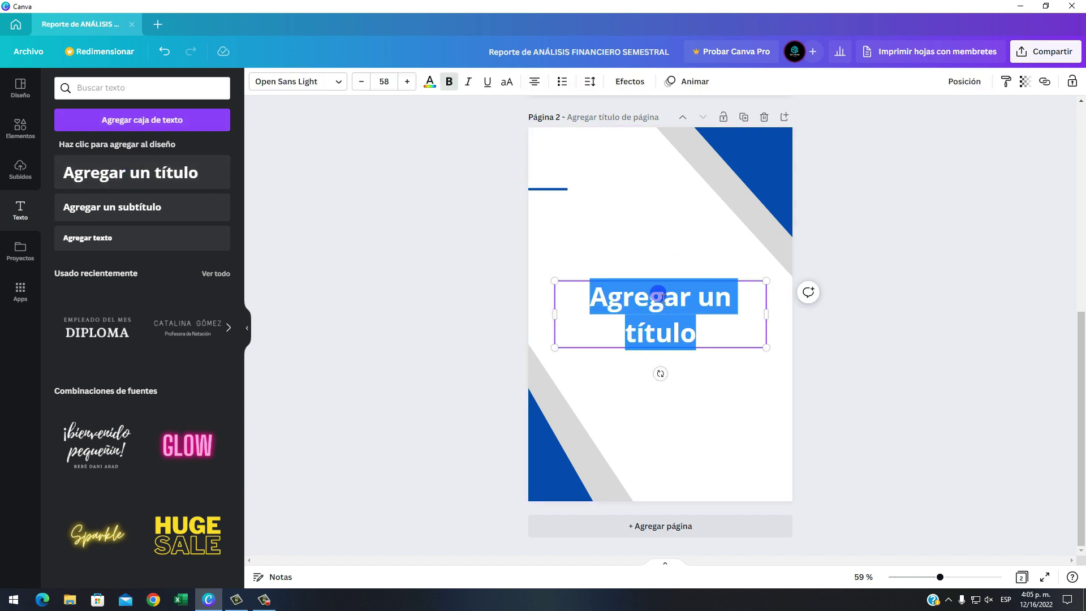
{"action": "type", "text": "ÍNDICE"}
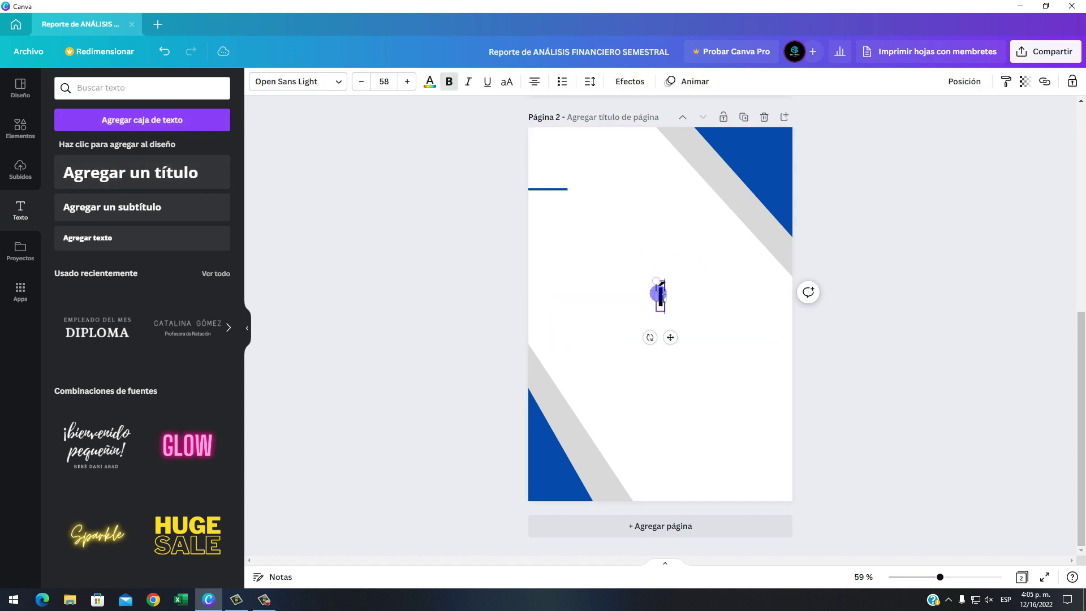
Move the ÍNDICE title just to the right of the short horizontal line and recolour it with the document's blue
{"action": "left_click", "coordinate": [725, 386]}
{"action": "left_click_drag", "start_coordinate": [697, 296], "coordinate": [650, 183]}
{"action": "double_click", "coordinate": [648, 182]}
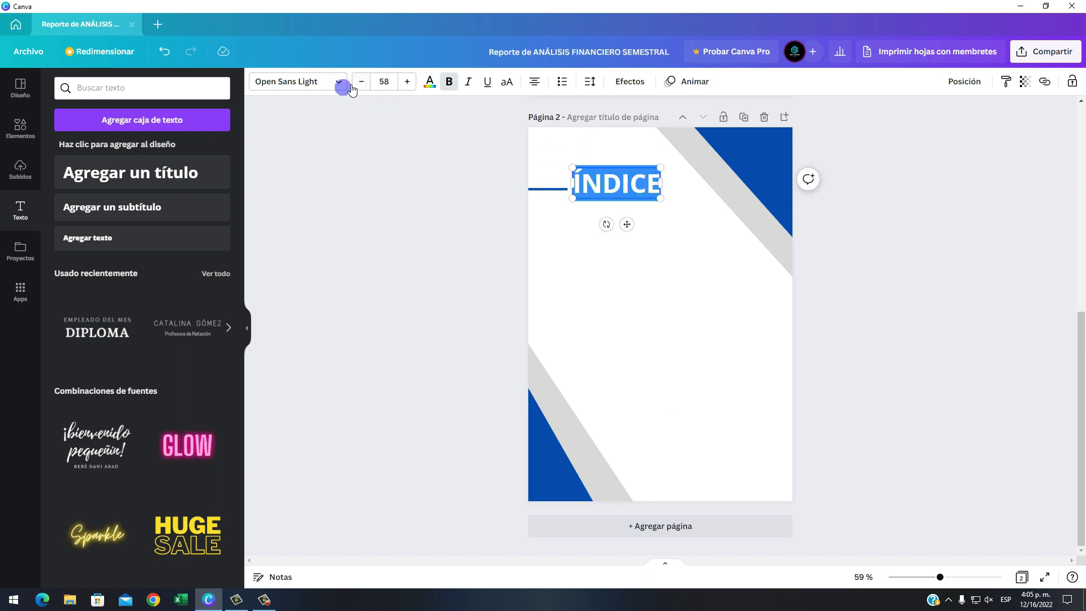
{"action": "left_click", "coordinate": [431, 83]}
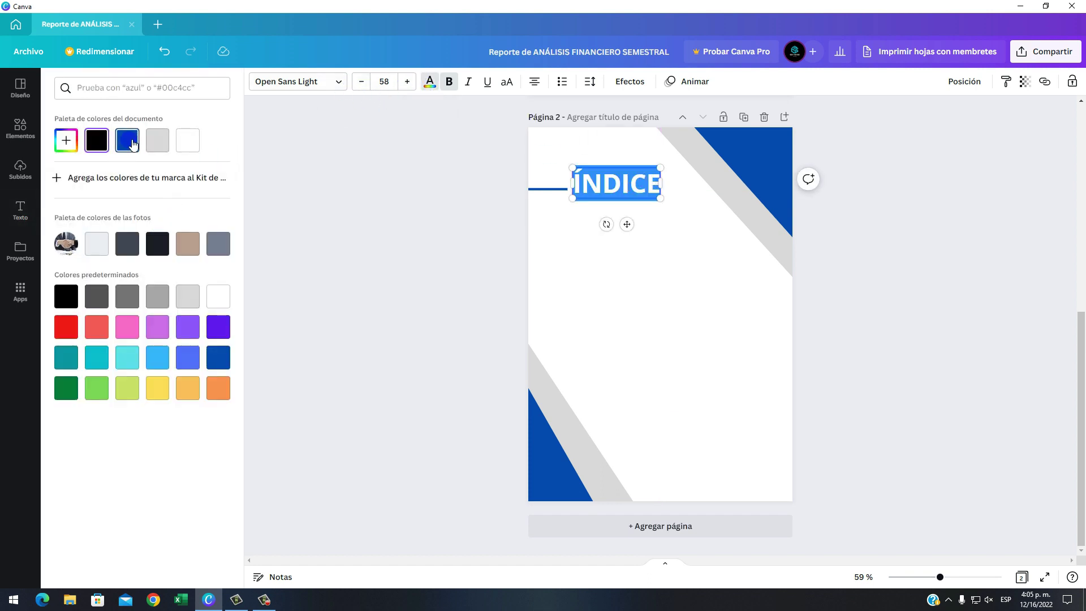
{"action": "left_click", "coordinate": [648, 314]}
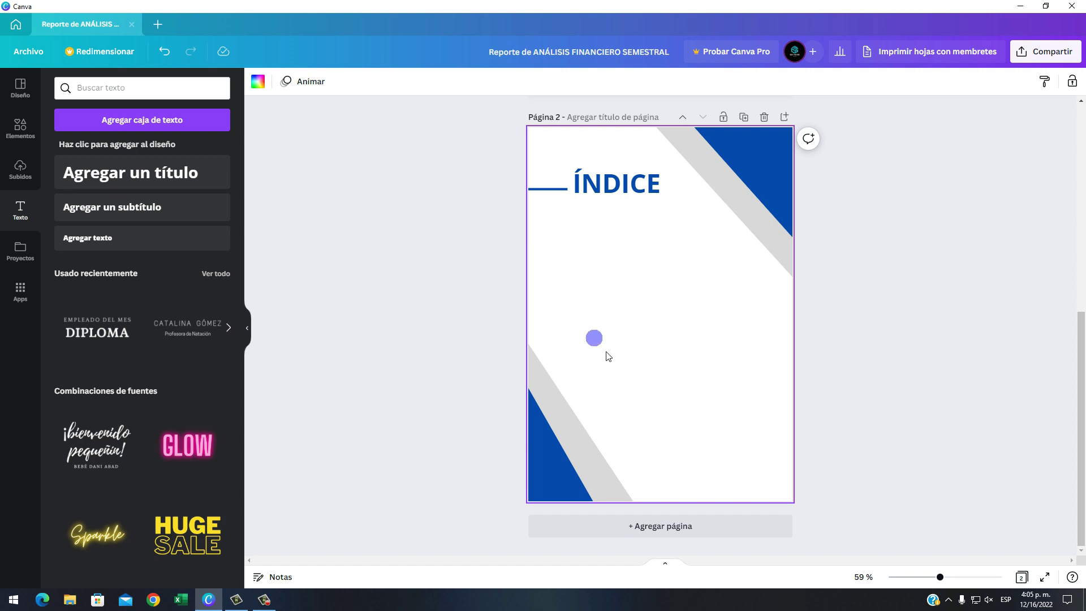
Add a solid line, turn it vertical and lengthen it below the ÍNDICE title down to the lower part of page 2
{"action": "left_click", "coordinate": [20, 128]}
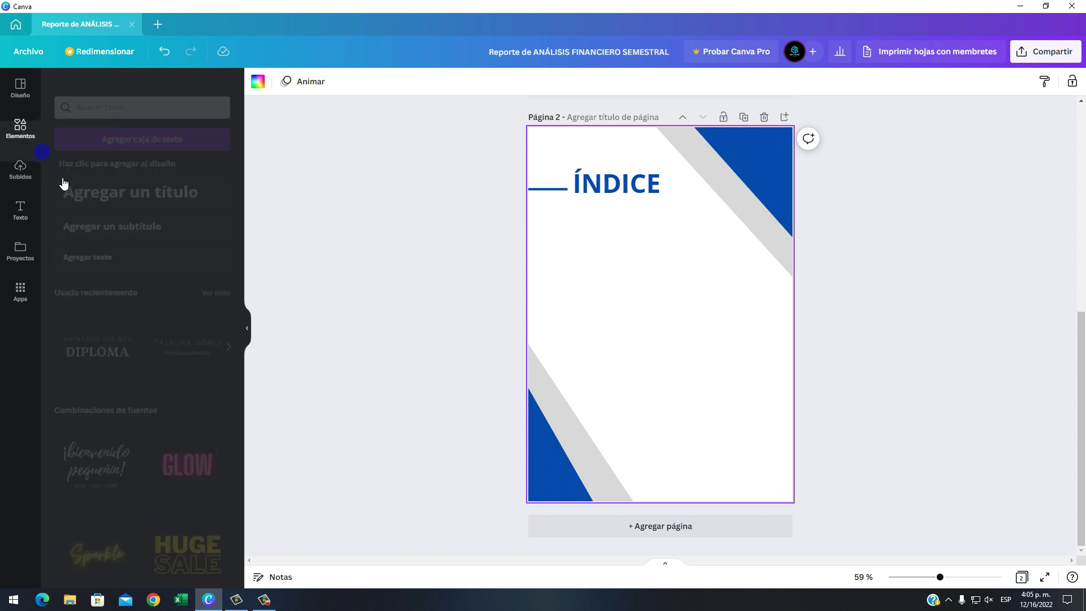
{"action": "left_click", "coordinate": [83, 148]}
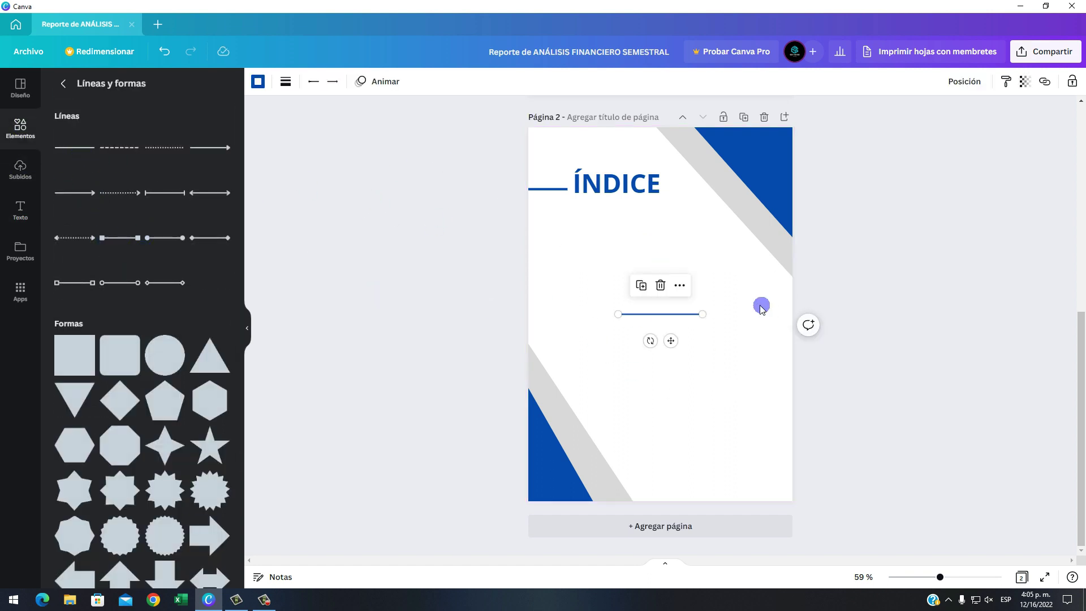
{"action": "left_click_drag", "start_coordinate": [699, 313], "coordinate": [716, 323]}
{"action": "left_click_drag", "start_coordinate": [685, 289], "coordinate": [629, 256]}
{"action": "left_click_drag", "start_coordinate": [619, 319], "coordinate": [622, 460]}
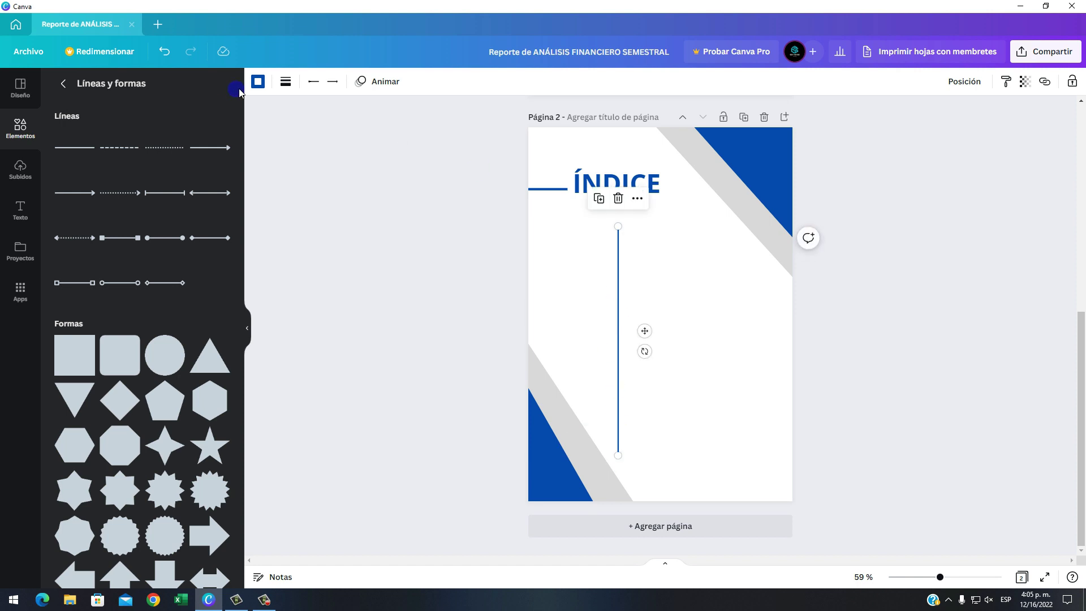
Make the vertical line slightly thicker and extend its upper end a little closer to the ÍNDICE title
{"action": "left_click", "coordinate": [284, 83]}
{"action": "left_click", "coordinate": [439, 165]}
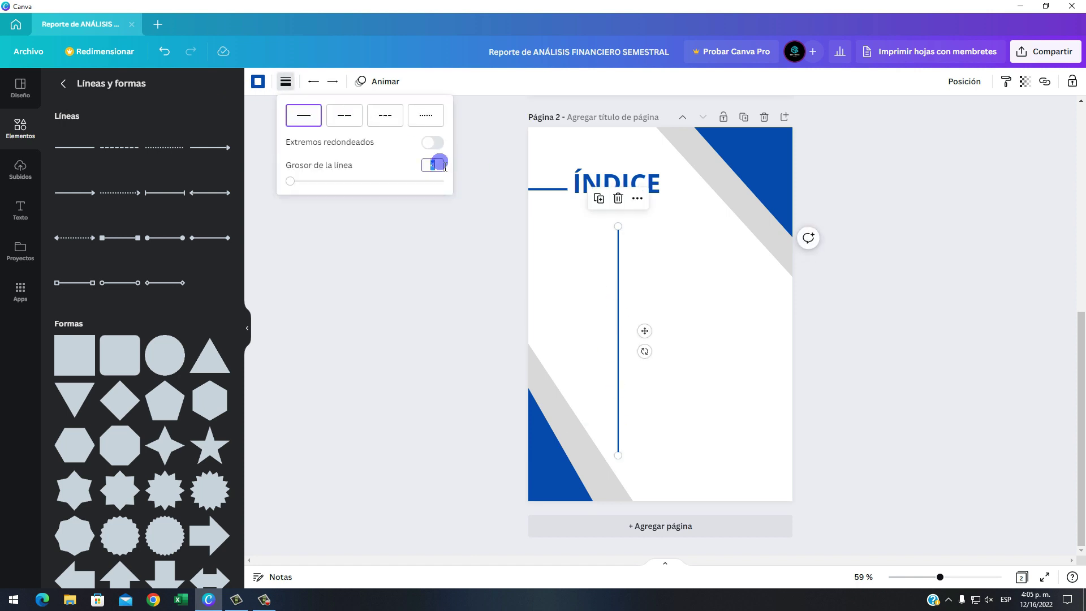
{"action": "left_click", "coordinate": [614, 237]}
{"action": "left_click", "coordinate": [622, 240]}
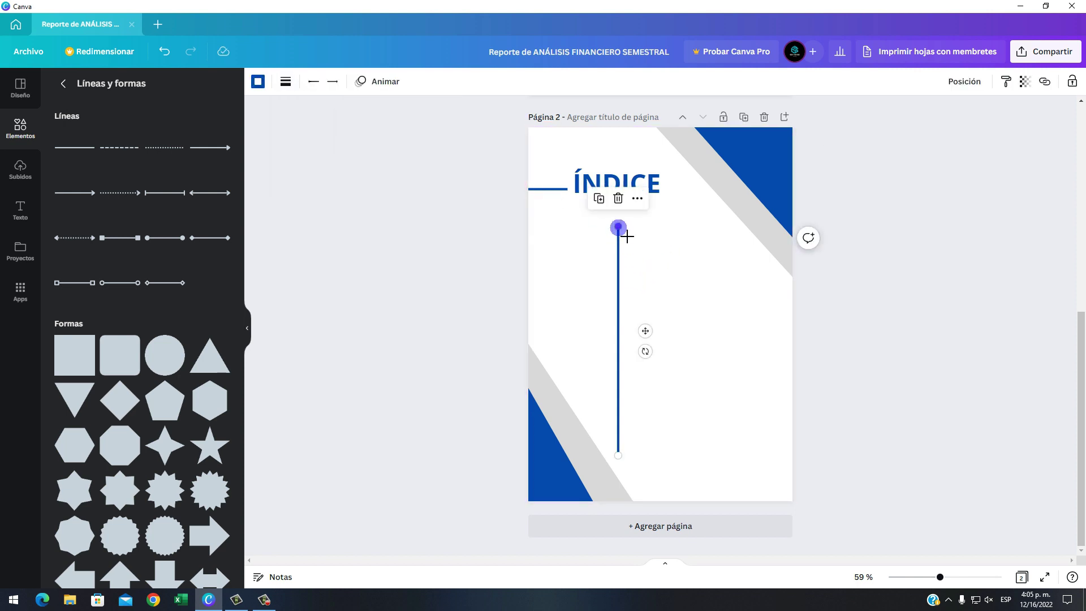
{"action": "left_click_drag", "start_coordinate": [618, 226], "coordinate": [620, 215]}
{"action": "left_click", "coordinate": [653, 282]}
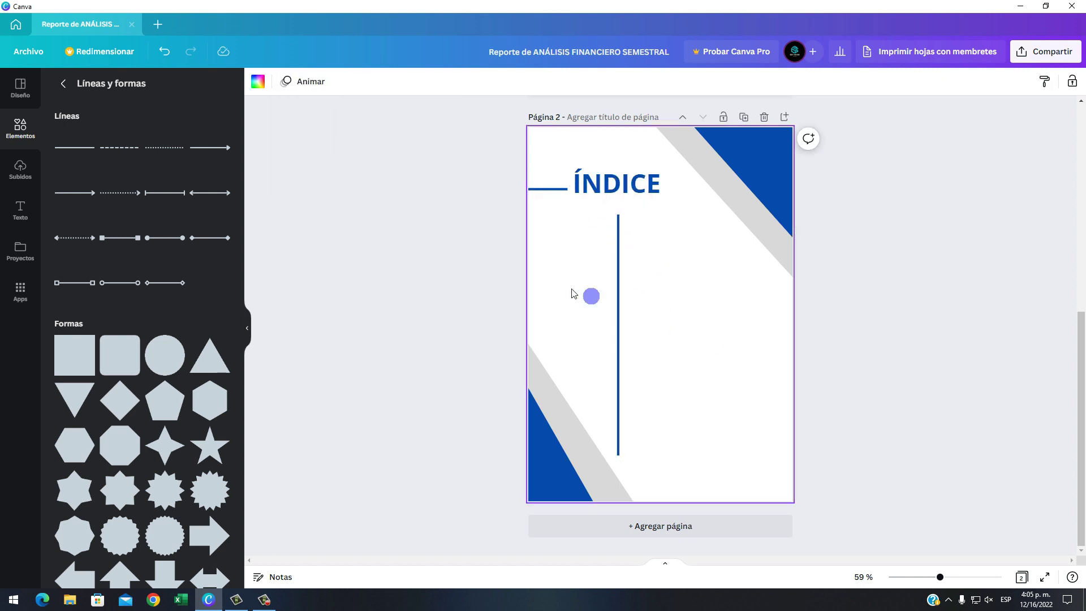
Add a blue square, shrink it to a small block and place it right of the vertical line's upper end
{"action": "left_click", "coordinate": [91, 367]}
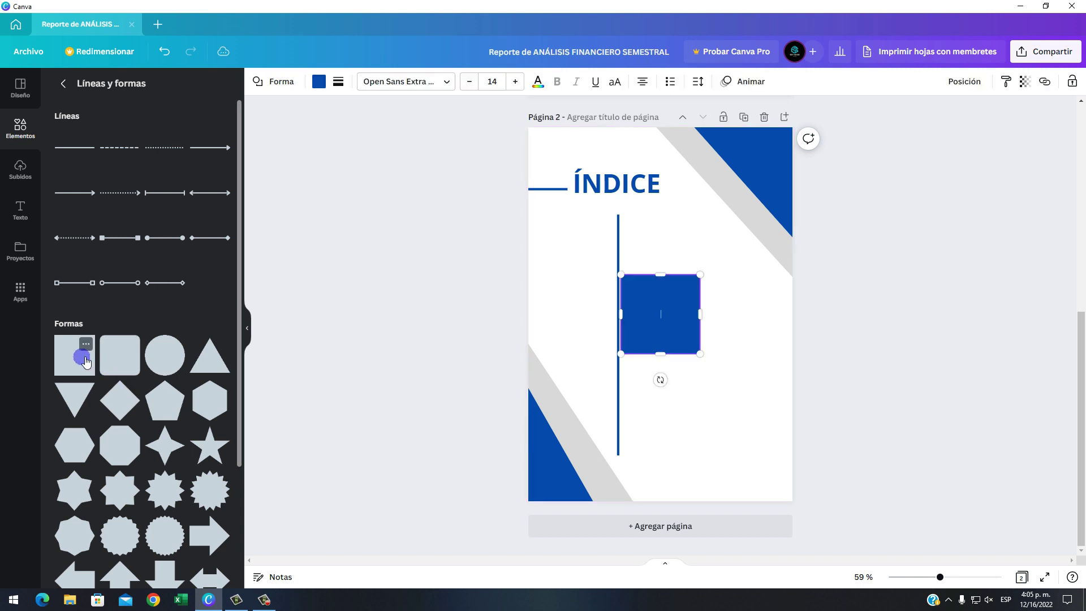
{"action": "left_click", "coordinate": [741, 380]}
{"action": "left_click_drag", "start_coordinate": [678, 337], "coordinate": [665, 248]}
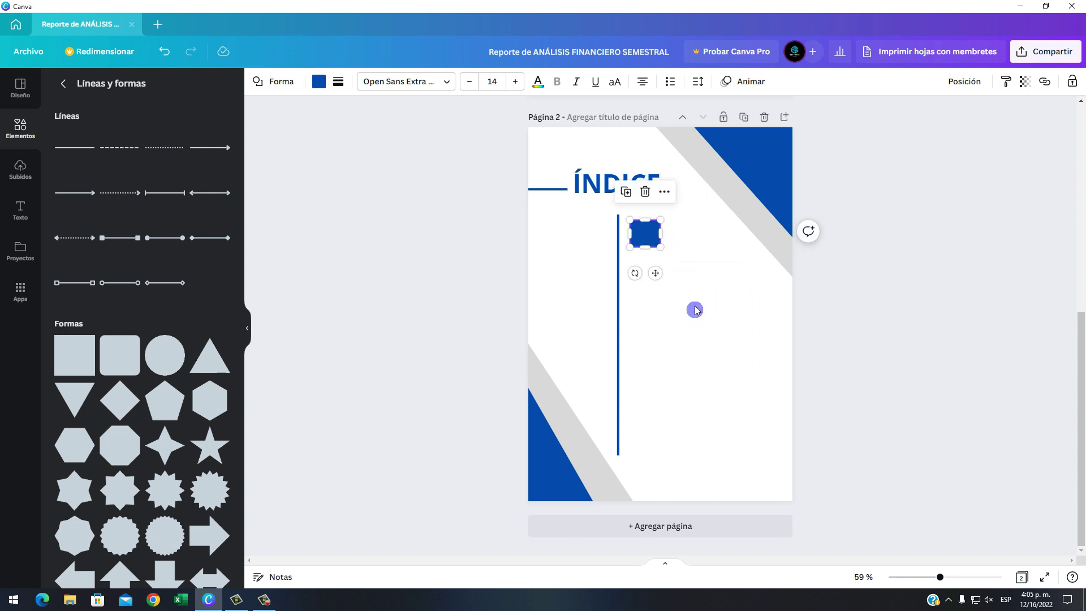
Duplicate the small blue block into a column of five, spaced down the right side of the vertical line
{"action": "left_click_drag", "start_coordinate": [645, 233], "coordinate": [650, 322]}
{"action": "left_click", "coordinate": [650, 238]}
{"action": "left_click", "coordinate": [646, 236]}
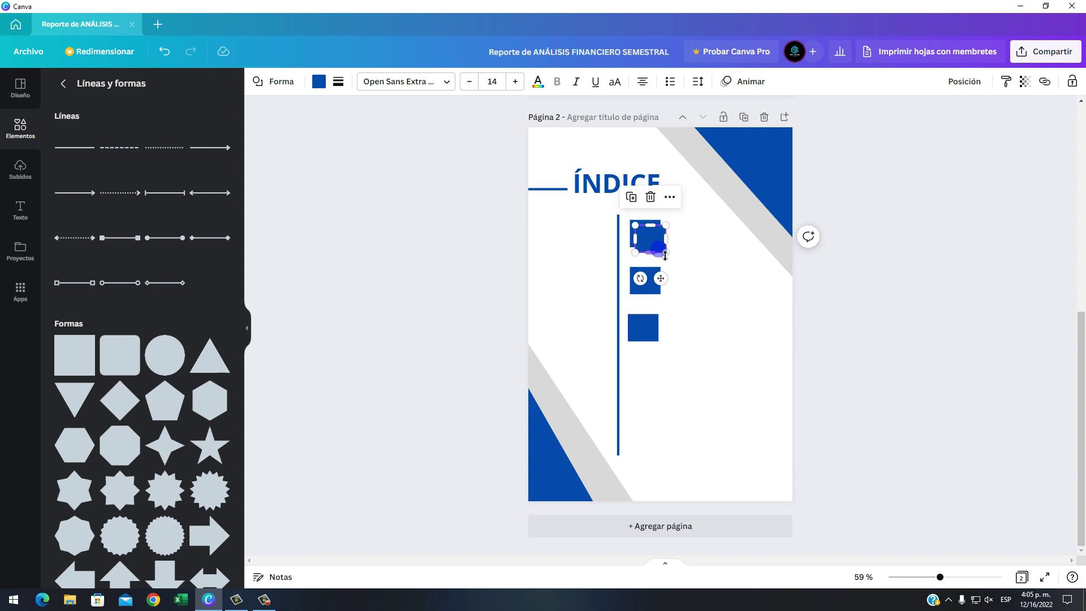
{"action": "left_click_drag", "start_coordinate": [650, 240], "coordinate": [651, 377]}
{"action": "left_click", "coordinate": [650, 237]}
{"action": "left_click_drag", "start_coordinate": [651, 237], "coordinate": [650, 429]}
{"action": "left_click_drag", "start_coordinate": [654, 287], "coordinate": [661, 232]}
Number the five blue blocks from 1 to 5, going down the column
{"action": "left_click", "coordinate": [646, 235]}
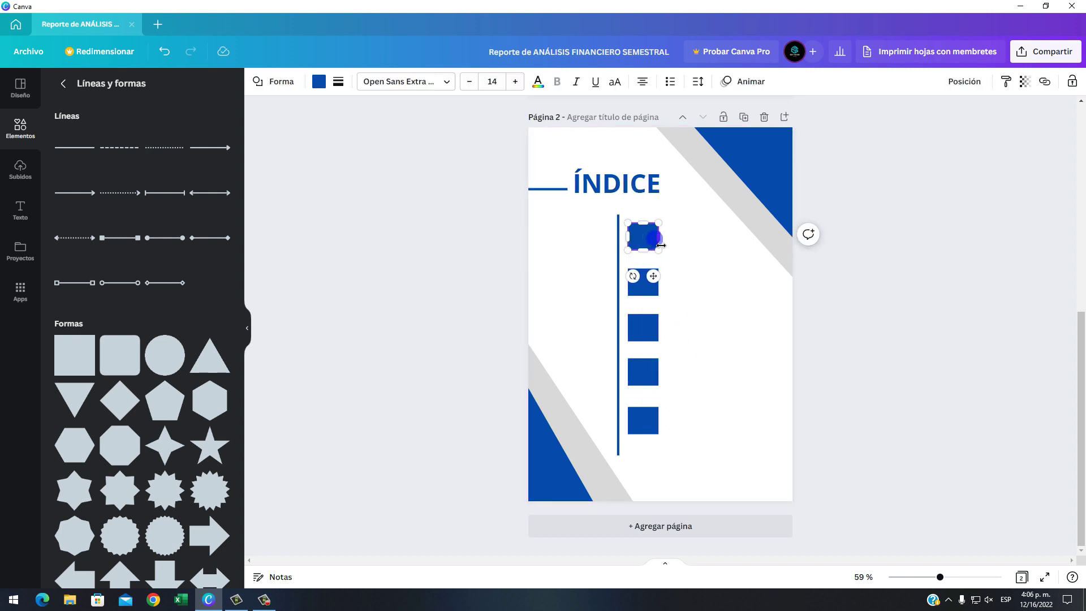
{"action": "left_click", "coordinate": [644, 282]}
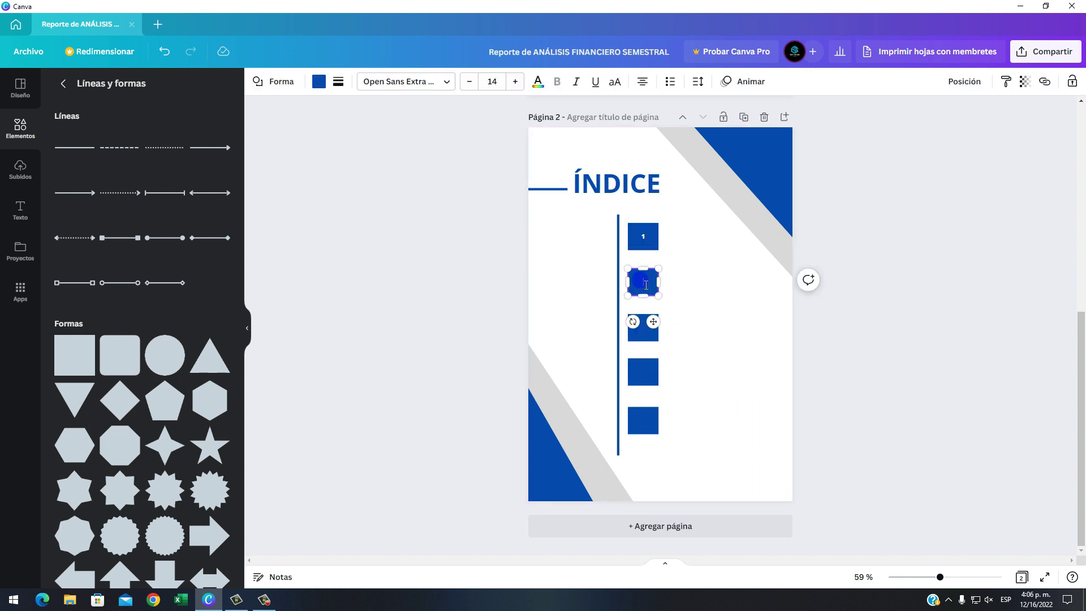
{"action": "left_click", "coordinate": [614, 336]}
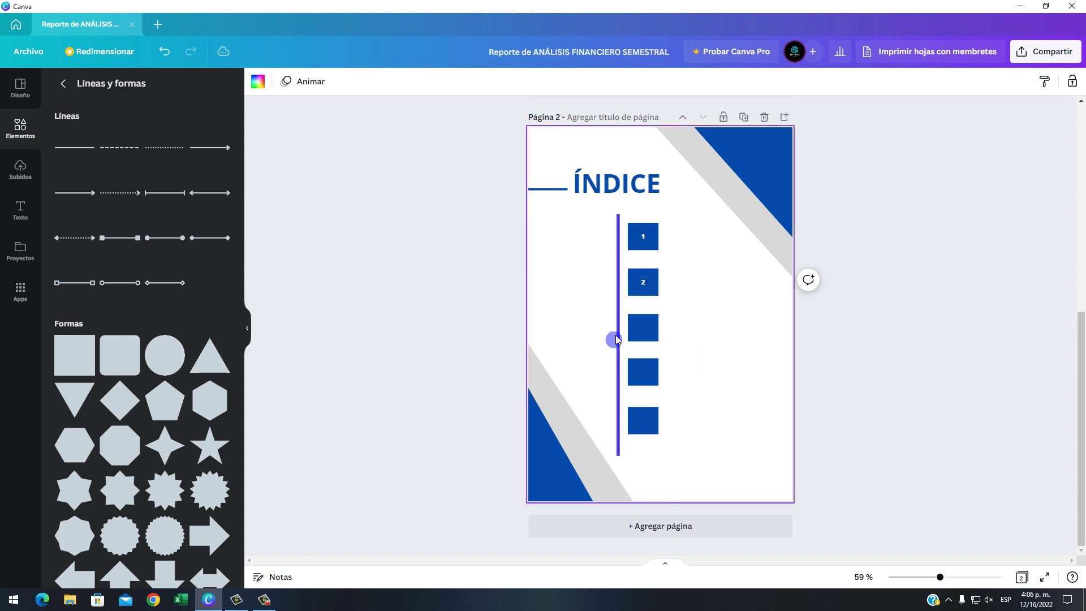
{"action": "left_click", "coordinate": [644, 332]}
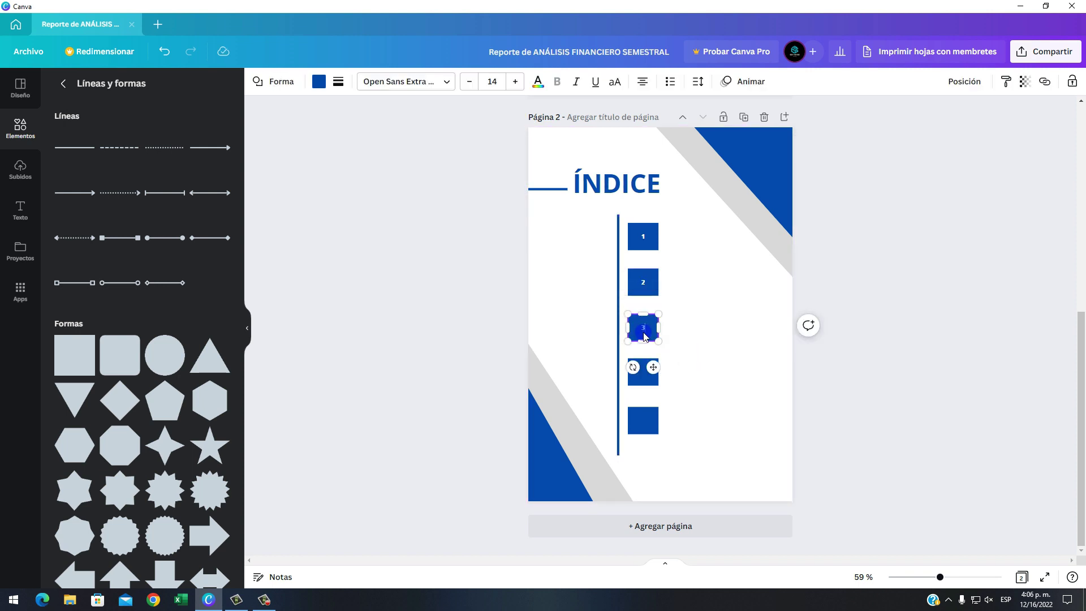
{"action": "left_click", "coordinate": [644, 374]}
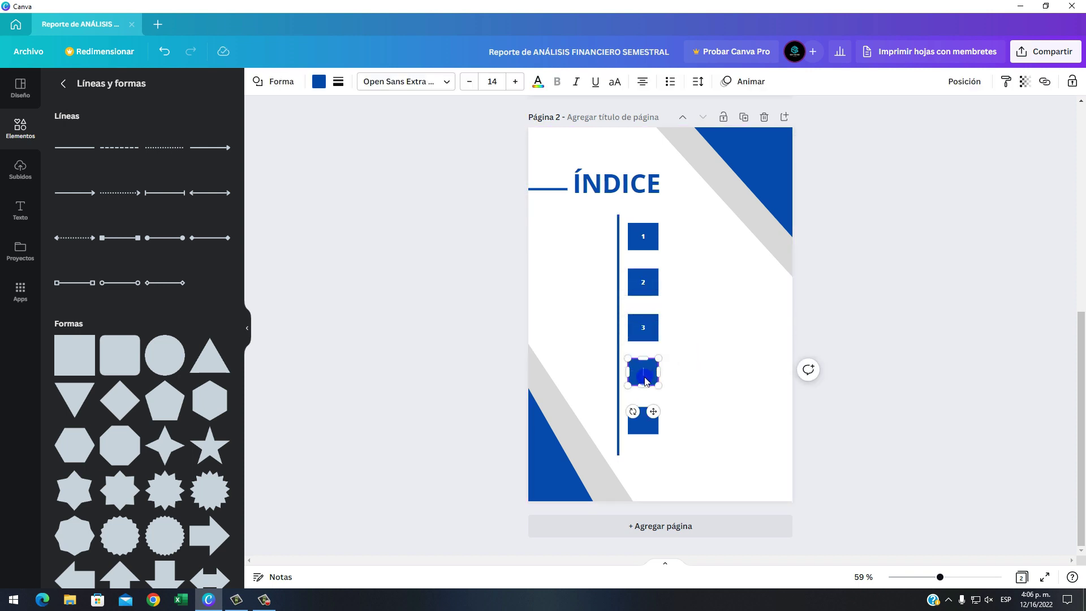
{"action": "double_click", "coordinate": [643, 420]}
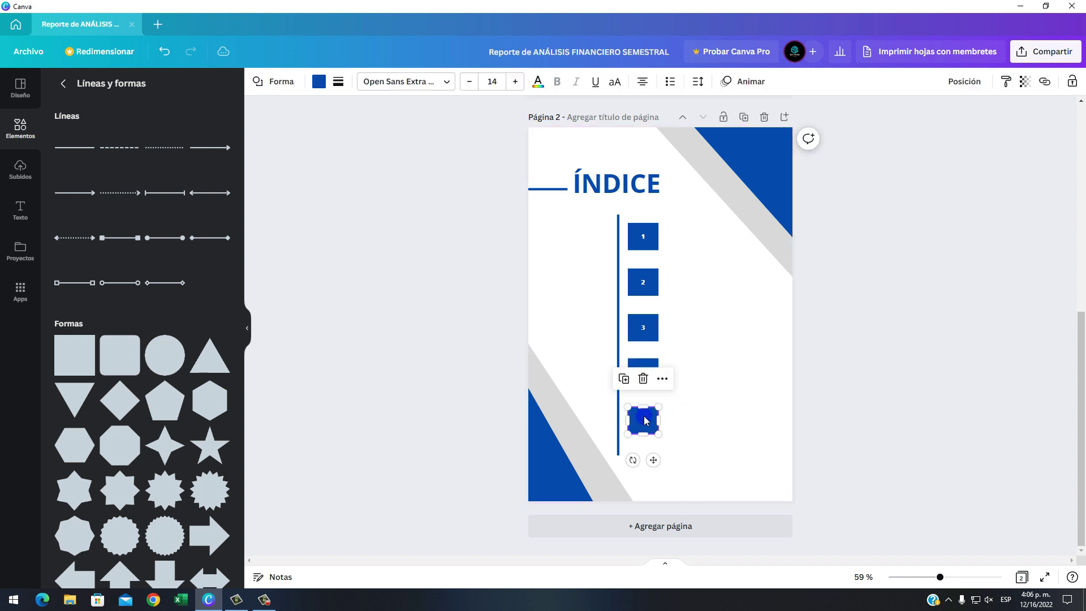
{"action": "left_click", "coordinate": [713, 397]}
Increase the font size of the number 1 in the first block to 36
{"action": "left_click", "coordinate": [650, 237]}
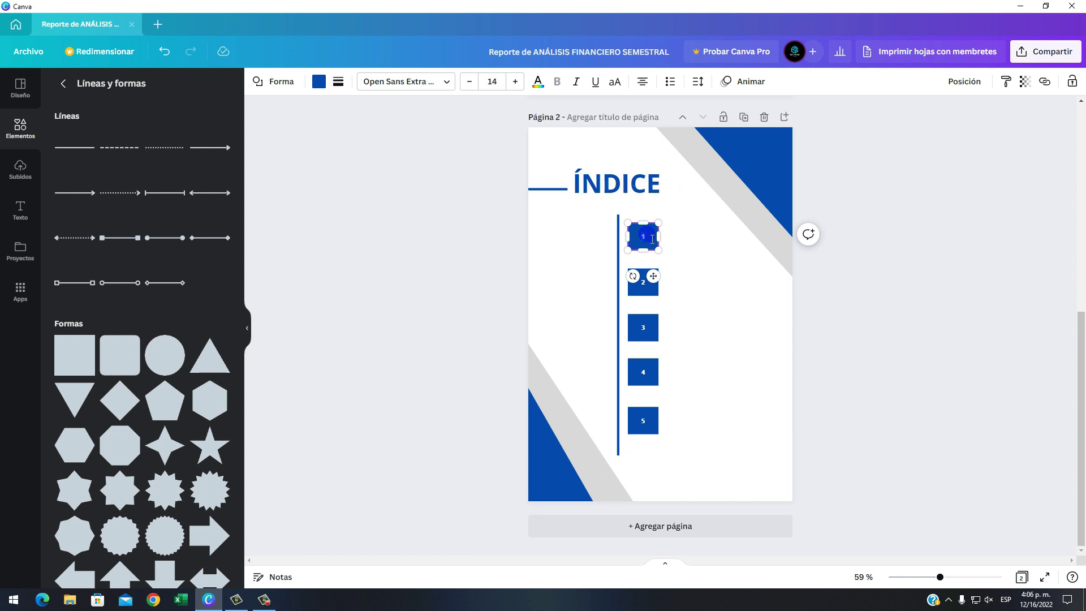
{"action": "left_click", "coordinate": [515, 81]}
{"action": "left_click", "coordinate": [515, 82]}
{"action": "left_click", "coordinate": [516, 81]}
{"action": "left_click", "coordinate": [523, 85]}
{"action": "left_click", "coordinate": [523, 85]}
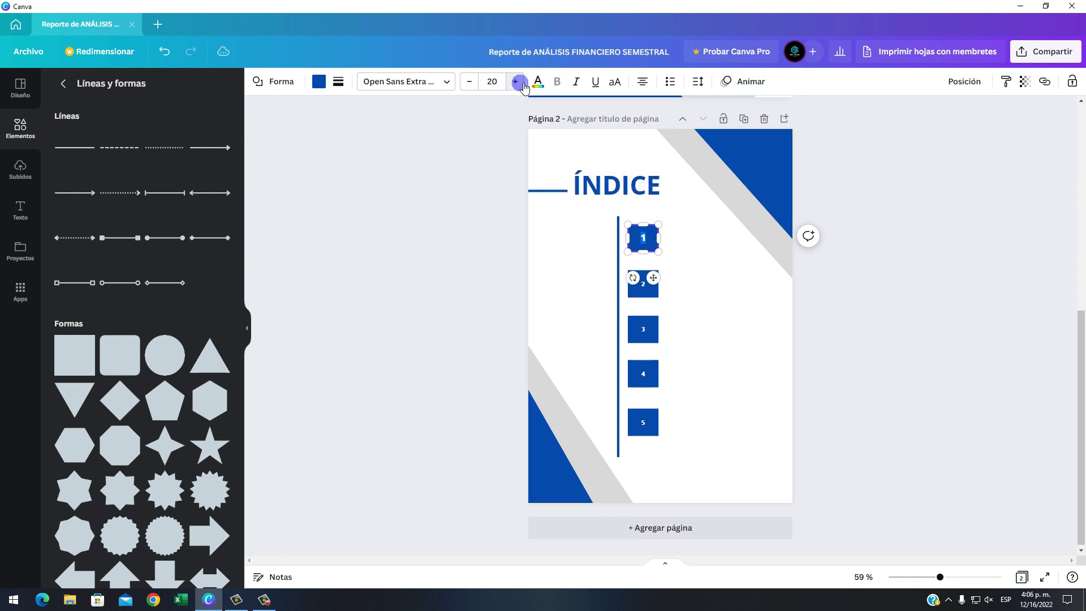
{"action": "left_click", "coordinate": [523, 85]}
{"action": "left_click", "coordinate": [523, 85]}
{"action": "left_click", "coordinate": [523, 85]}
{"action": "left_click", "coordinate": [523, 85]}
{"action": "left_click", "coordinate": [523, 85]}
{"action": "left_click", "coordinate": [523, 85]}
{"action": "left_click", "coordinate": [523, 85]}
{"action": "left_click", "coordinate": [523, 85]}
{"action": "left_click", "coordinate": [523, 85]}
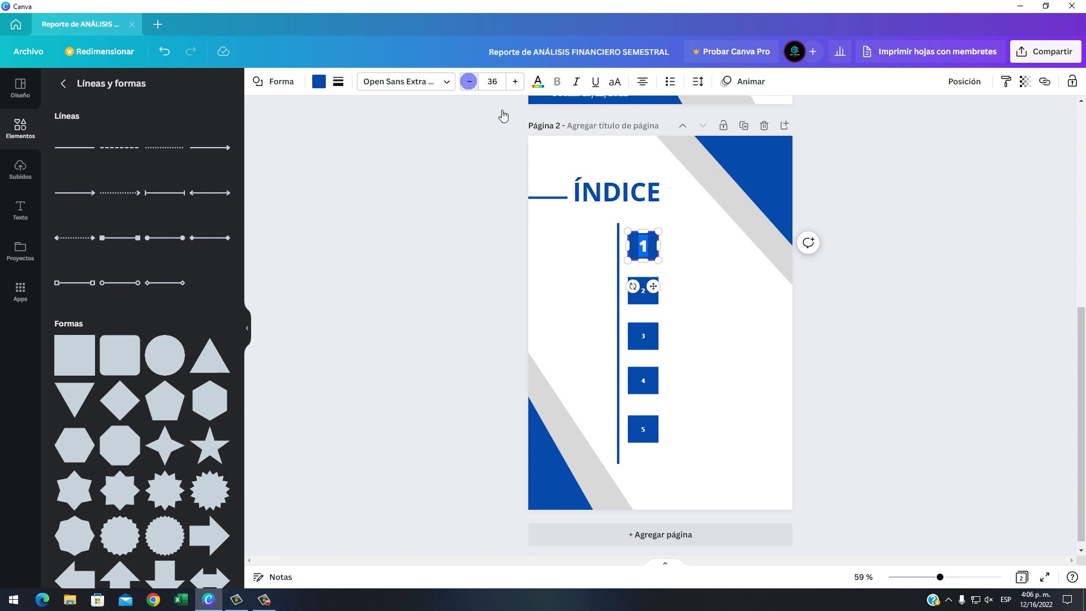
Enlarge the numbers in blocks 2 to 5 together to match the size of the number 1
{"action": "left_click", "coordinate": [643, 290]}
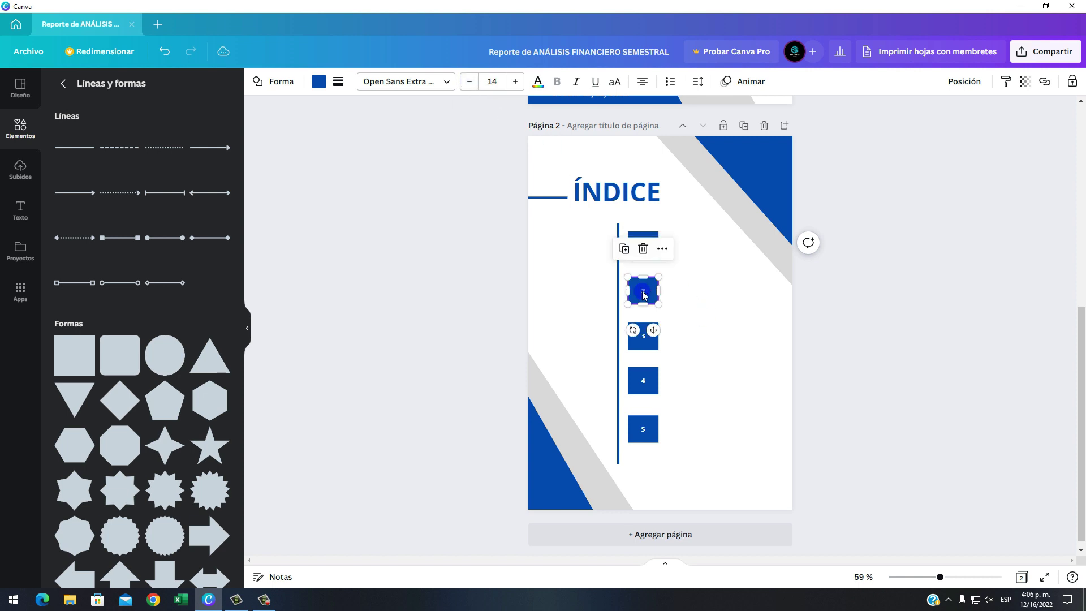
{"action": "left_click", "coordinate": [651, 350], "text": "shift"}
{"action": "left_click", "coordinate": [649, 378], "text": "shift"}
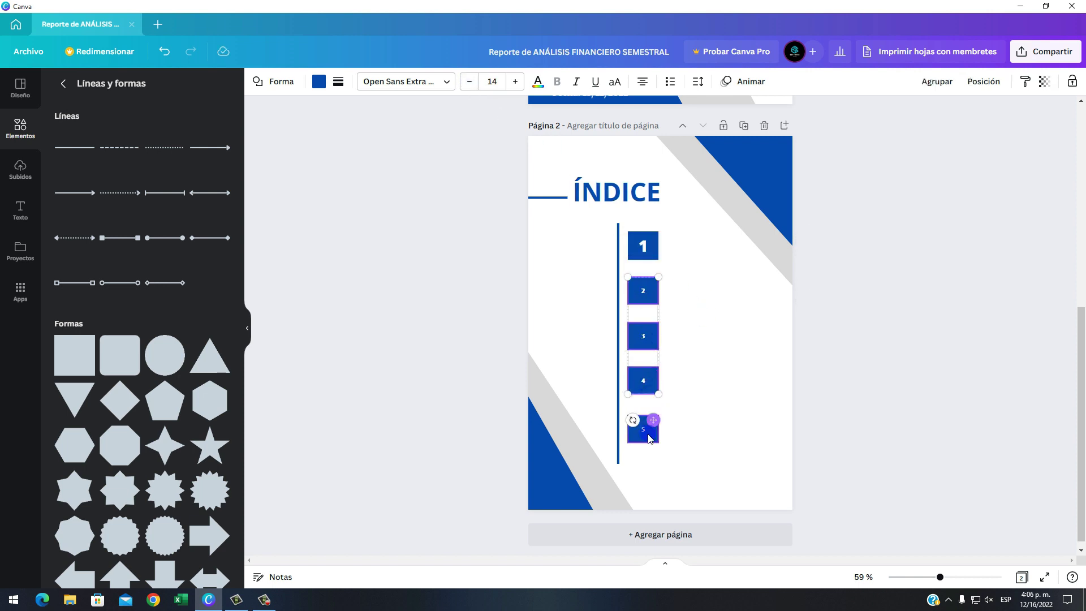
{"action": "left_click", "coordinate": [649, 432], "text": "shift"}
{"action": "left_click", "coordinate": [493, 82]}
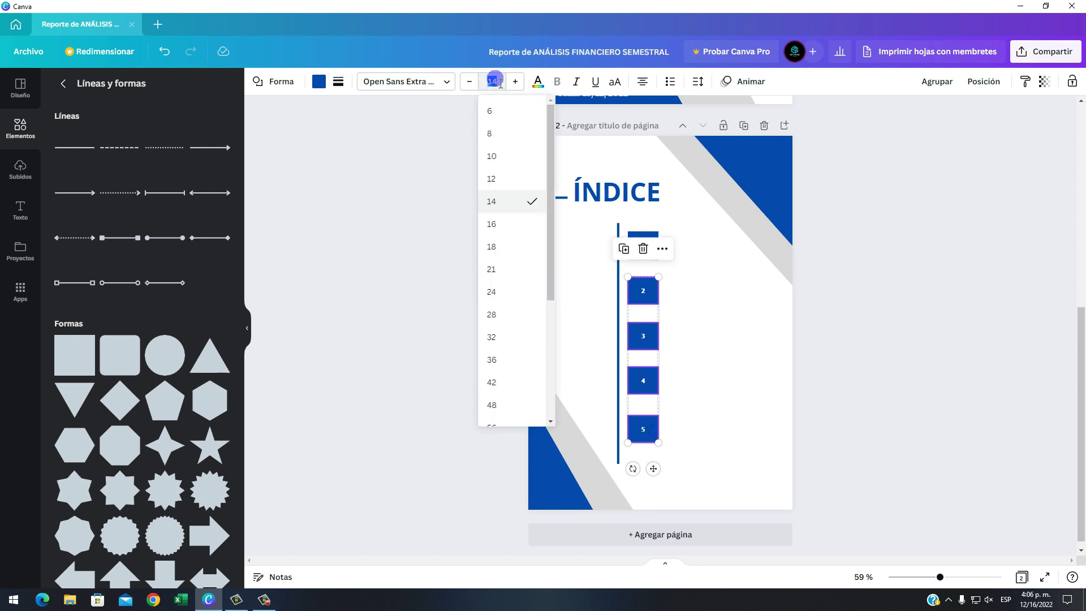
{"action": "left_click", "coordinate": [685, 312]}
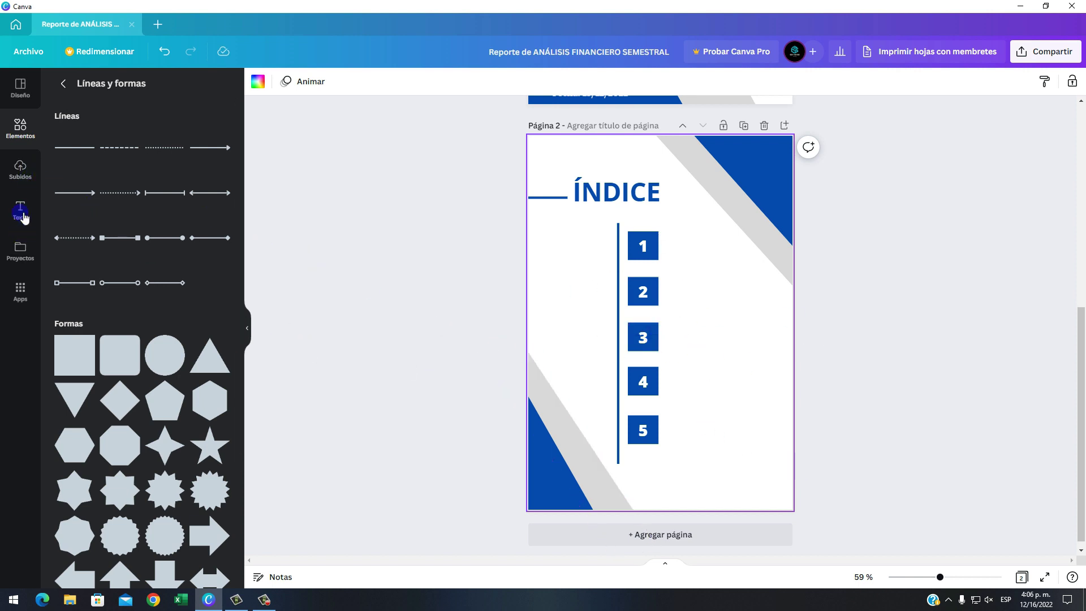
Add a title text box and a subtitle text box to page 2
{"action": "left_click", "coordinate": [21, 210]}
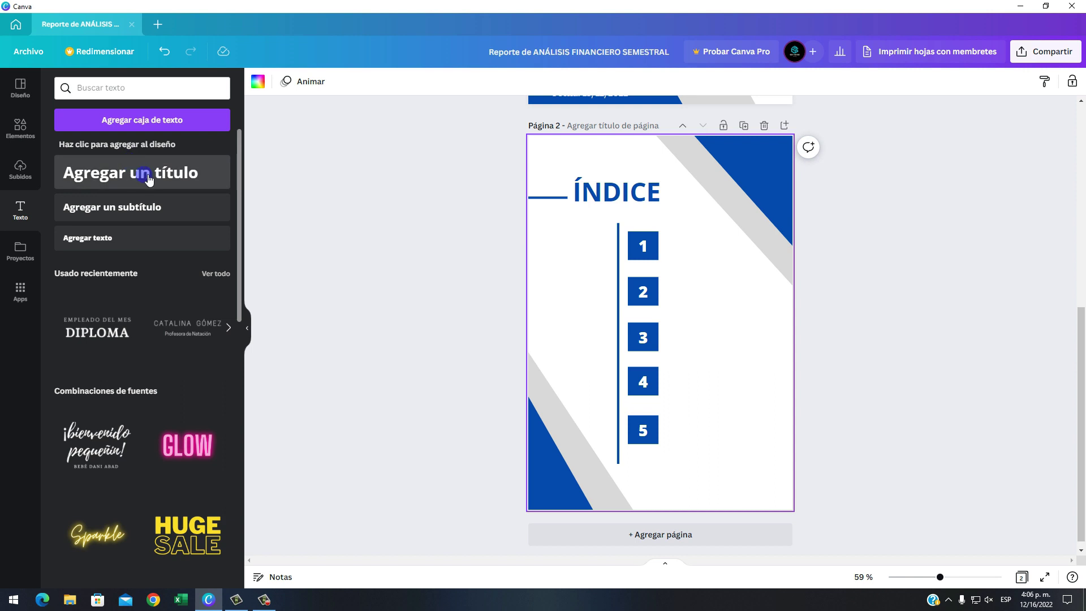
{"action": "left_click", "coordinate": [155, 179]}
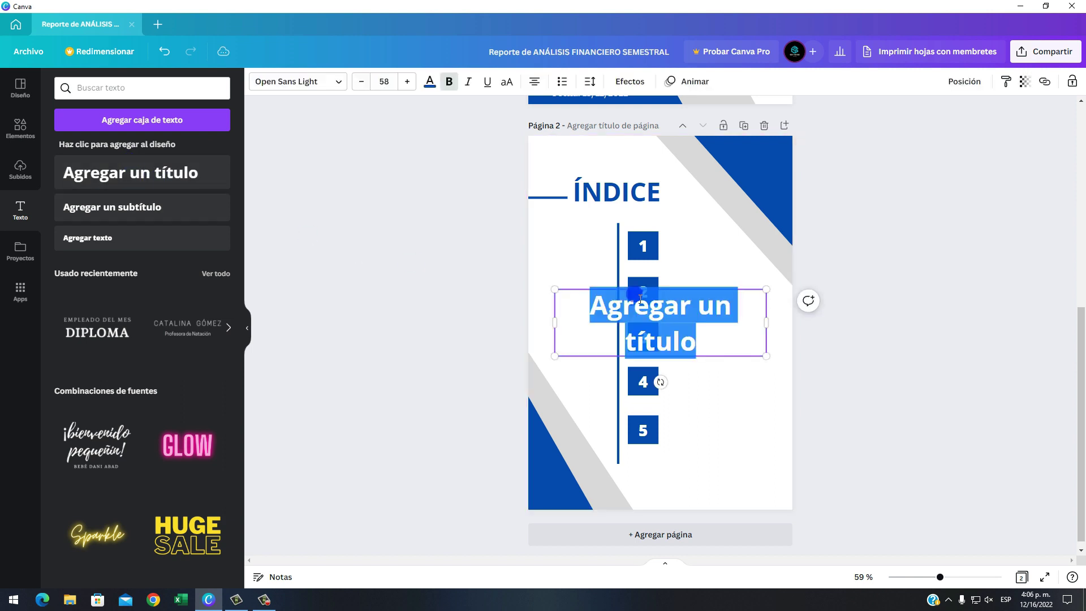
{"action": "left_click", "coordinate": [125, 209]}
Shift the new title box to the right and replace its text with "Título principal"
{"action": "left_click_drag", "start_coordinate": [701, 323], "coordinate": [745, 327]}
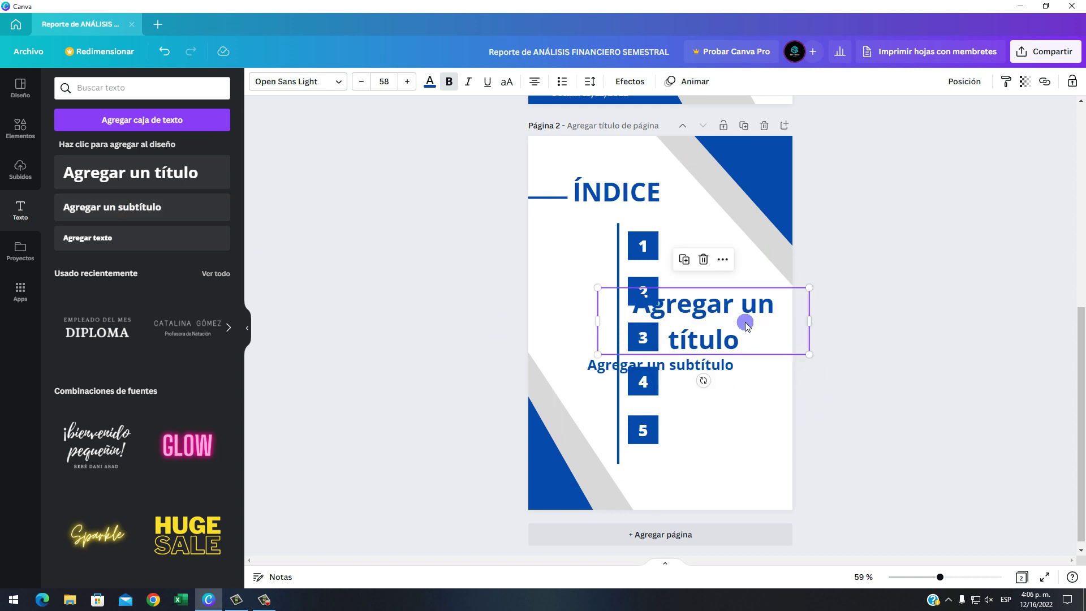
{"action": "double_click", "coordinate": [746, 327]}
{"action": "type", "text": "t"}
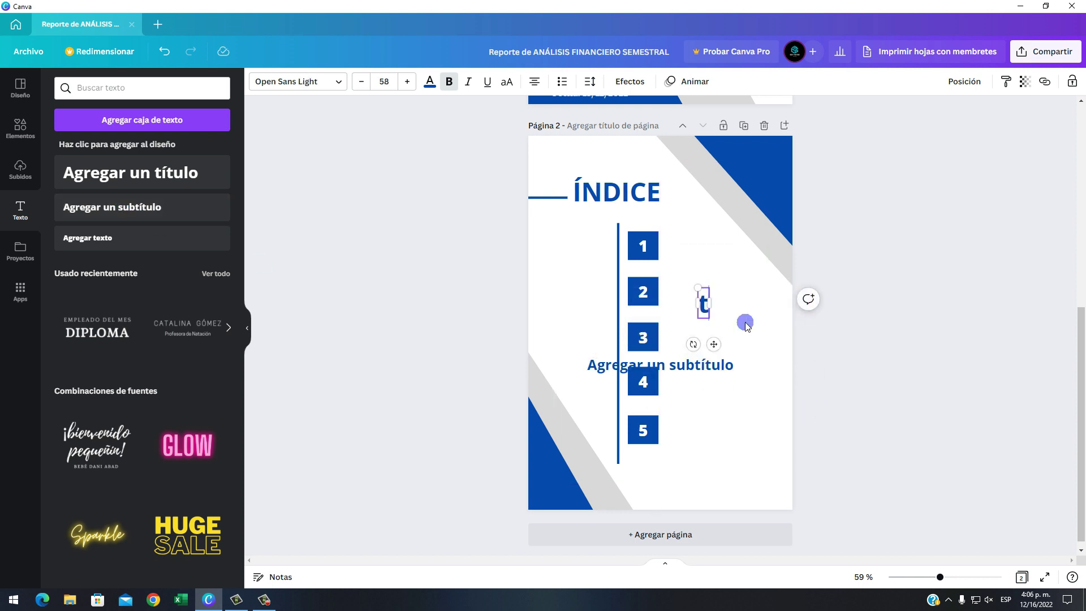
{"action": "type", "text": "ít"}
{"action": "key", "text": "BackSpace"}
{"action": "key", "text": "BackSpace"}
{"action": "type", "text": "itu"}
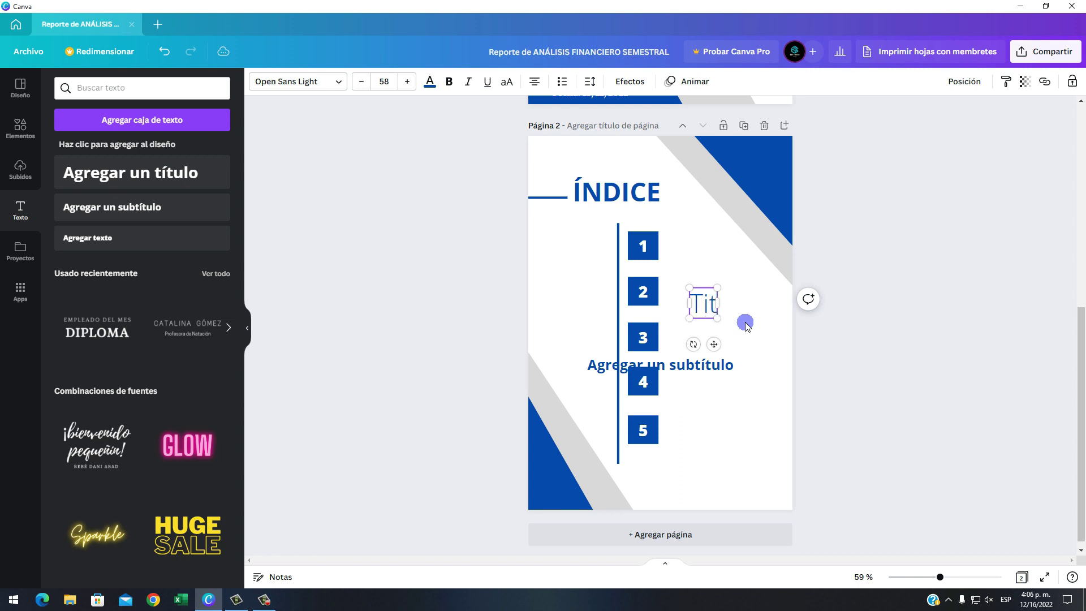
{"action": "key", "text": "BackSpace"}
{"action": "key", "text": "BackSpace"}
{"action": "type", "text": "ítulo princi"}
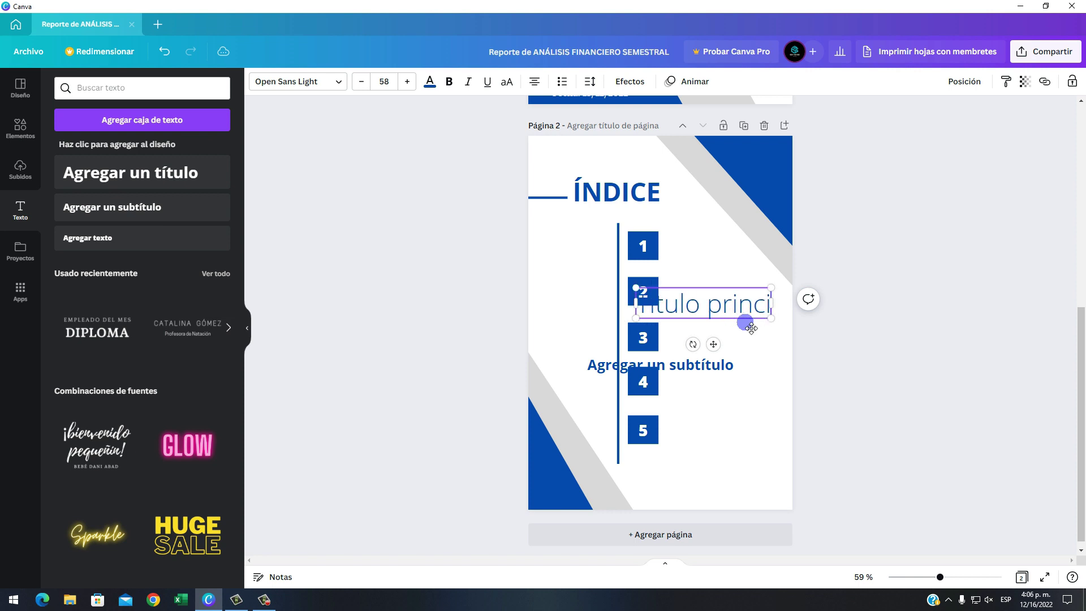
{"action": "type", "text": "pal"}
Recolour the "Título principal" text black and make it bold
{"action": "left_click", "coordinate": [746, 307]}
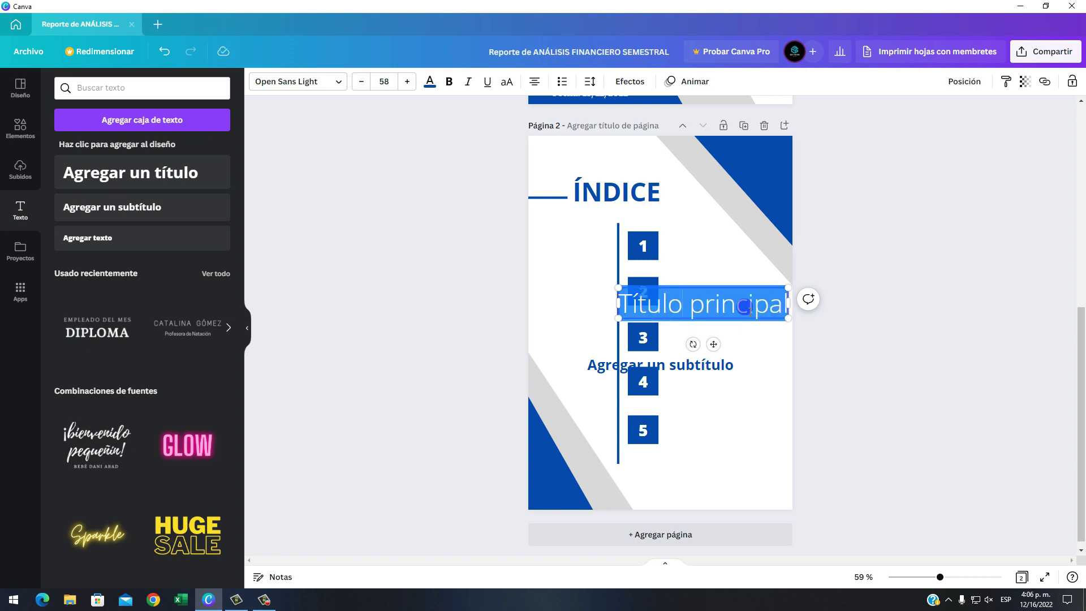
{"action": "left_click", "coordinate": [430, 82]}
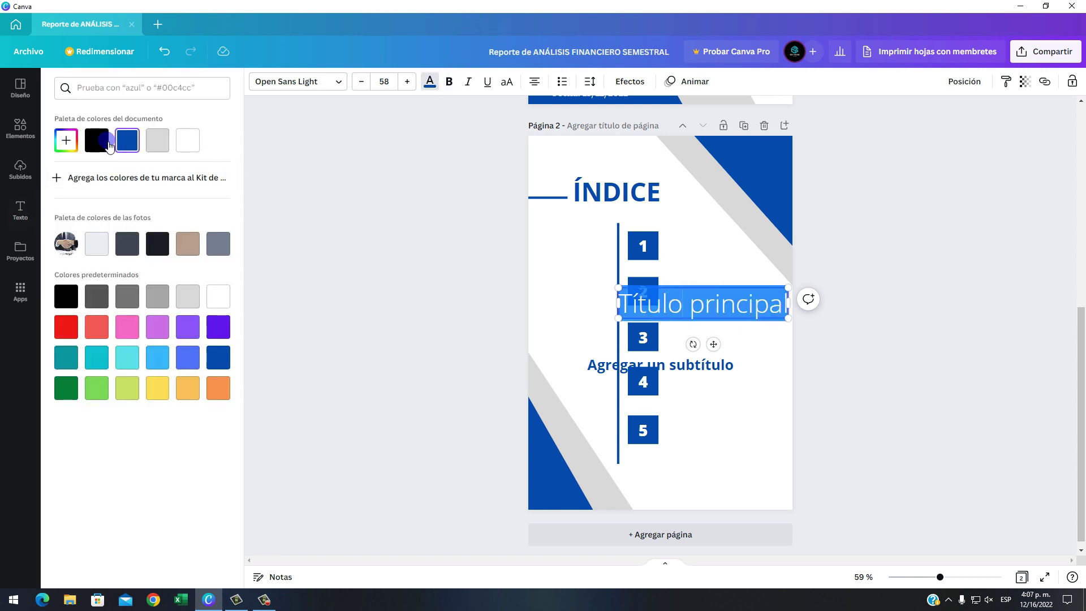
{"action": "left_click", "coordinate": [449, 82]}
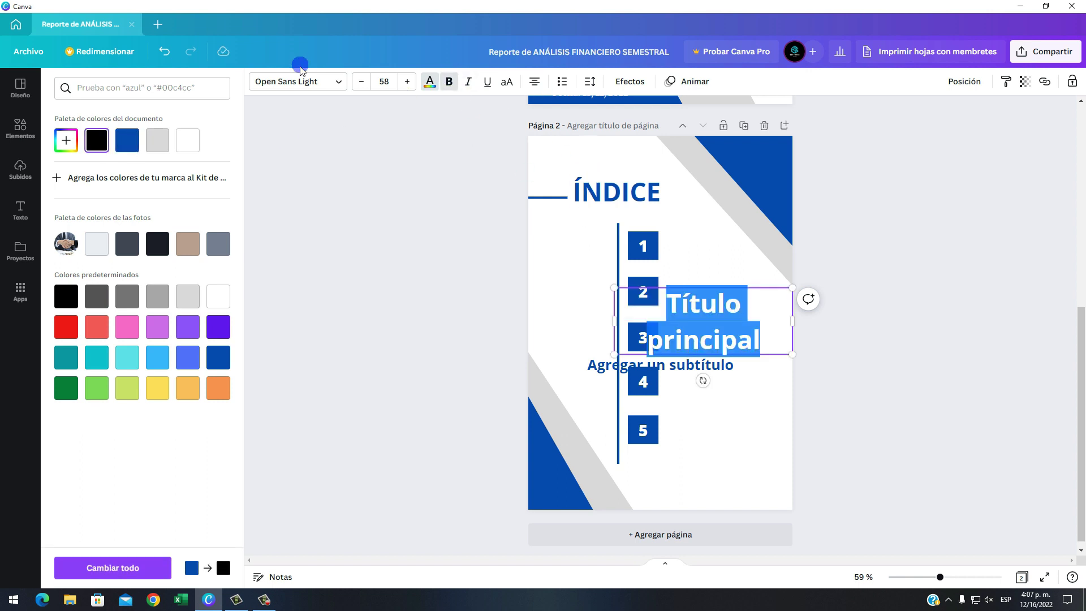
Set the "Título principal" text to size 16 and place it beside block 1
{"action": "left_click", "coordinate": [367, 87]}
{"action": "left_click", "coordinate": [386, 82]}
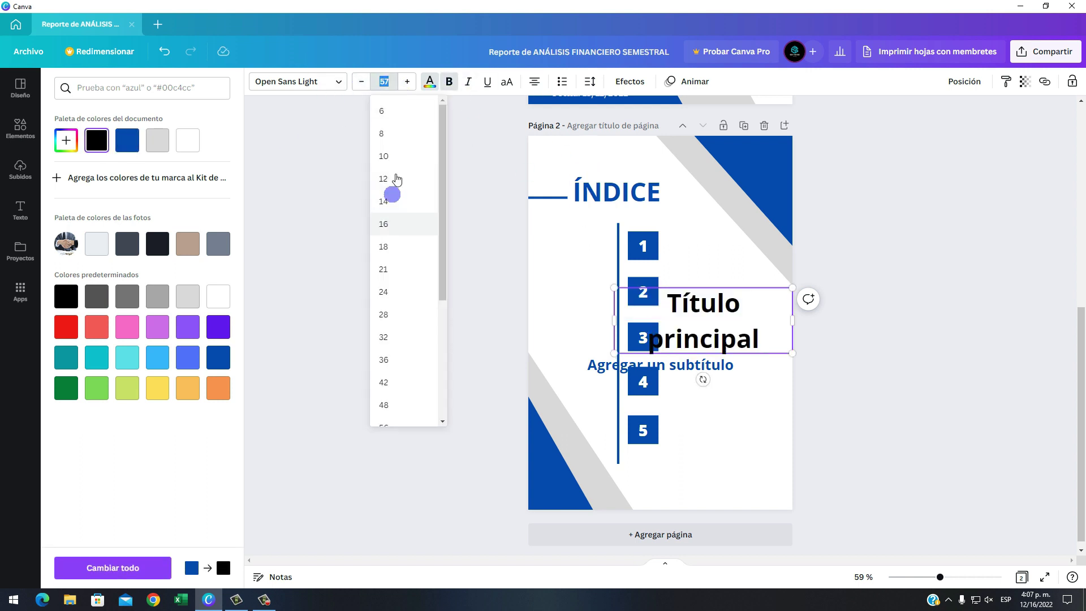
{"action": "left_click", "coordinate": [401, 157]}
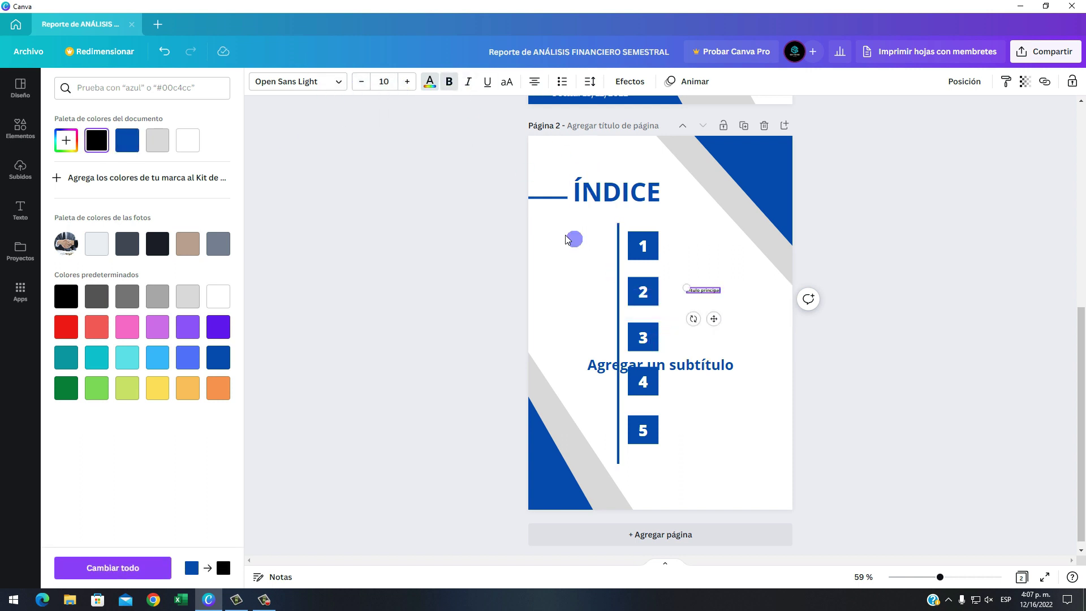
{"action": "left_click", "coordinate": [407, 81]}
{"action": "left_click", "coordinate": [407, 81]}
{"action": "left_click", "coordinate": [407, 82]}
{"action": "left_click", "coordinate": [408, 81]}
{"action": "left_click", "coordinate": [407, 81]}
{"action": "left_click", "coordinate": [407, 81]}
{"action": "left_click", "coordinate": [726, 286]}
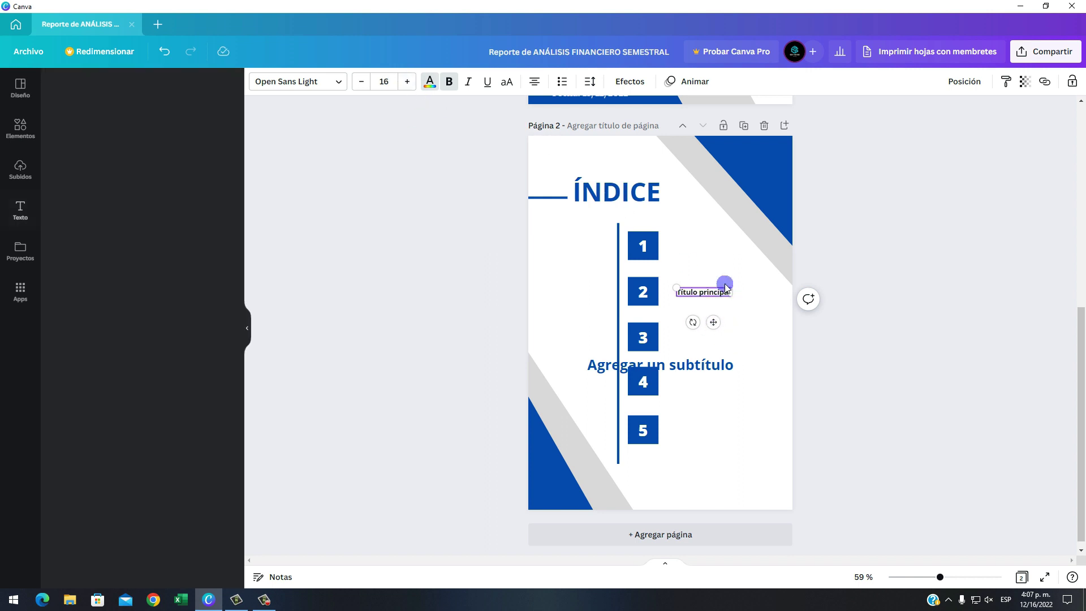
{"action": "left_click_drag", "start_coordinate": [710, 291], "coordinate": [698, 246]}
Replace the subtitle text with "Breve descripción aquí", correcting the missing accents
{"action": "left_click", "coordinate": [695, 360]}
{"action": "left_click", "coordinate": [703, 365]}
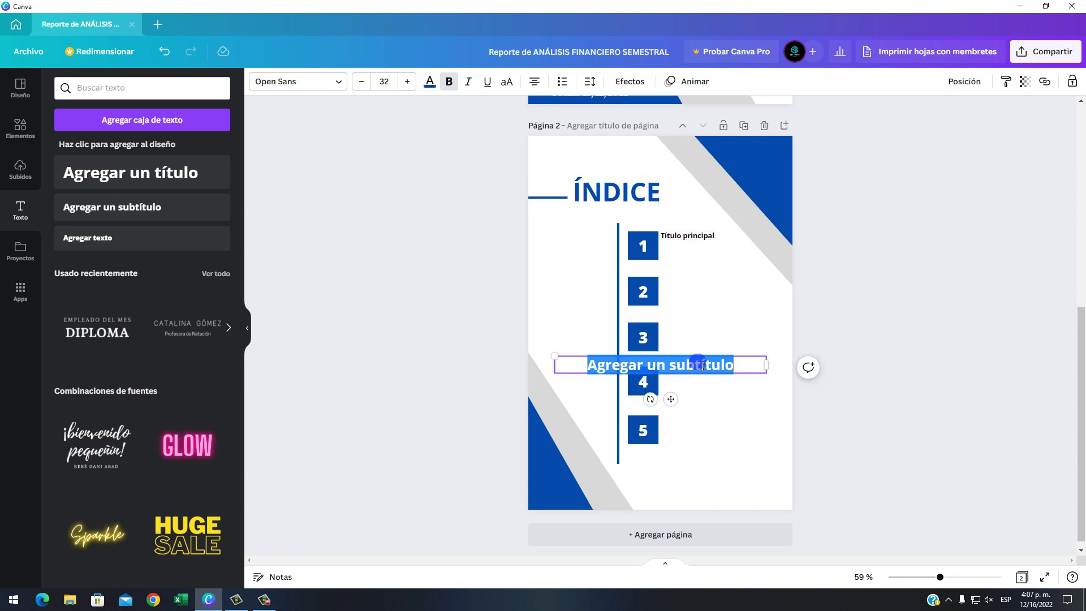
{"action": "type", "text": "Br"}
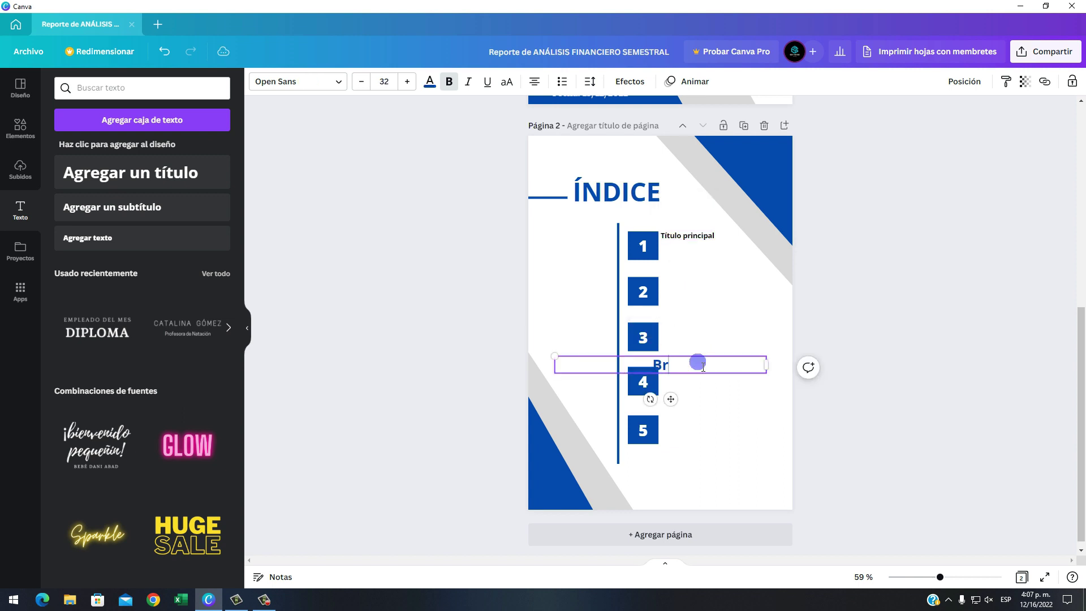
{"action": "type", "text": "eve descripcion"}
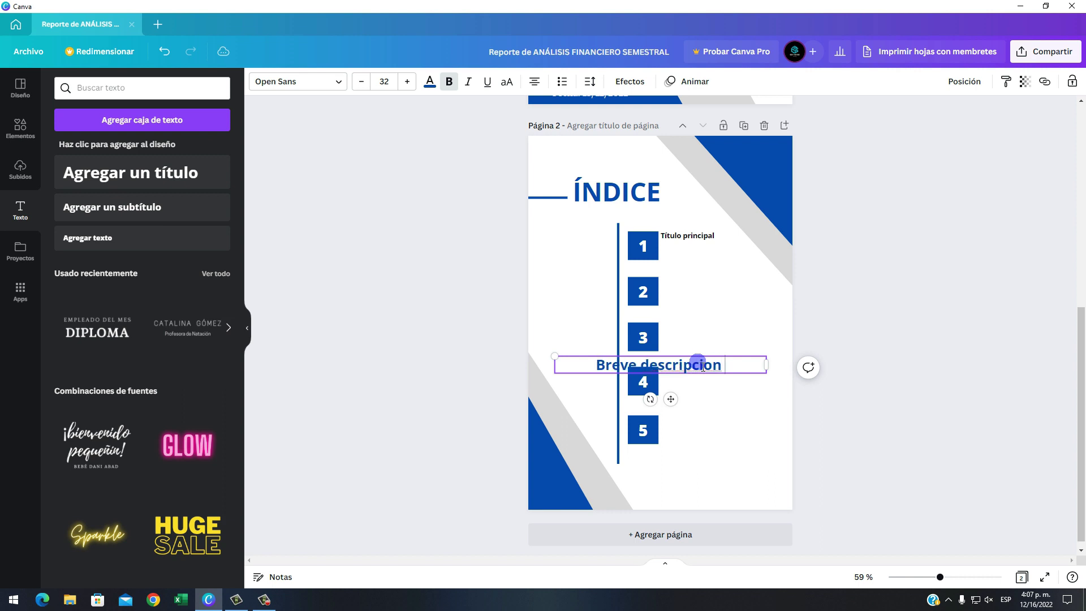
{"action": "type", "text": " aqui"}
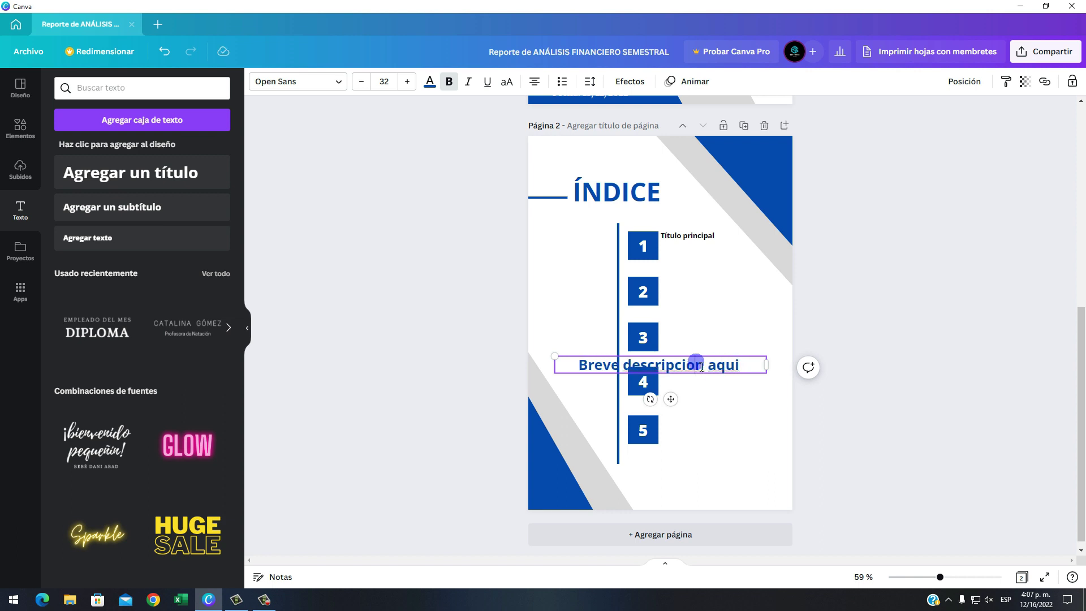
{"action": "right_click", "coordinate": [702, 366]}
{"action": "left_click", "coordinate": [720, 391]}
{"action": "right_click", "coordinate": [734, 373]}
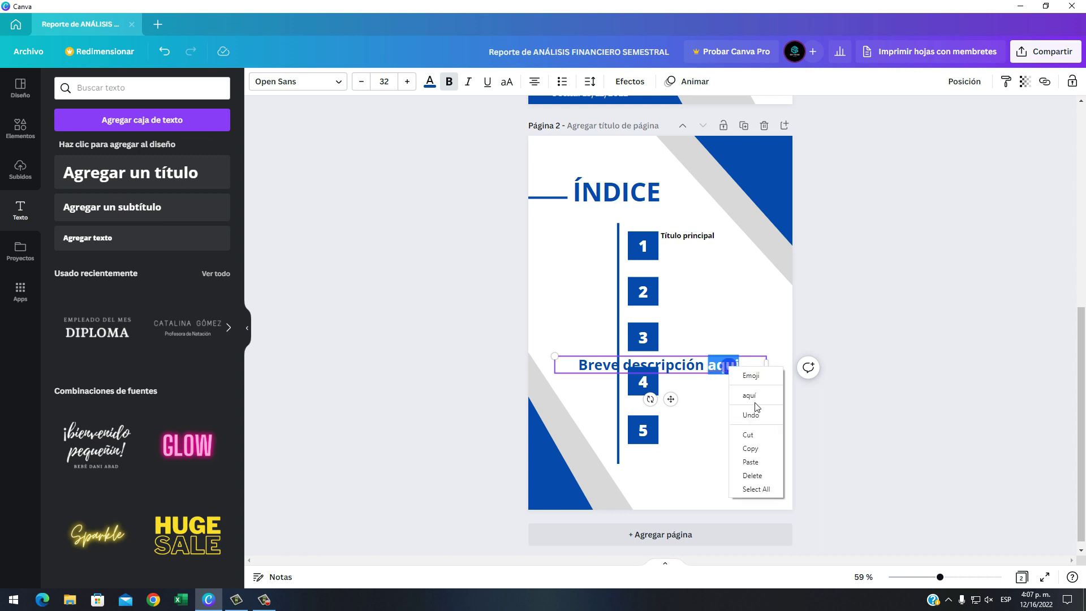
{"action": "left_click", "coordinate": [756, 395]}
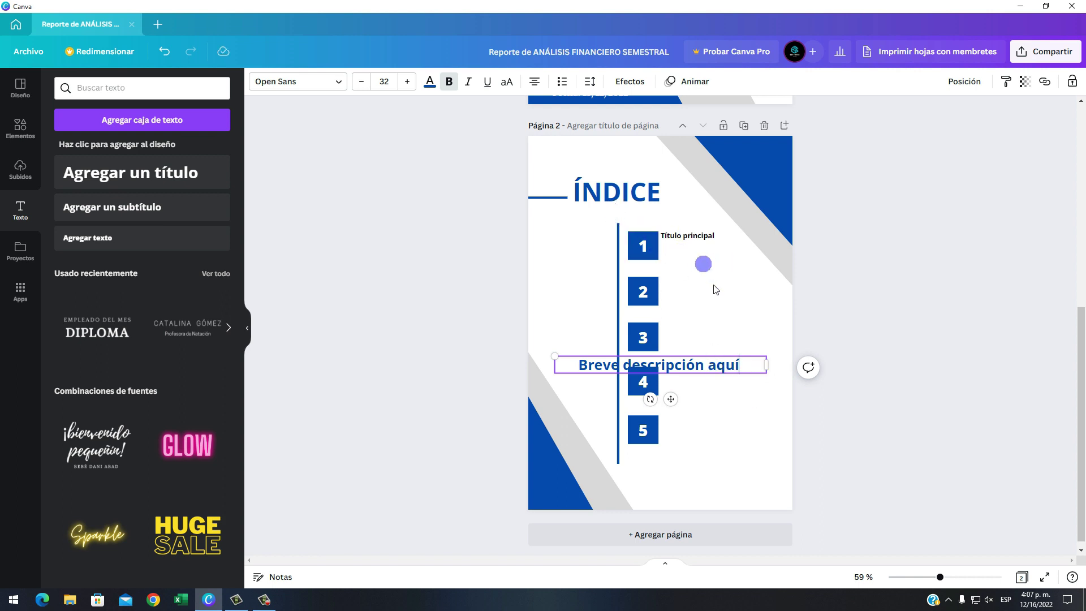
Recolour the "Breve descripción aquí" text black, remove its bold and make it italic
{"action": "triple_click", "coordinate": [591, 372]}
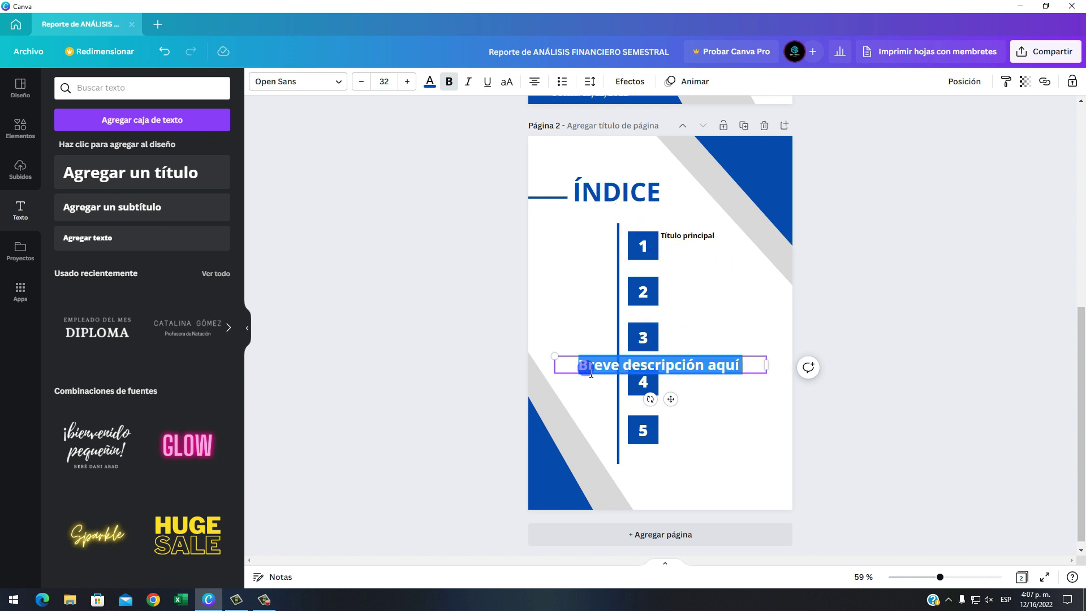
{"action": "left_click", "coordinate": [431, 84]}
{"action": "left_click", "coordinate": [102, 147]}
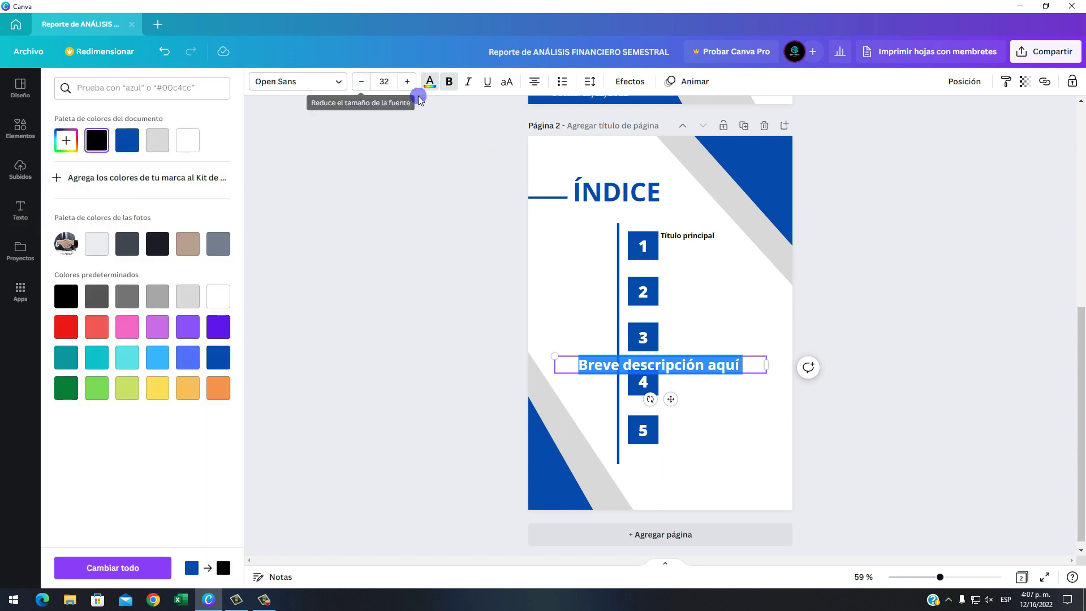
{"action": "left_click", "coordinate": [449, 81]}
{"action": "left_click", "coordinate": [491, 92]}
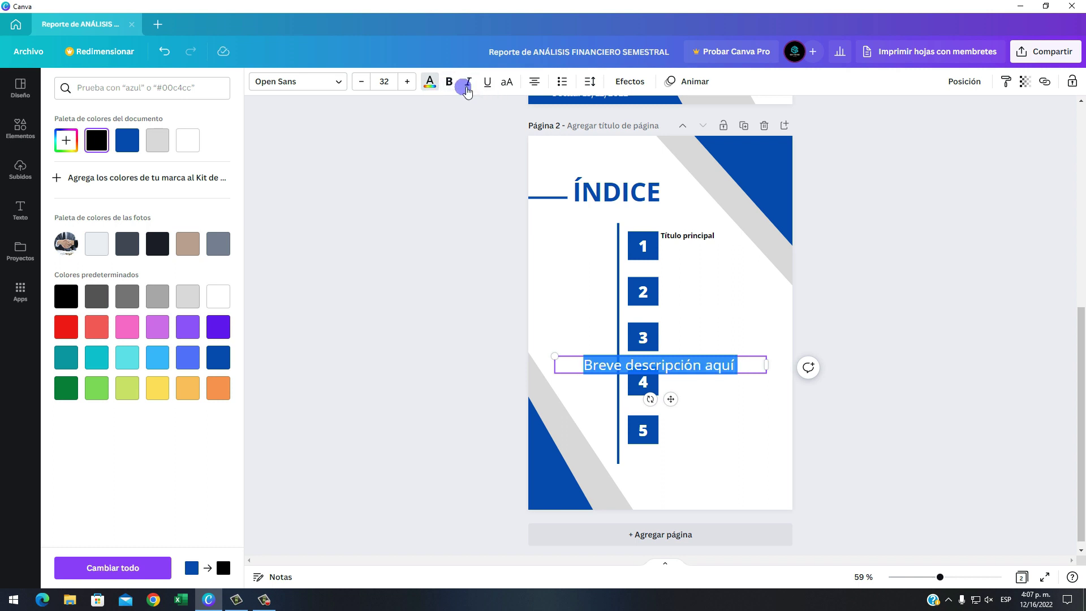
{"action": "left_click", "coordinate": [470, 82]}
{"action": "left_click", "coordinate": [596, 368]}
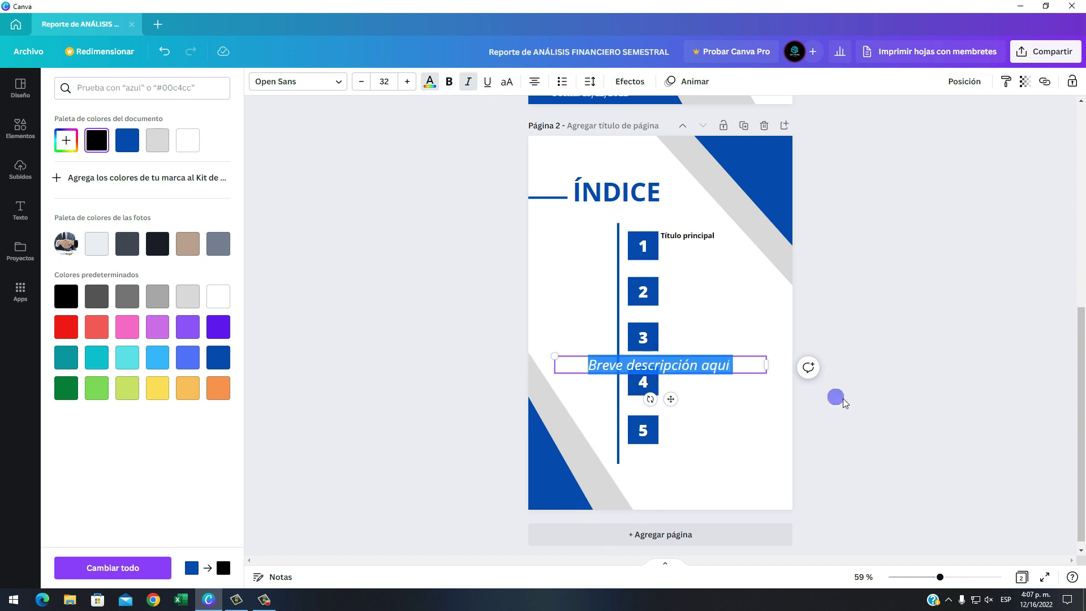
Narrow the description text box and align its text to the left
{"action": "left_click_drag", "start_coordinate": [777, 373], "coordinate": [695, 375]}
{"action": "left_click", "coordinate": [583, 157]}
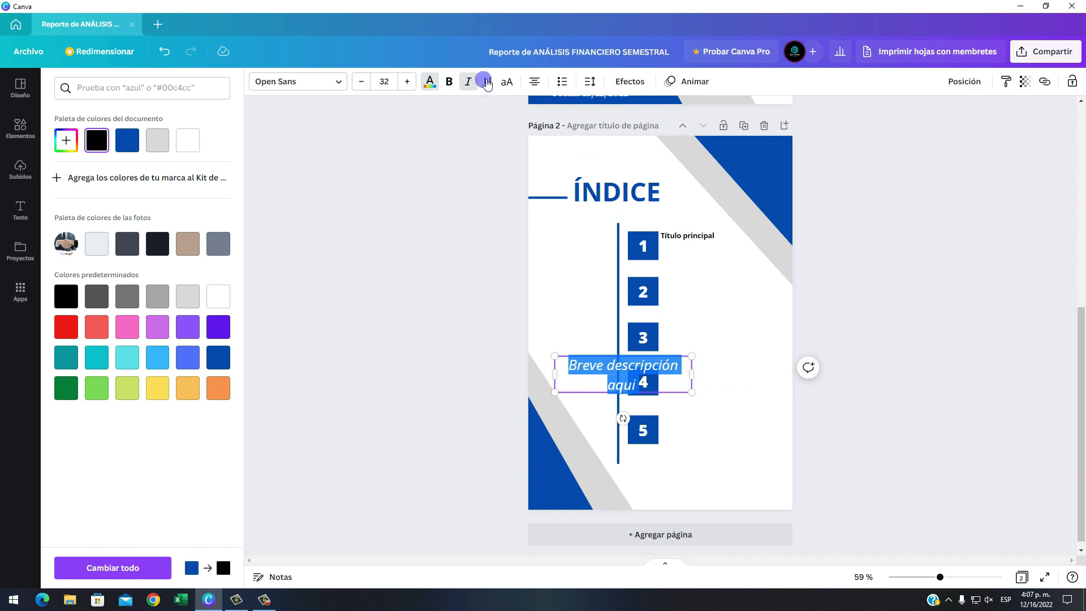
{"action": "left_click", "coordinate": [506, 81]}
{"action": "left_click", "coordinate": [507, 82]}
{"action": "left_click", "coordinate": [535, 83]}
Reduce the description text to size 19
{"action": "left_click", "coordinate": [390, 113]}
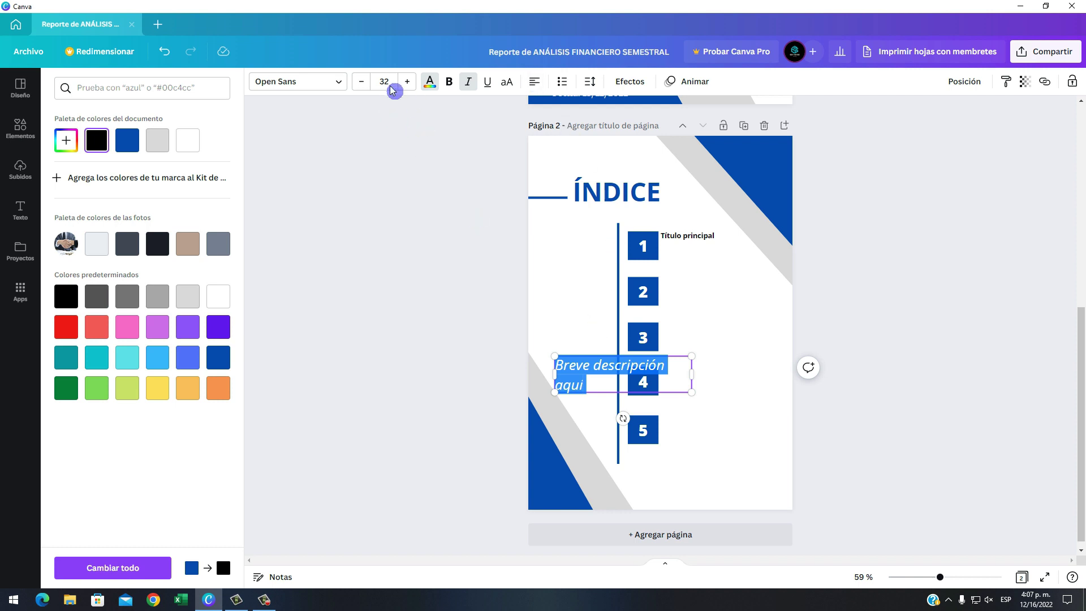
{"action": "left_click", "coordinate": [361, 81]}
{"action": "left_click", "coordinate": [361, 81]}
{"action": "left_click", "coordinate": [361, 81]}
{"action": "left_click", "coordinate": [361, 81]}
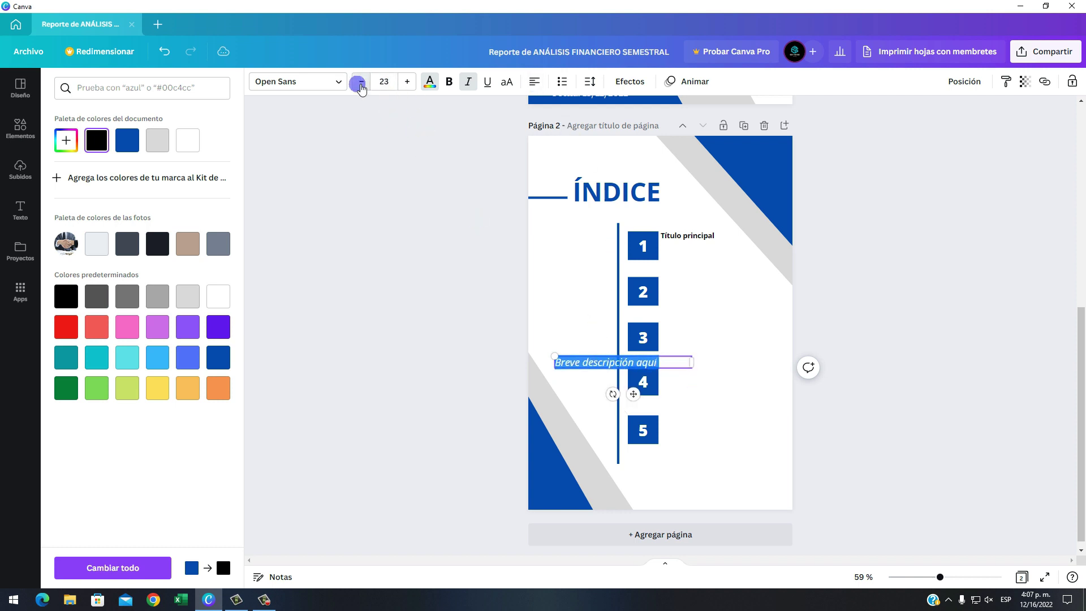
{"action": "left_click", "coordinate": [361, 81]}
{"action": "left_click", "coordinate": [361, 81]}
{"action": "left_click", "coordinate": [361, 81]}
{"action": "left_click", "coordinate": [361, 81]}
{"action": "left_click", "coordinate": [655, 354]}
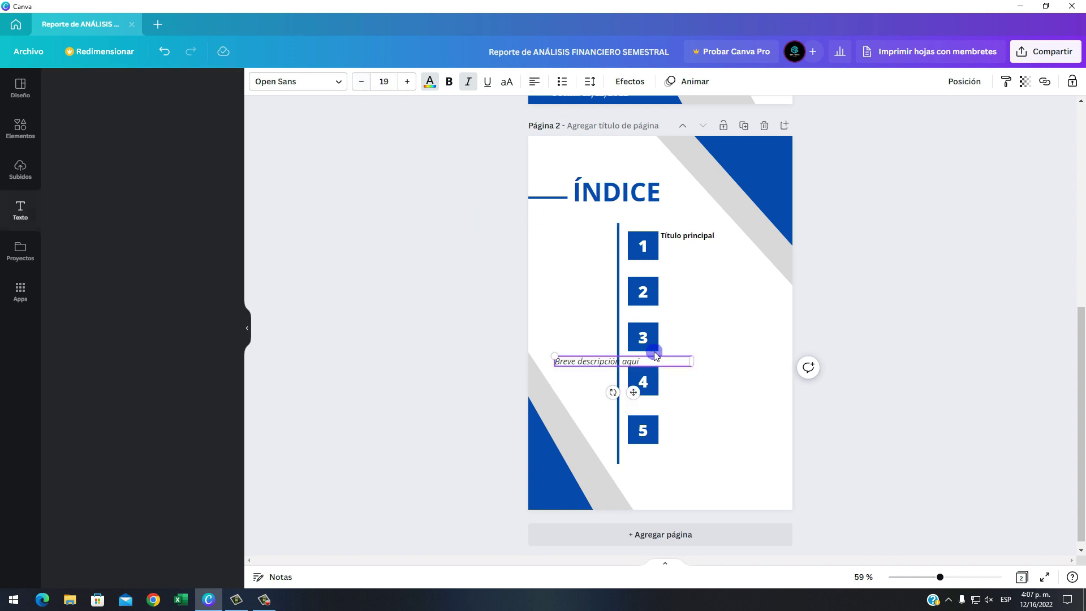
{"action": "left_click", "coordinate": [659, 357]}
{"action": "left_click", "coordinate": [723, 341]}
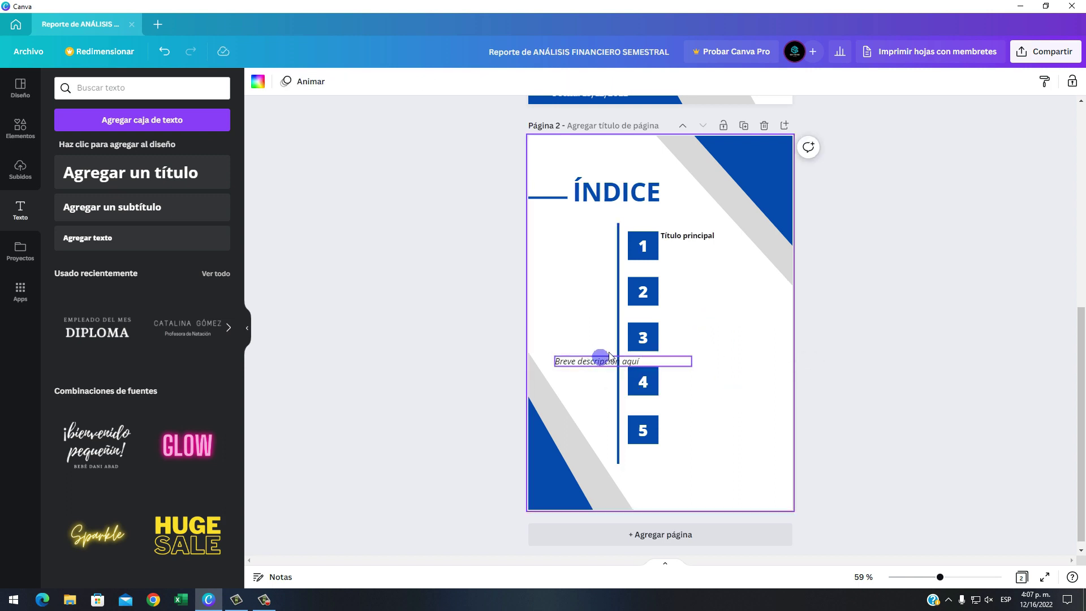
Move the description under "Título principal" beside block 1 and narrow its box so the text wraps onto two lines
{"action": "left_click_drag", "start_coordinate": [599, 357], "coordinate": [704, 245]}
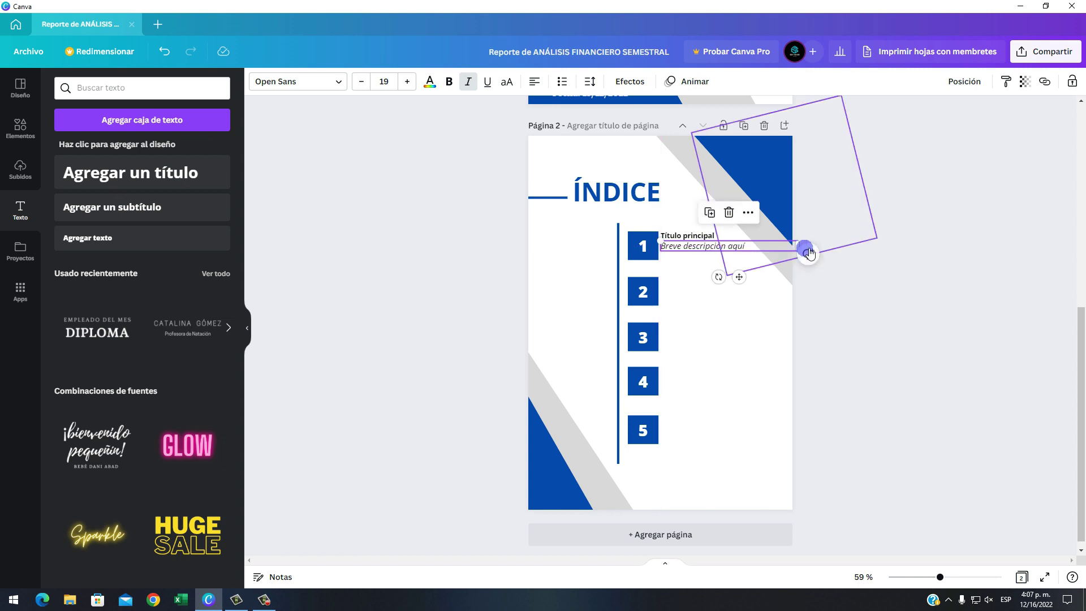
{"action": "left_click", "coordinate": [747, 281]}
{"action": "left_click", "coordinate": [729, 249]}
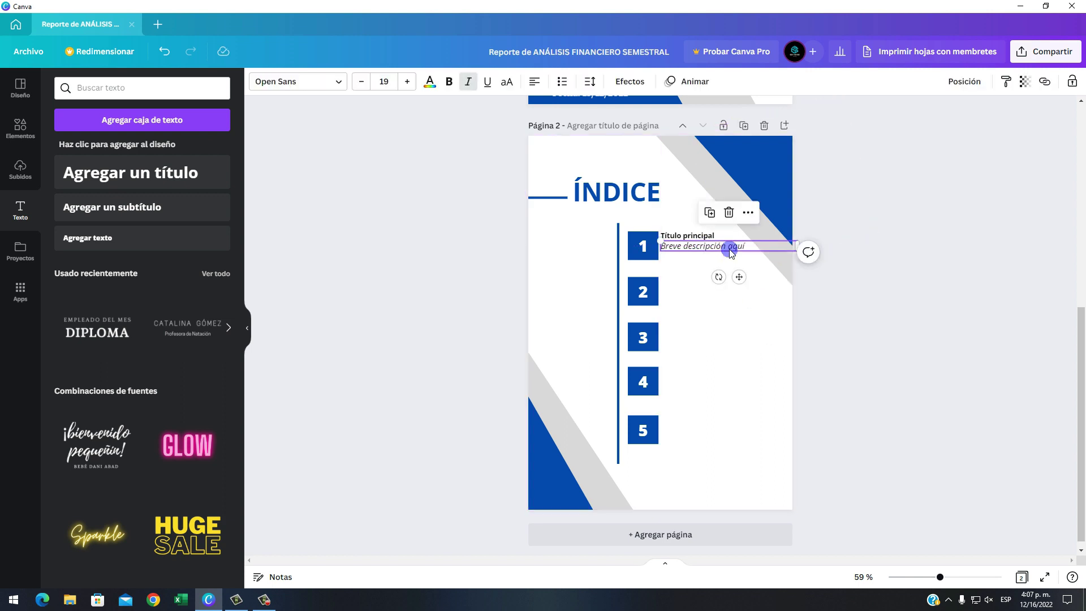
{"action": "left_click_drag", "start_coordinate": [698, 253], "coordinate": [732, 258]}
{"action": "left_click", "coordinate": [686, 303]}
{"action": "left_click", "coordinate": [691, 277]}
Tighten the description's line spacing to 1.17
{"action": "double_click", "coordinate": [696, 248]}
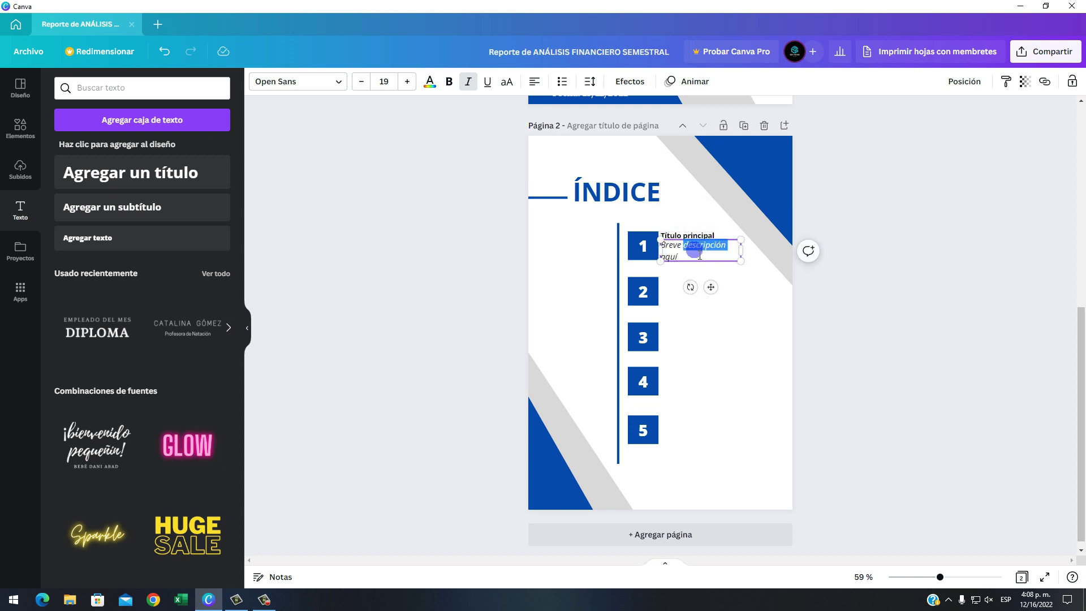
{"action": "left_click", "coordinate": [601, 90]}
{"action": "left_click_drag", "start_coordinate": [703, 164], "coordinate": [654, 167]}
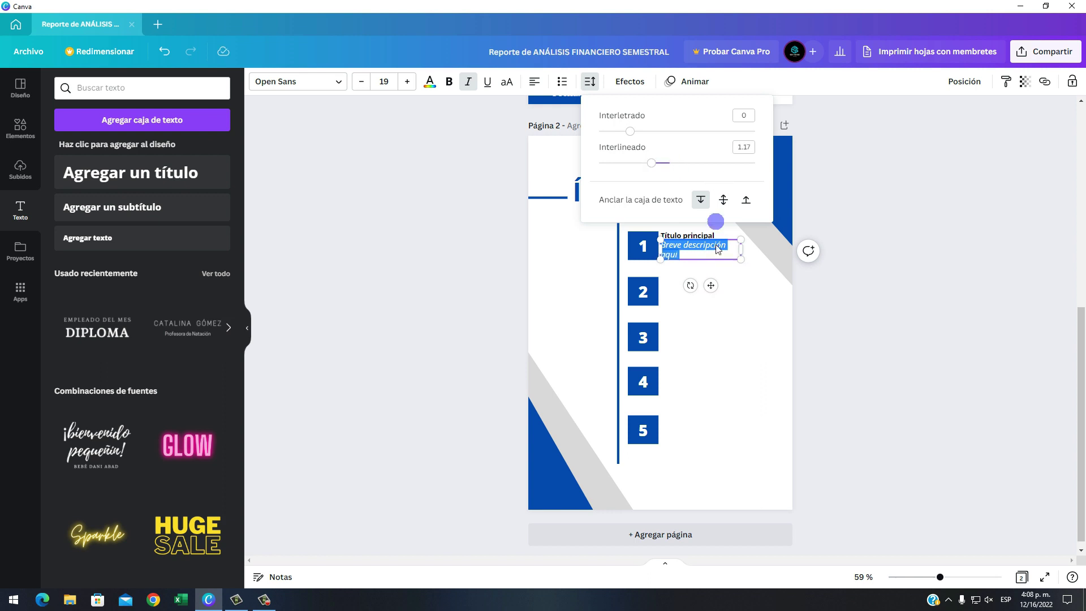
{"action": "left_click", "coordinate": [734, 375]}
Duplicate block 1's title and description pair four times, placing one copy beside each of blocks 2 to 5
{"action": "left_click", "coordinate": [700, 235]}
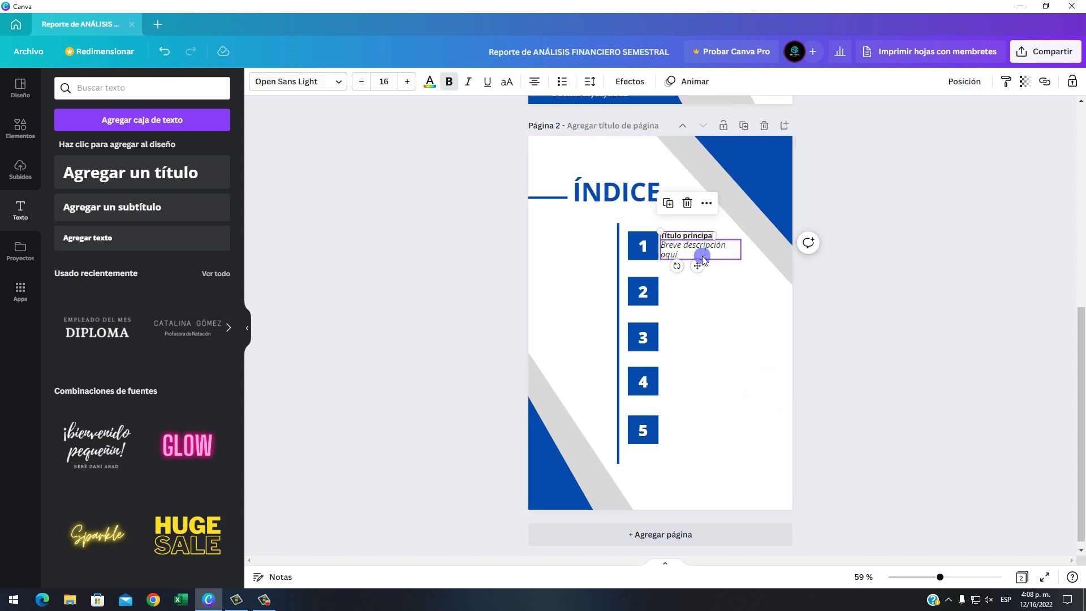
{"action": "left_click", "coordinate": [702, 259], "text": "shift"}
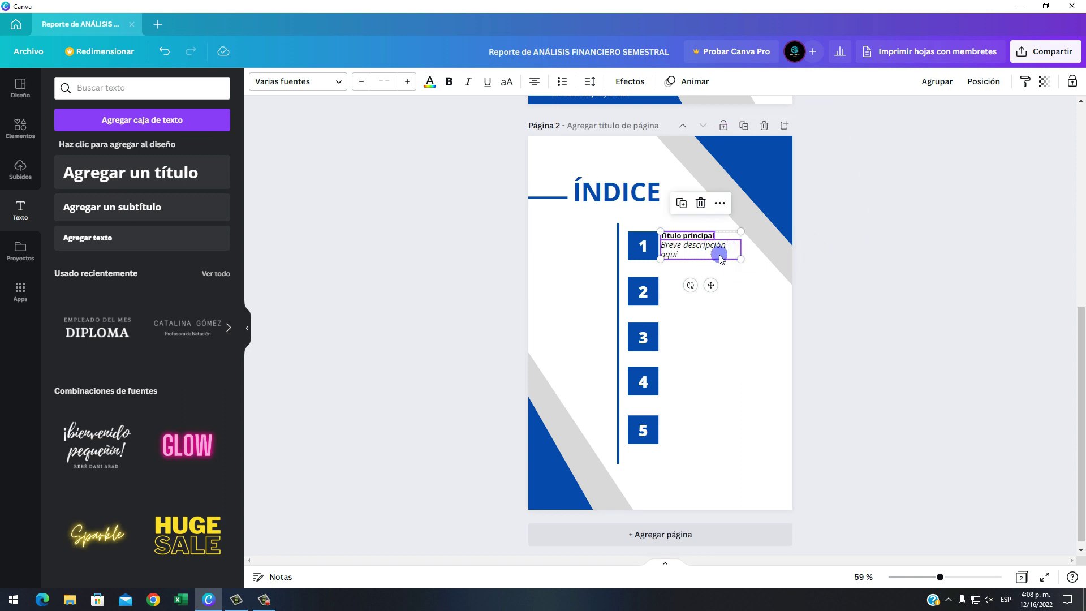
{"action": "key", "text": "ctrl+d"}
{"action": "left_click_drag", "start_coordinate": [717, 252], "coordinate": [718, 298]}
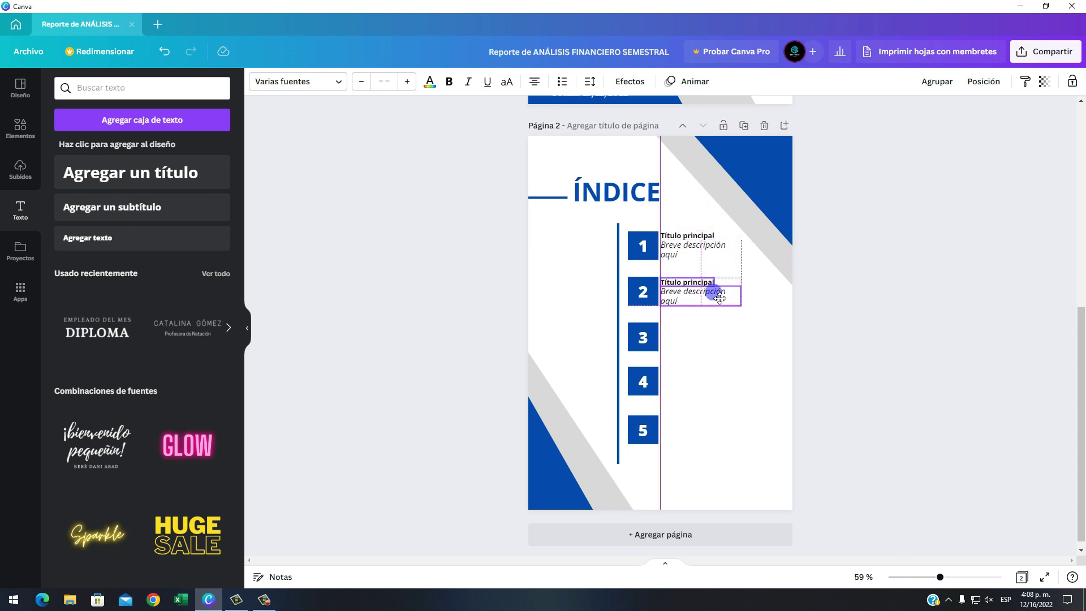
{"action": "key", "text": "ctrl+d"}
{"action": "left_click_drag", "start_coordinate": [714, 251], "coordinate": [712, 333]}
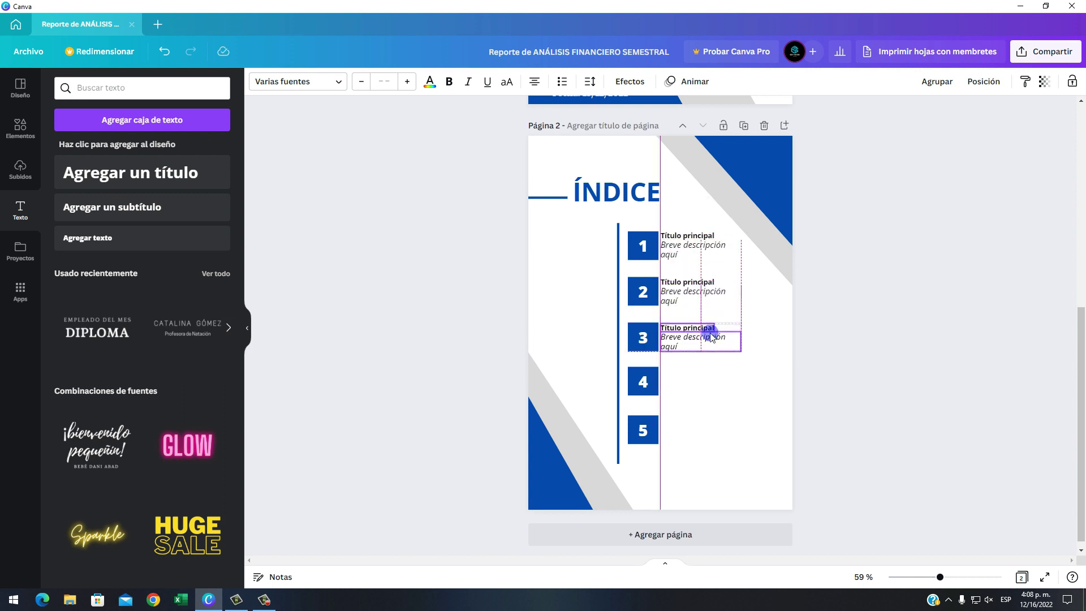
{"action": "key", "text": "ctrl+d"}
{"action": "left_click_drag", "start_coordinate": [716, 259], "coordinate": [718, 385]}
{"action": "key", "text": "ctrl+d"}
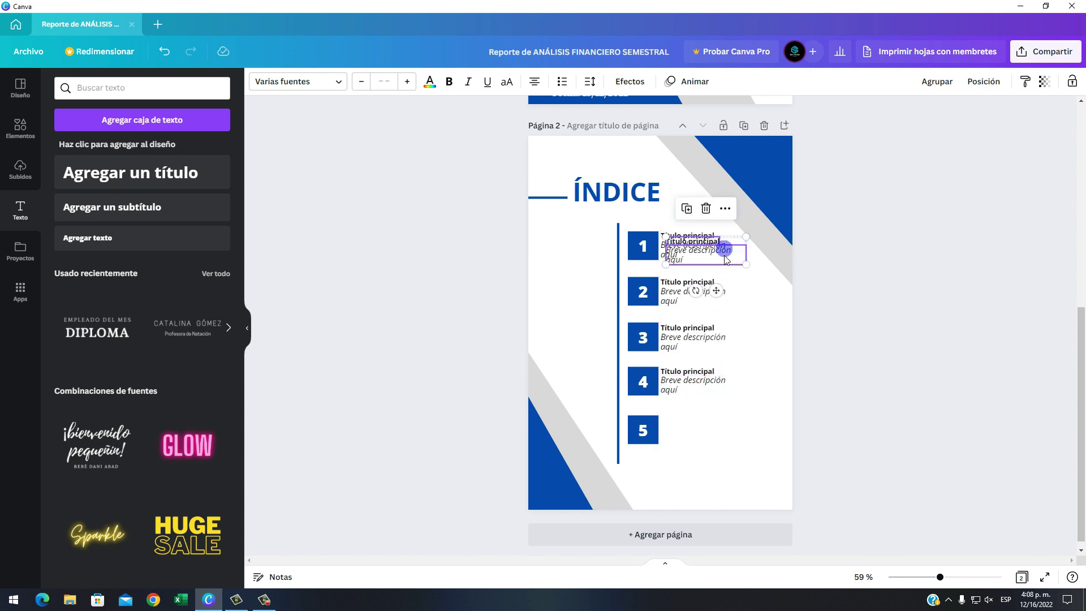
{"action": "left_click_drag", "start_coordinate": [726, 259], "coordinate": [719, 431]}
{"action": "left_click", "coordinate": [750, 470]}
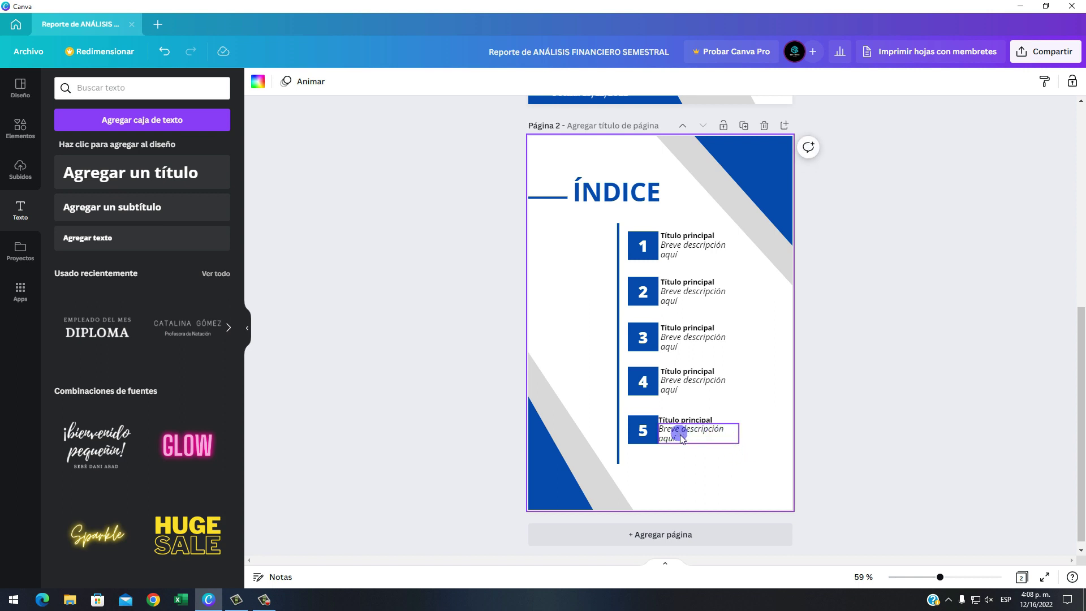
Add page 3 and copy the blue triangle and grey band from page 2's lower-left corner onto it
{"action": "left_click", "coordinate": [662, 531]}
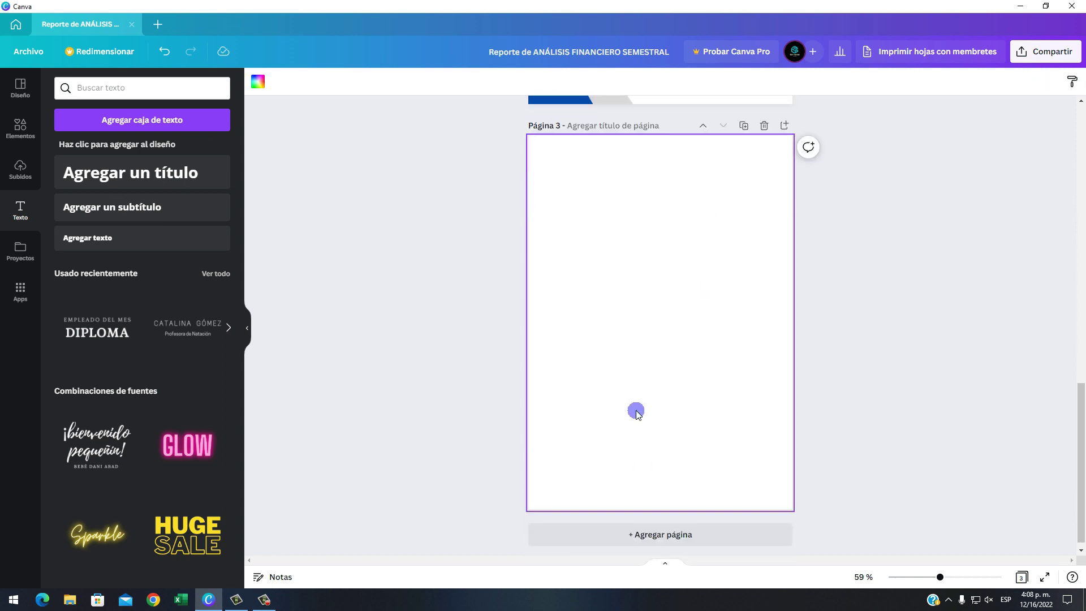
{"action": "scroll", "coordinate": [749, 398], "scroll_direction": "up", "scroll_amount": 5}
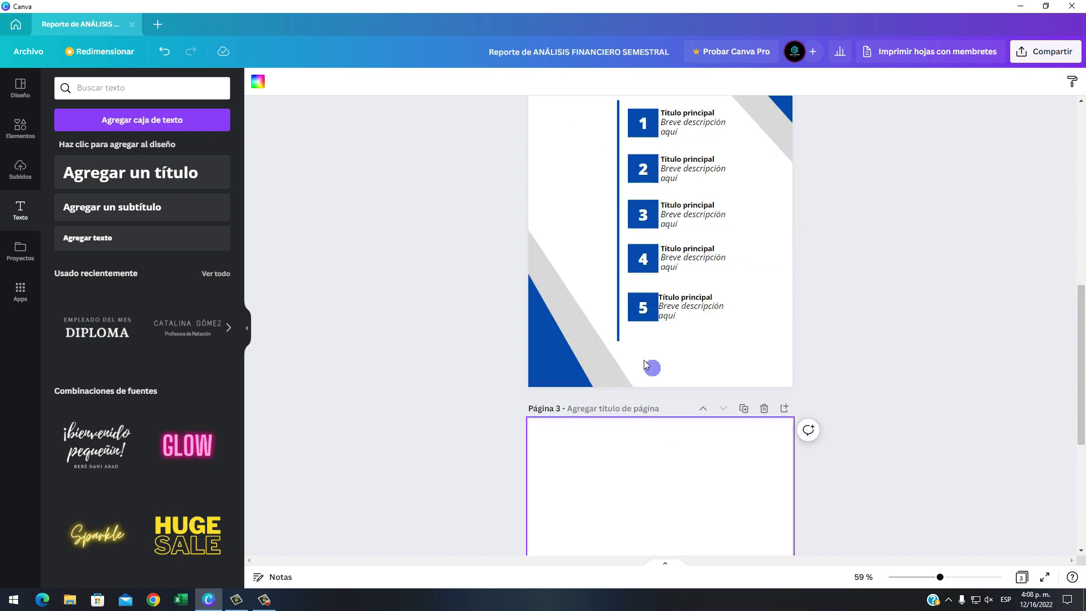
{"action": "left_click", "coordinate": [568, 364]}
{"action": "left_click", "coordinate": [546, 264], "text": "shift"}
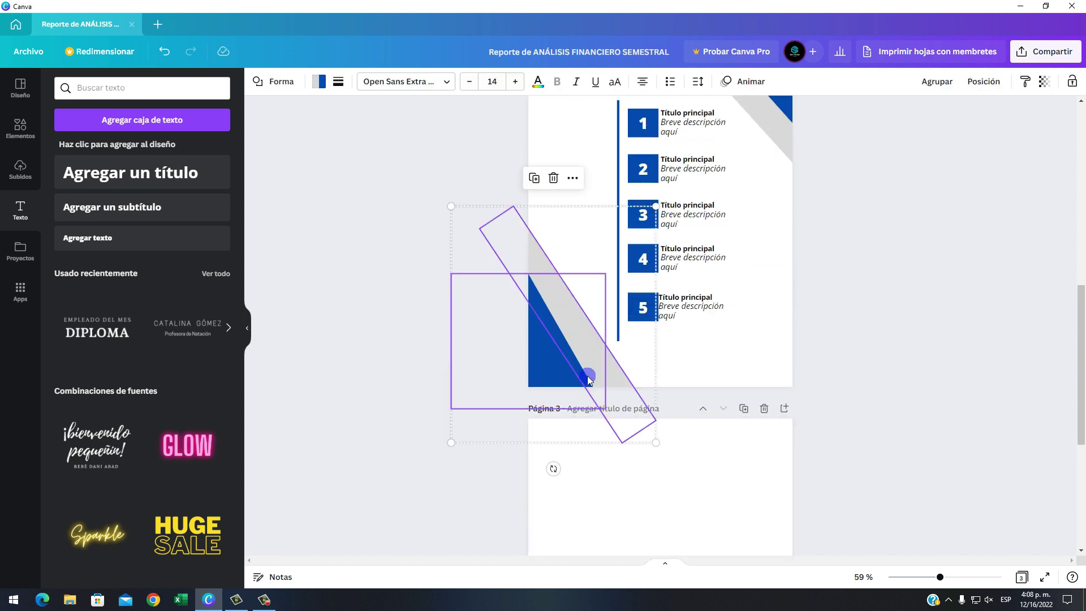
{"action": "left_click_drag", "start_coordinate": [588, 379], "coordinate": [603, 409]}
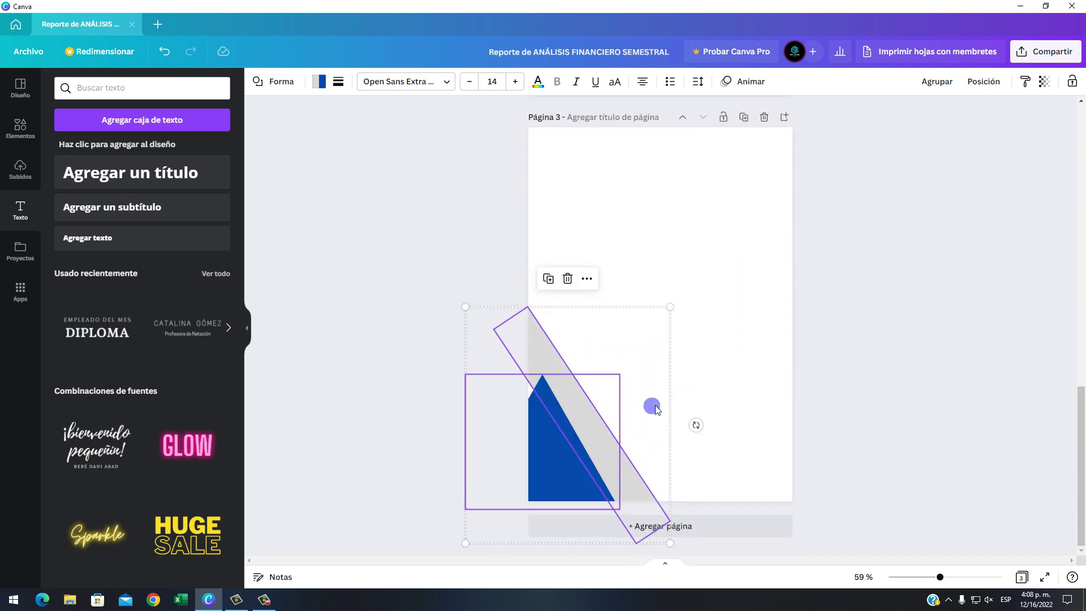
Shift page 3's blue triangle back to the left and rotate the grey band to run along its slanted edge
{"action": "left_click_drag", "start_coordinate": [580, 473], "coordinate": [560, 475]}
{"action": "left_click", "coordinate": [622, 484]}
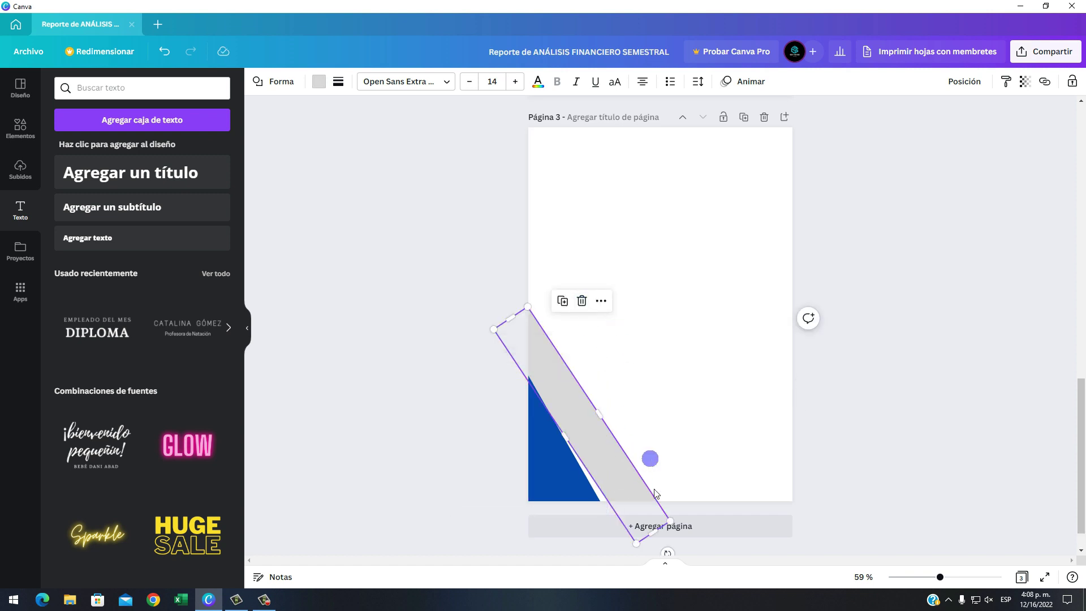
{"action": "left_click_drag", "start_coordinate": [667, 554], "coordinate": [657, 554]}
{"action": "left_click", "coordinate": [600, 445]}
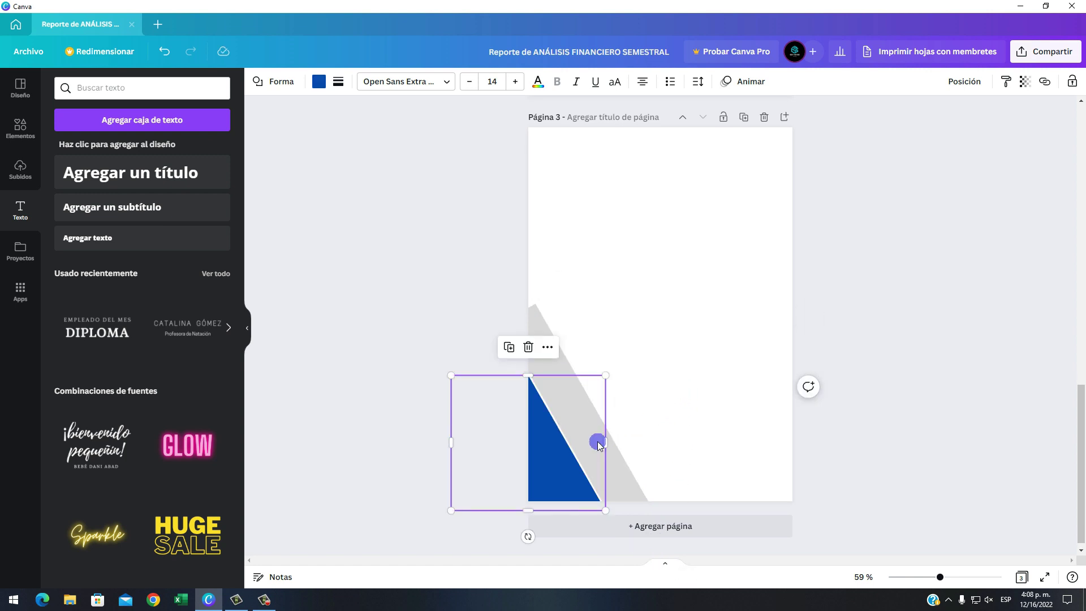
{"action": "left_click", "coordinate": [621, 459]}
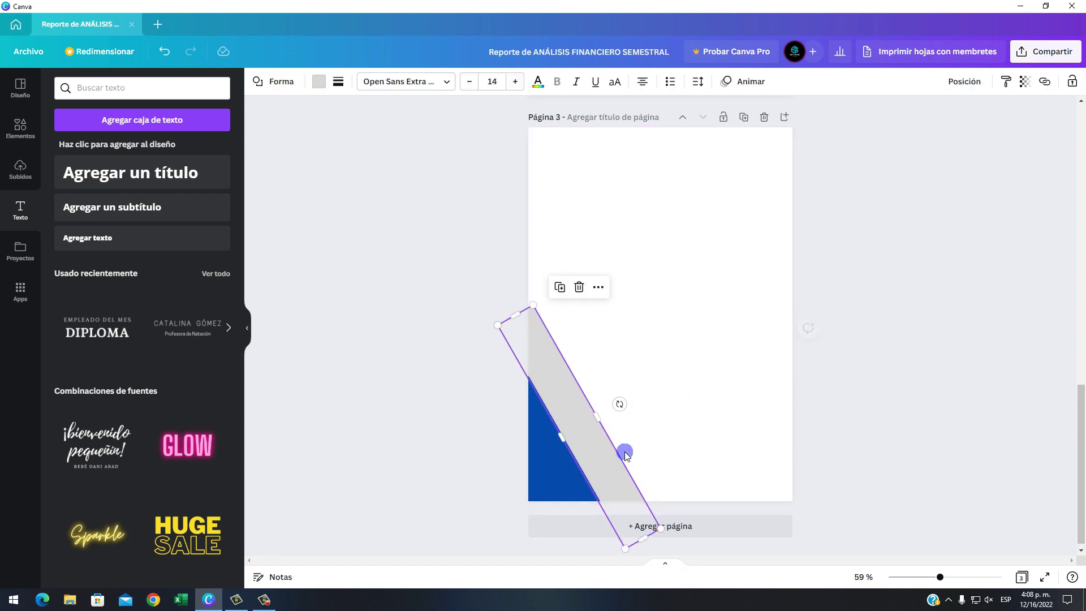
Nudge page 3's grey band inward so it sits flush against the blue triangle's slanted edge
{"action": "left_click_drag", "start_coordinate": [602, 419], "coordinate": [595, 422]}
{"action": "left_click", "coordinate": [663, 415]}
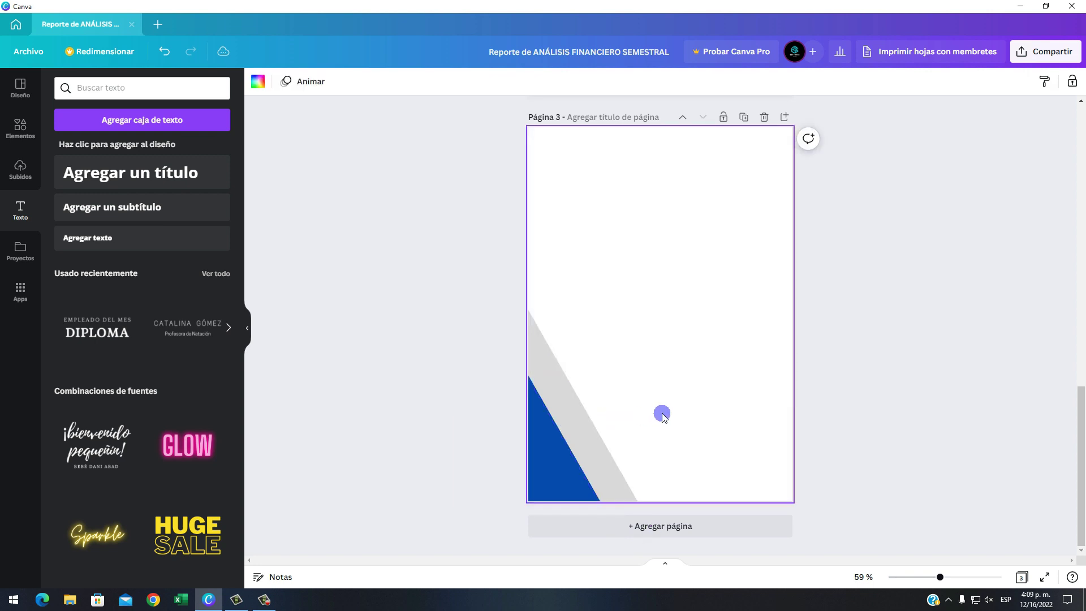
{"action": "left_click", "coordinate": [462, 431]}
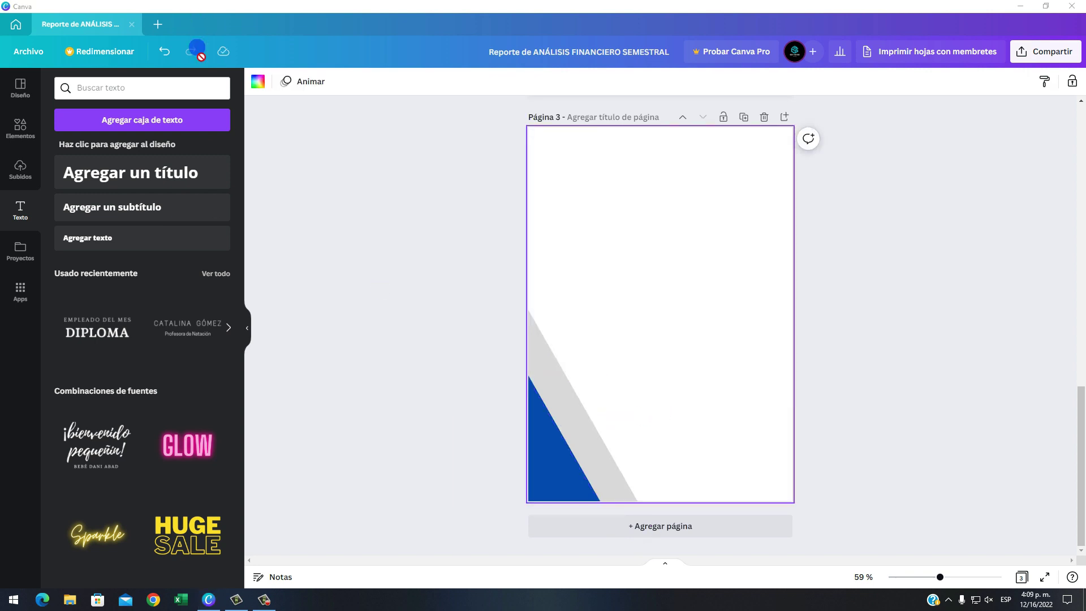
Add a square shape to page 3 and stretch it into a wide, low blue banner near the page's upper edge
{"action": "left_click", "coordinate": [5, 119]}
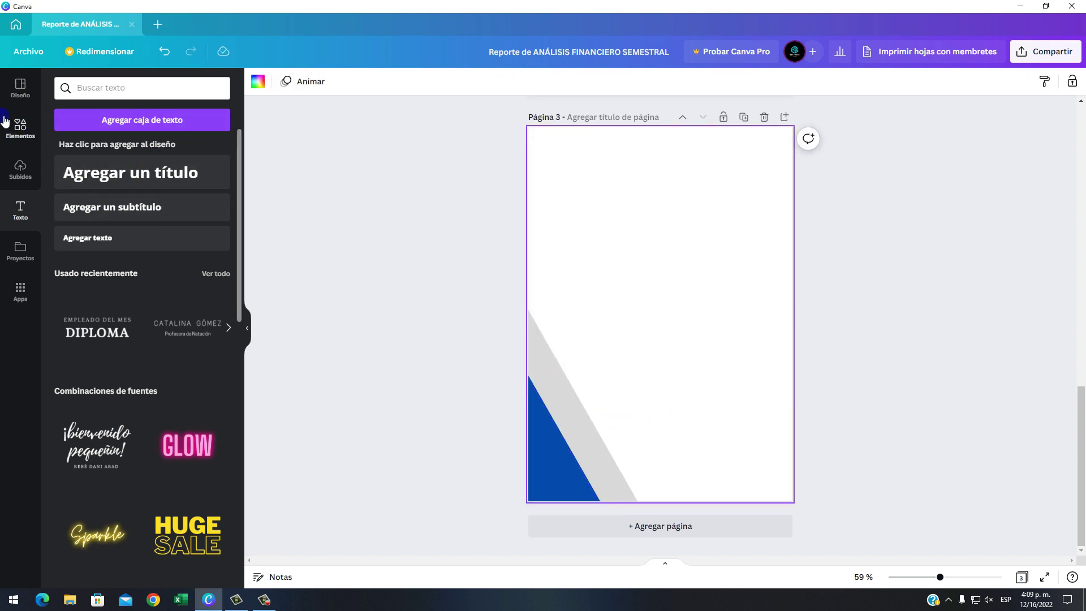
{"action": "left_click", "coordinate": [4, 119]}
{"action": "left_click", "coordinate": [103, 205]}
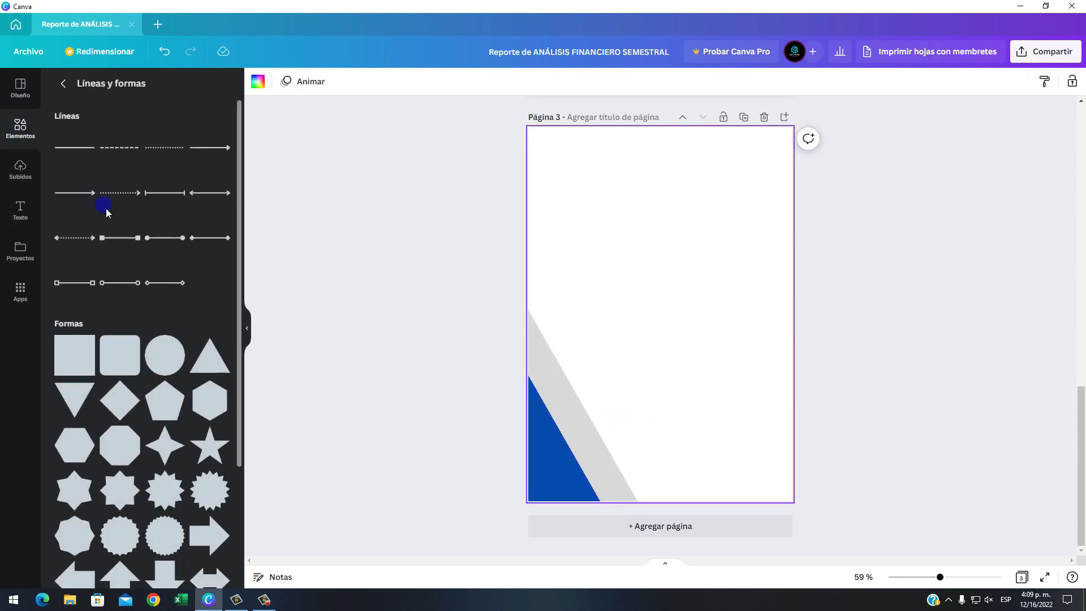
{"action": "left_click", "coordinate": [81, 367]}
{"action": "left_click_drag", "start_coordinate": [648, 322], "coordinate": [764, 196]}
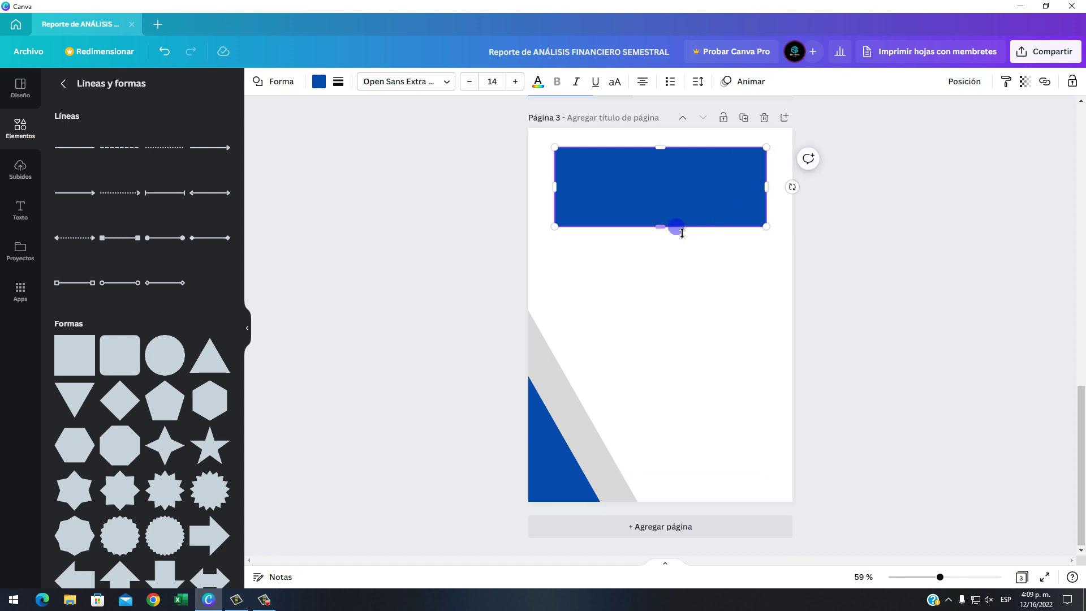
{"action": "left_click_drag", "start_coordinate": [681, 233], "coordinate": [671, 180]}
{"action": "left_click", "coordinate": [680, 170]}
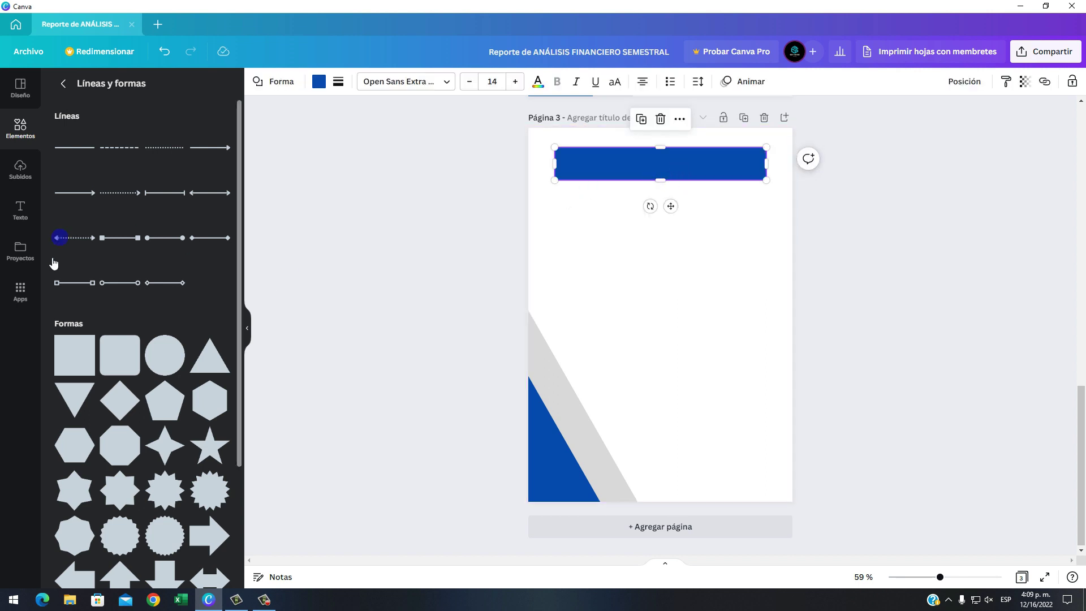
Add a title text box below the blue banner on page 3 reading INTRODUCCIÓN
{"action": "left_click", "coordinate": [22, 211]}
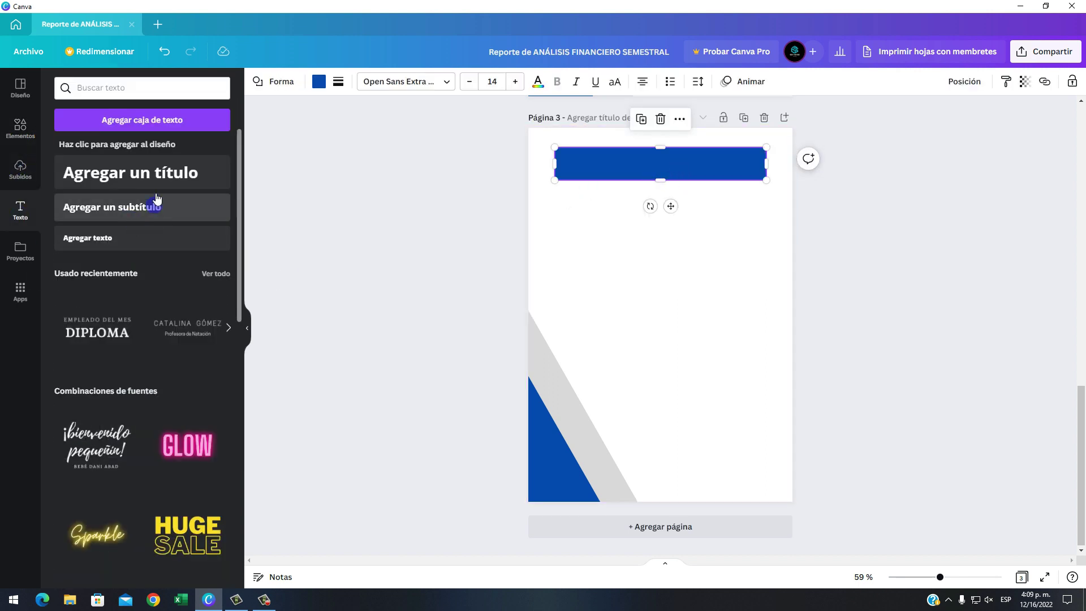
{"action": "left_click_drag", "start_coordinate": [142, 173], "coordinate": [582, 262]}
{"action": "key", "text": "BackSpace"}
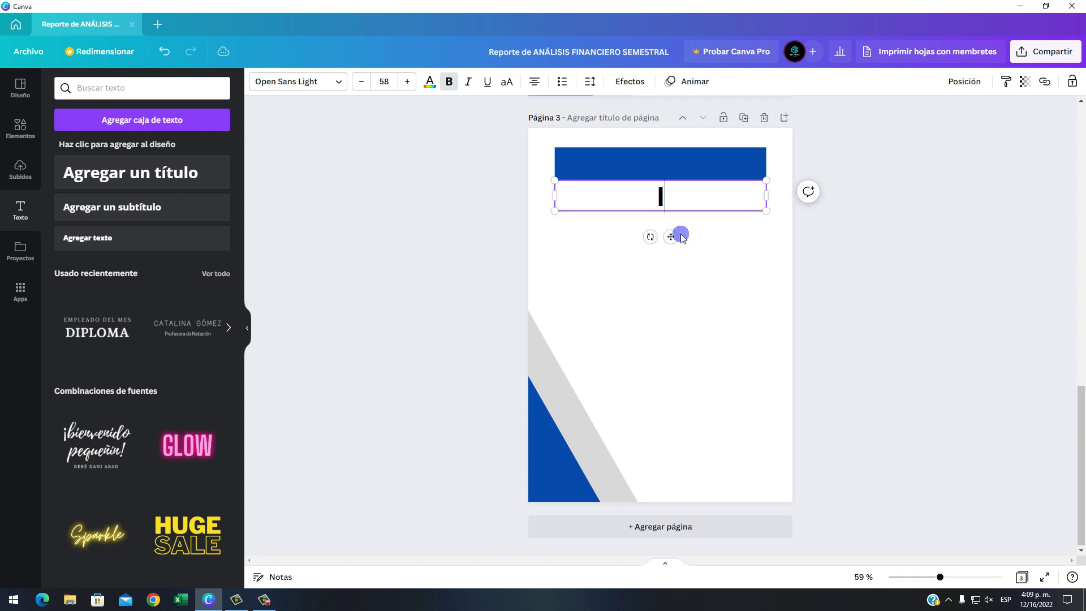
{"action": "type", "text": "INTRODU"}
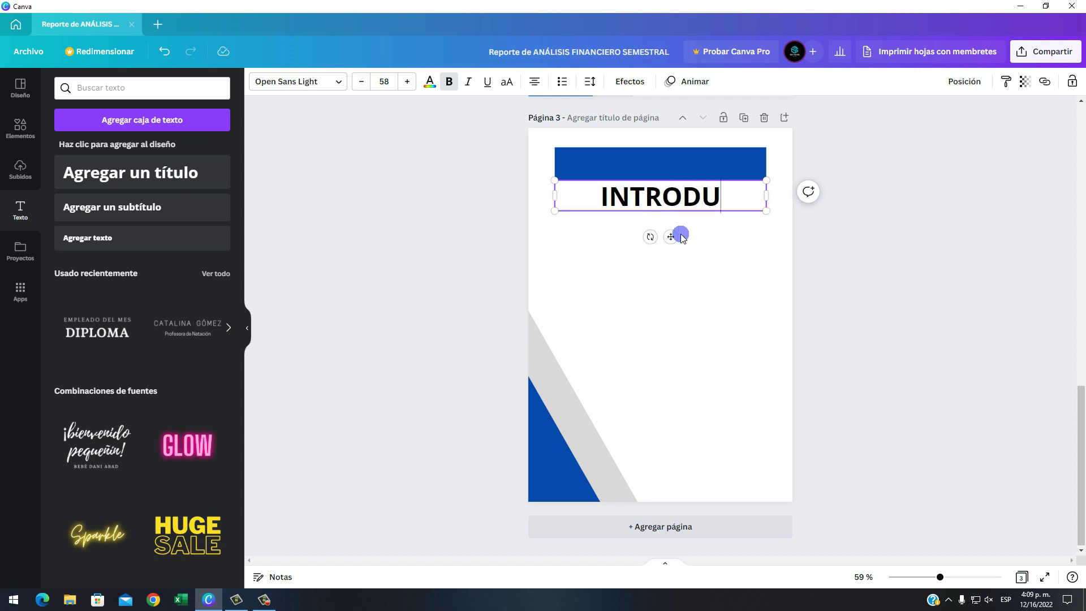
{"action": "type", "text": "CCIÓN"}
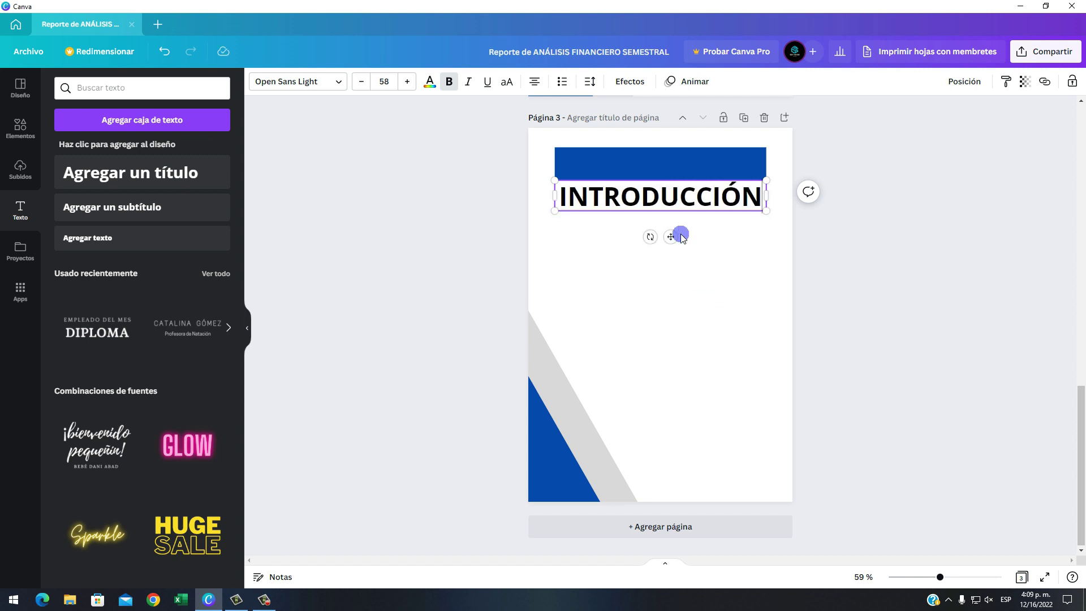
{"action": "left_click", "coordinate": [706, 330]}
Set the INTRODUCCIÓN heading's font size to 34
{"action": "left_click", "coordinate": [735, 198]}
{"action": "double_click", "coordinate": [738, 197]}
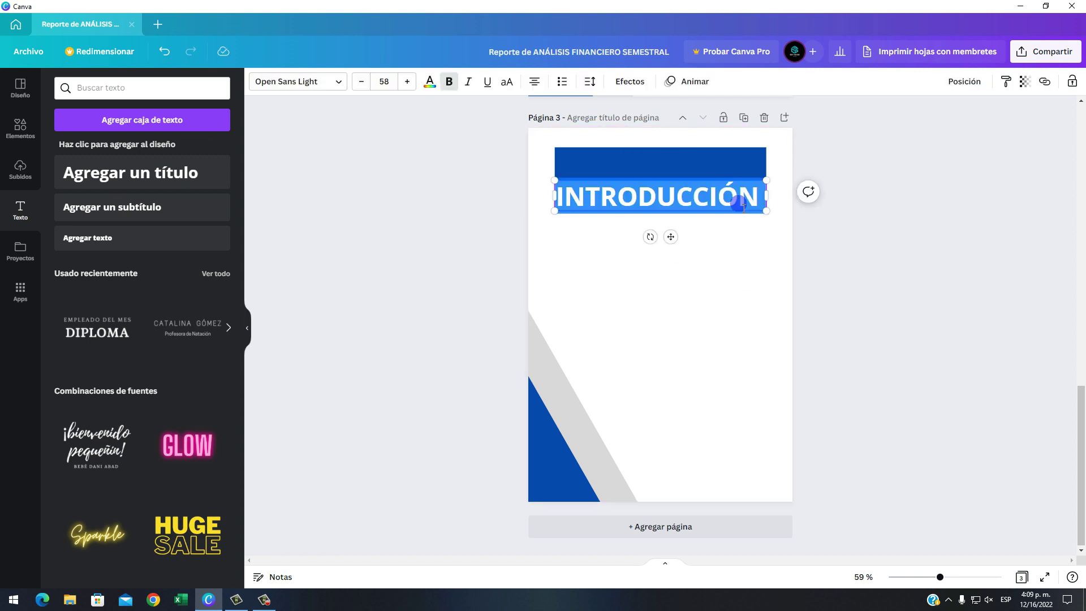
{"action": "left_click", "coordinate": [394, 87]}
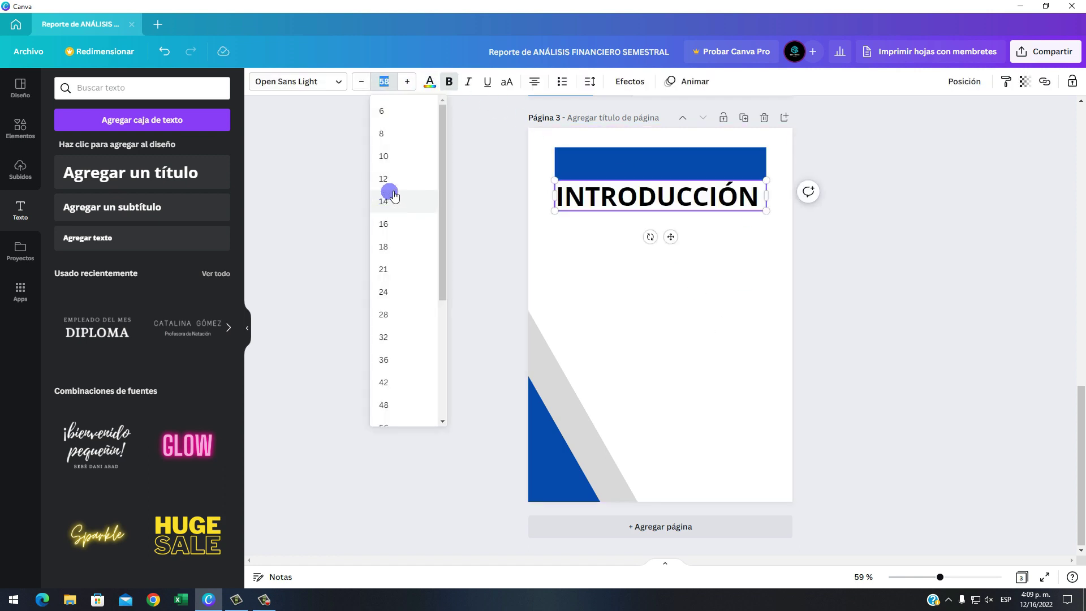
{"action": "left_click", "coordinate": [384, 292]}
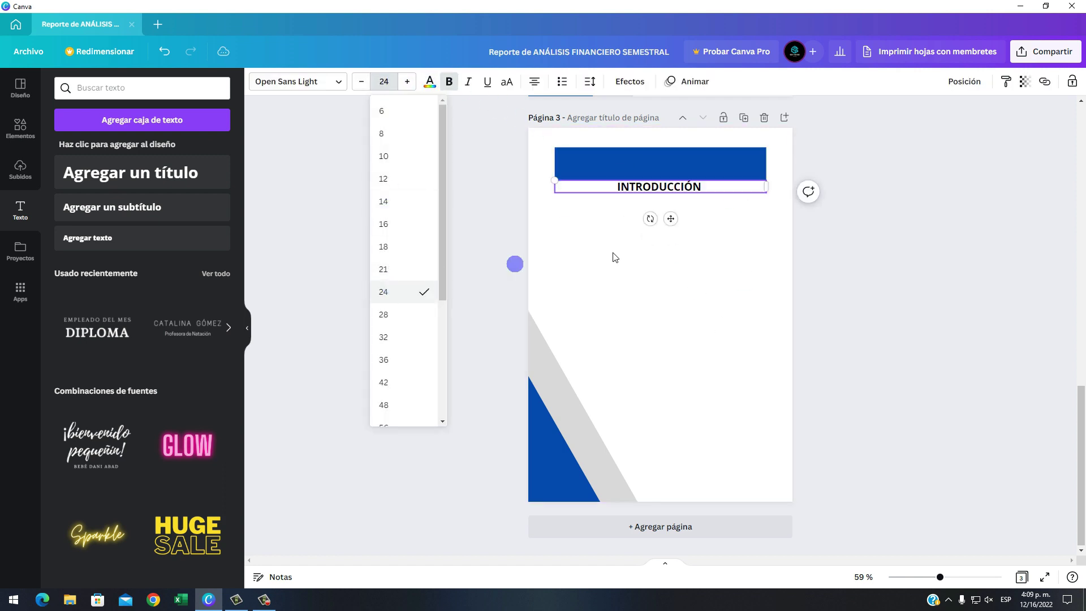
{"action": "left_click", "coordinate": [407, 82]}
{"action": "left_click", "coordinate": [407, 82]}
{"action": "left_click", "coordinate": [407, 81]}
{"action": "left_click", "coordinate": [407, 82]}
{"action": "left_click", "coordinate": [408, 82]}
{"action": "left_click", "coordinate": [407, 81]}
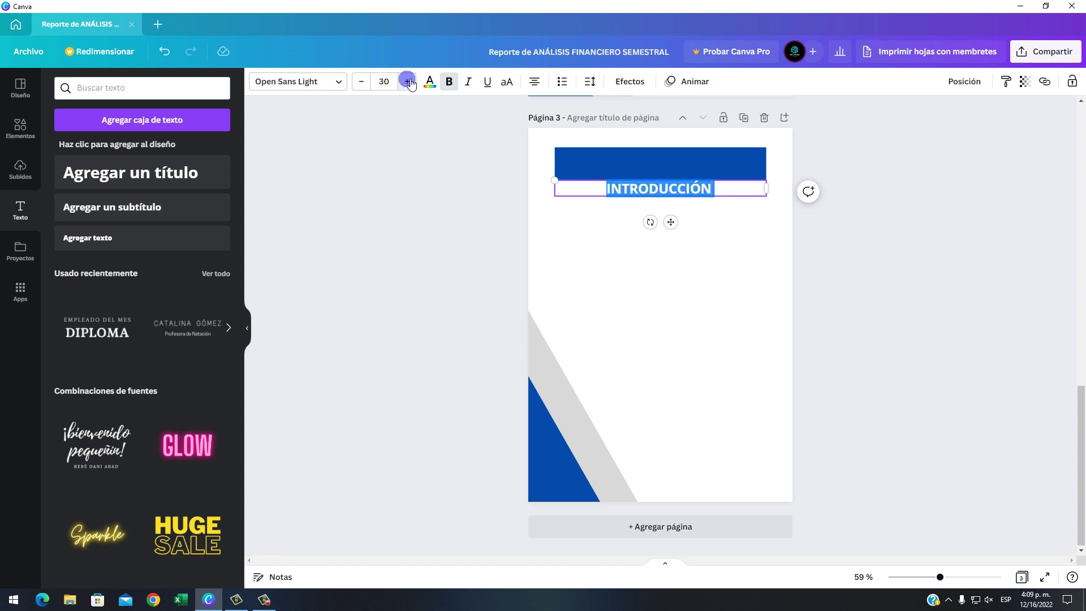
{"action": "left_click", "coordinate": [407, 81]}
{"action": "left_click", "coordinate": [407, 81]}
{"action": "left_click", "coordinate": [407, 81]}
{"action": "left_click", "coordinate": [407, 82]}
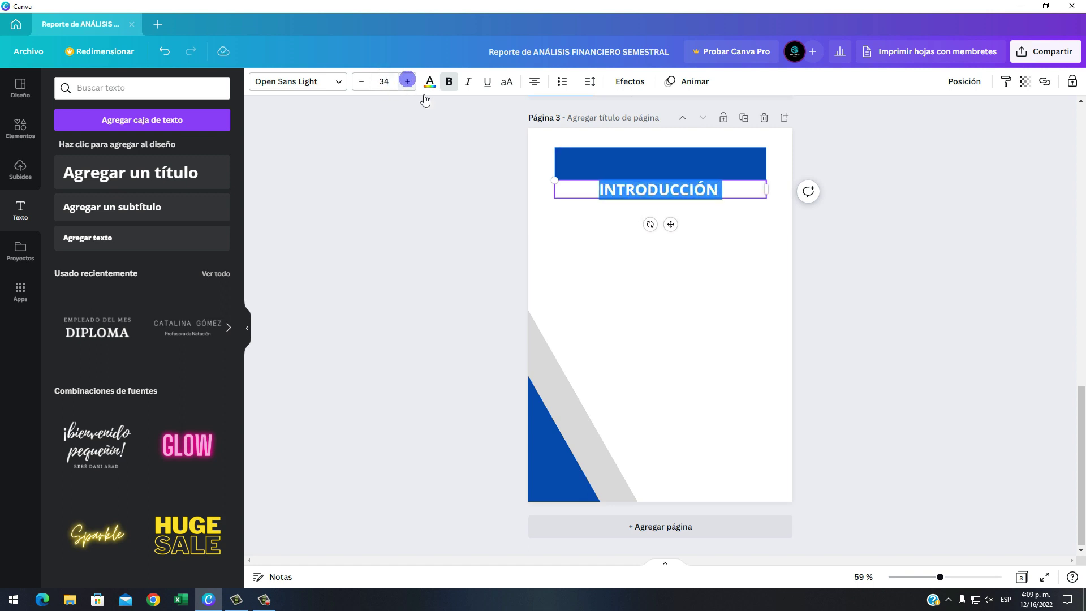
{"action": "left_click", "coordinate": [692, 250]}
Move the INTRODUCCIÓN heading onto the centre of the blue banner and colour its text white
{"action": "left_click", "coordinate": [691, 191]}
{"action": "left_click_drag", "start_coordinate": [691, 191], "coordinate": [693, 169]}
{"action": "double_click", "coordinate": [695, 169]}
{"action": "left_click", "coordinate": [429, 82]}
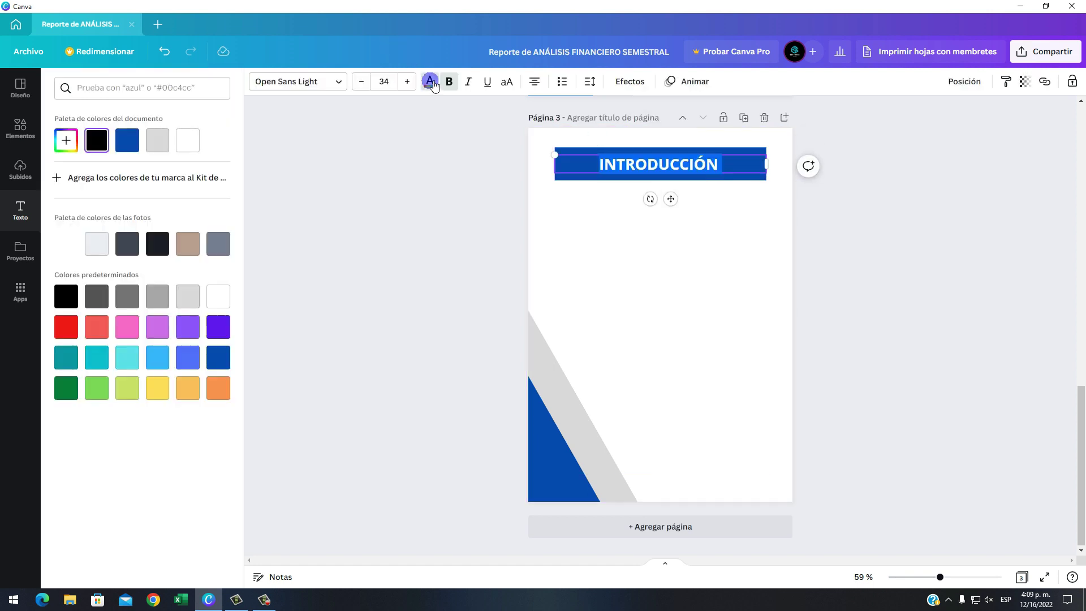
{"action": "left_click", "coordinate": [188, 140]}
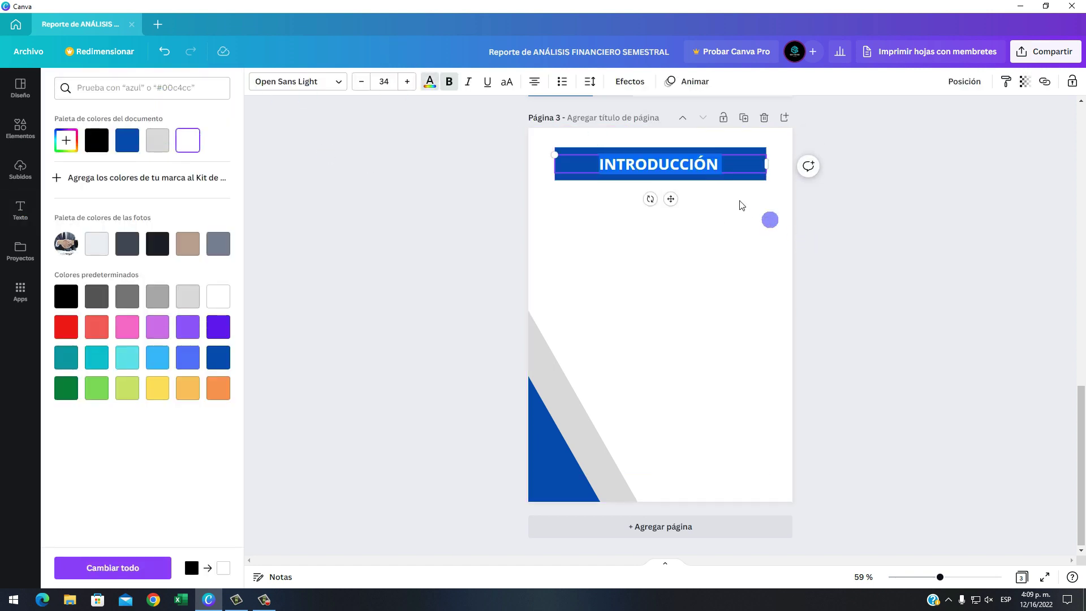
{"action": "left_click", "coordinate": [722, 199]}
Remove the bold formatting from the INTRODUCCIÓN heading
{"action": "double_click", "coordinate": [707, 164]}
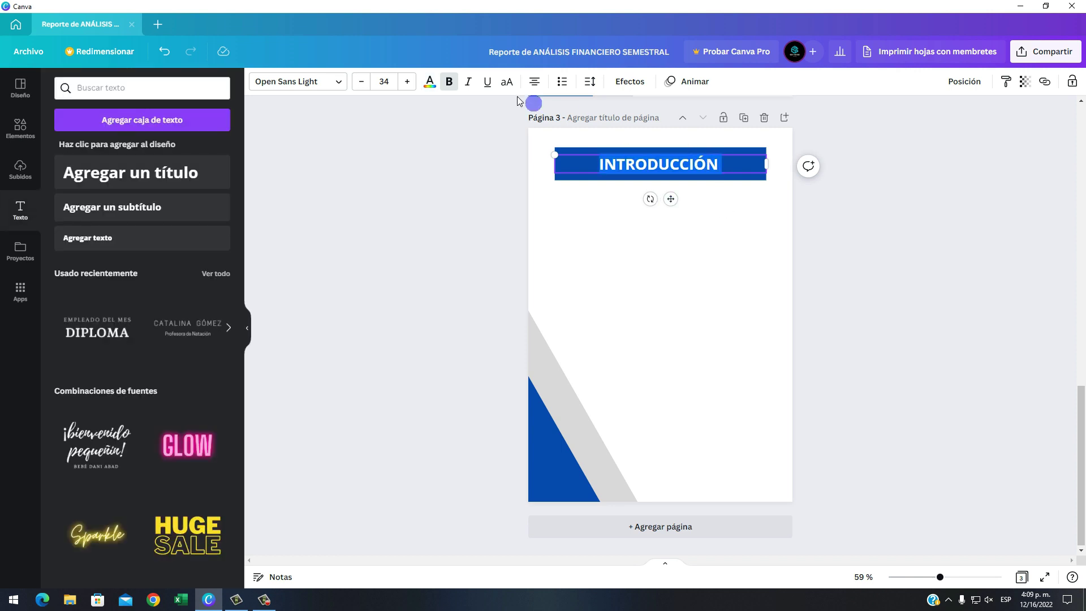
{"action": "left_click", "coordinate": [455, 84]}
{"action": "left_click", "coordinate": [598, 211]}
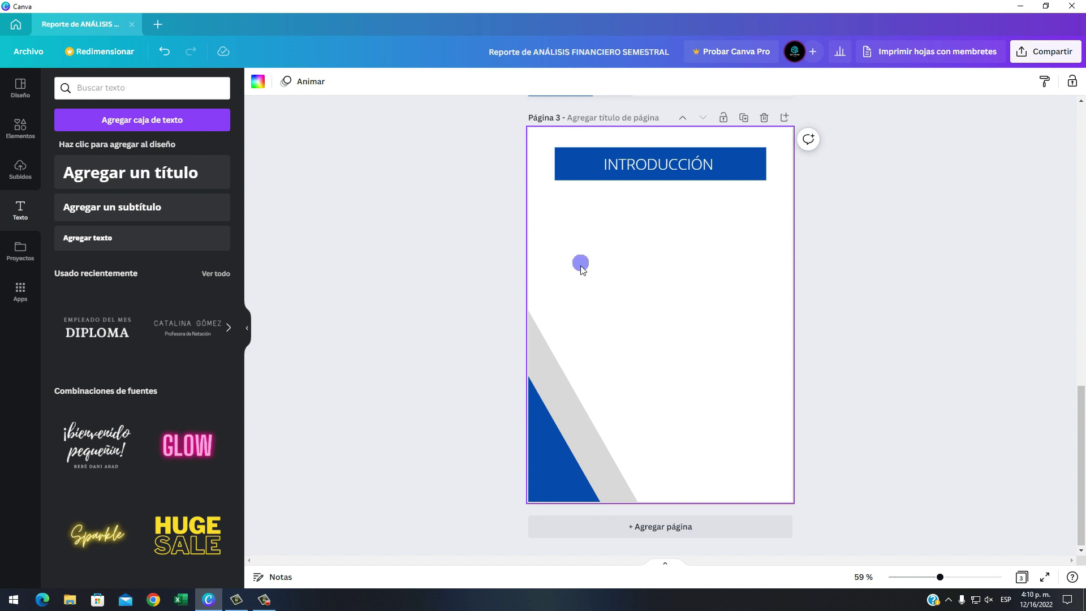
Search the elements for EMPRESARIOS and add the photo of four men reviewing papers to page 3
{"action": "left_click", "coordinate": [21, 127]}
{"action": "left_click", "coordinate": [63, 83]}
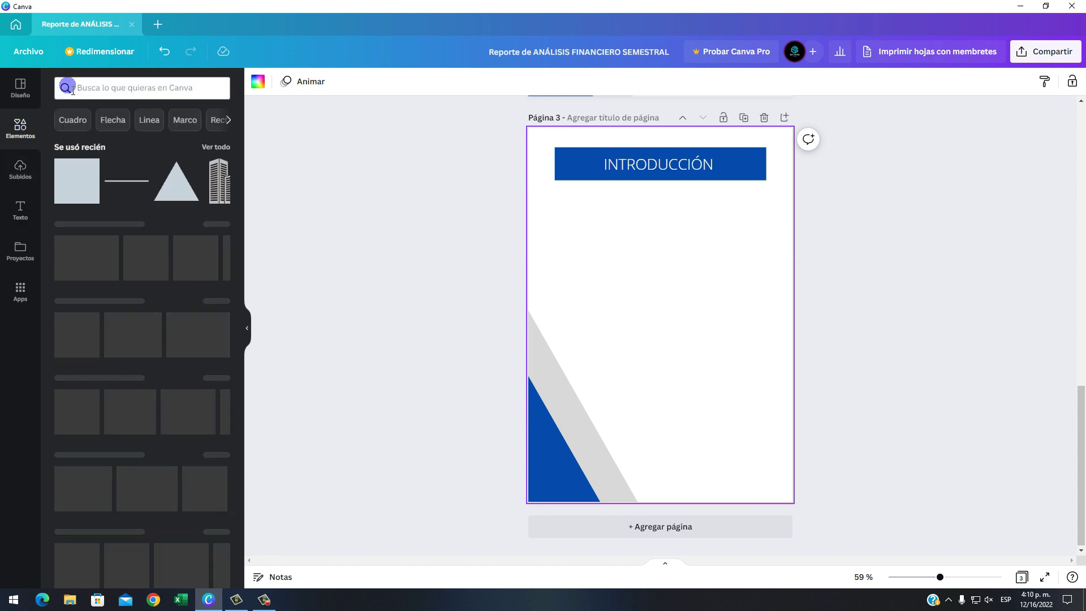
{"action": "left_click", "coordinate": [114, 92]}
{"action": "type", "text": "E"}
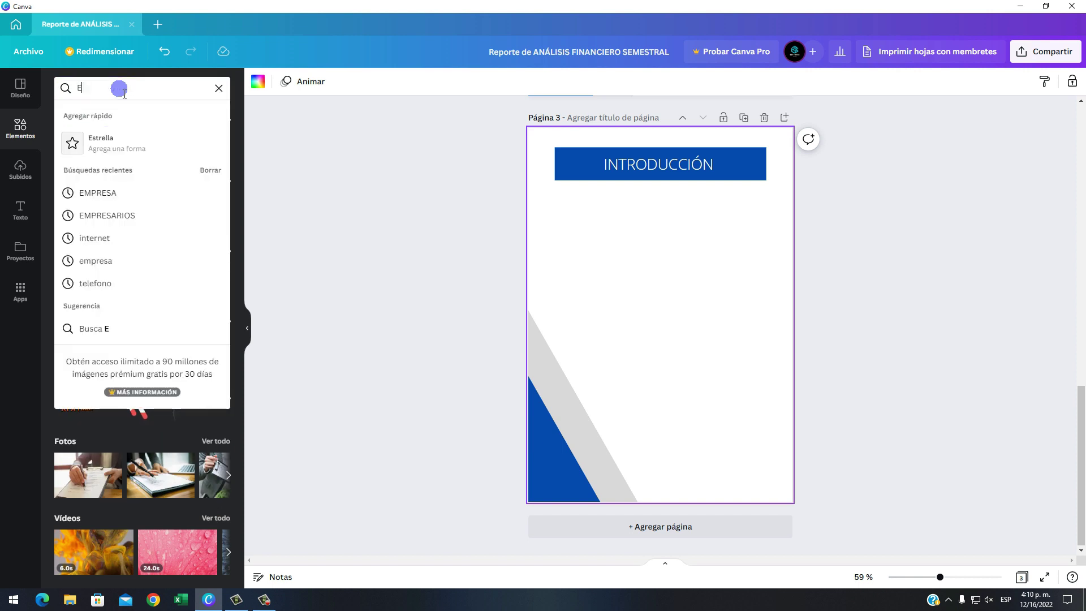
{"action": "type", "text": "MPRESARIOS"}
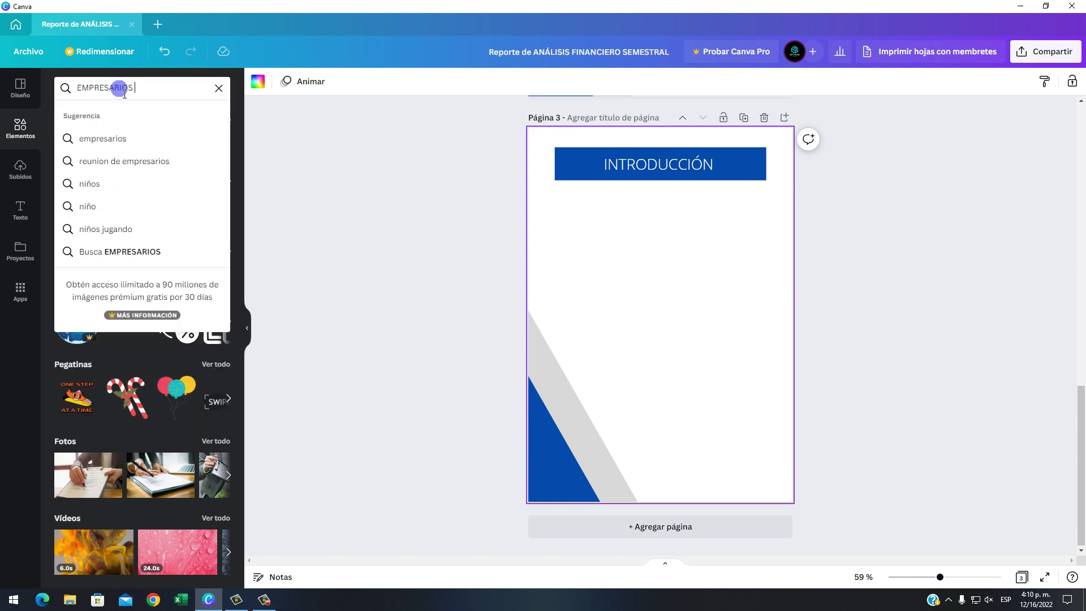
{"action": "key", "text": "Return"}
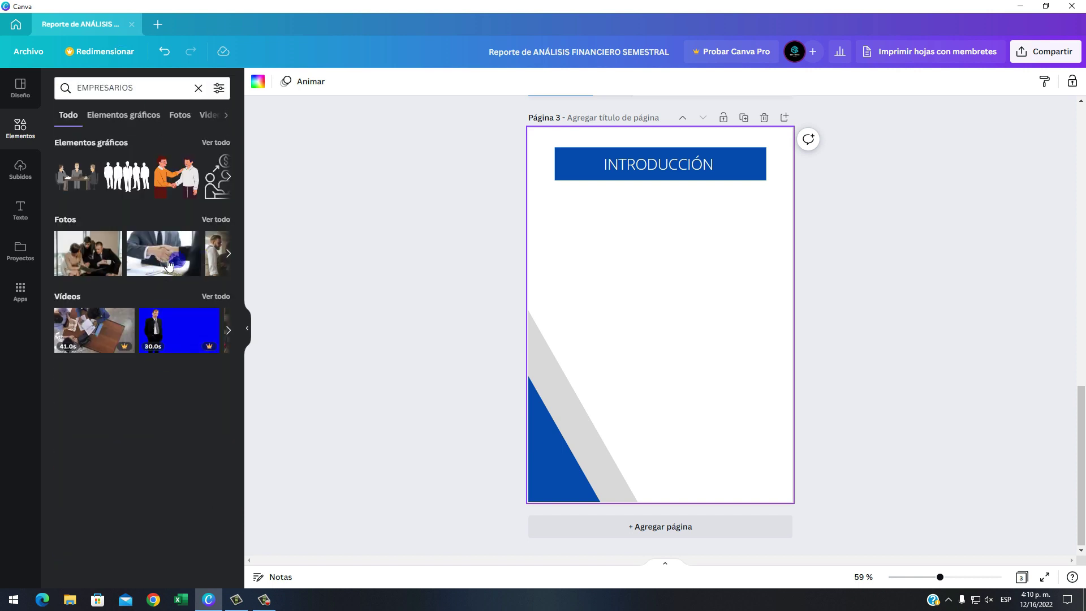
{"action": "left_click", "coordinate": [226, 221]}
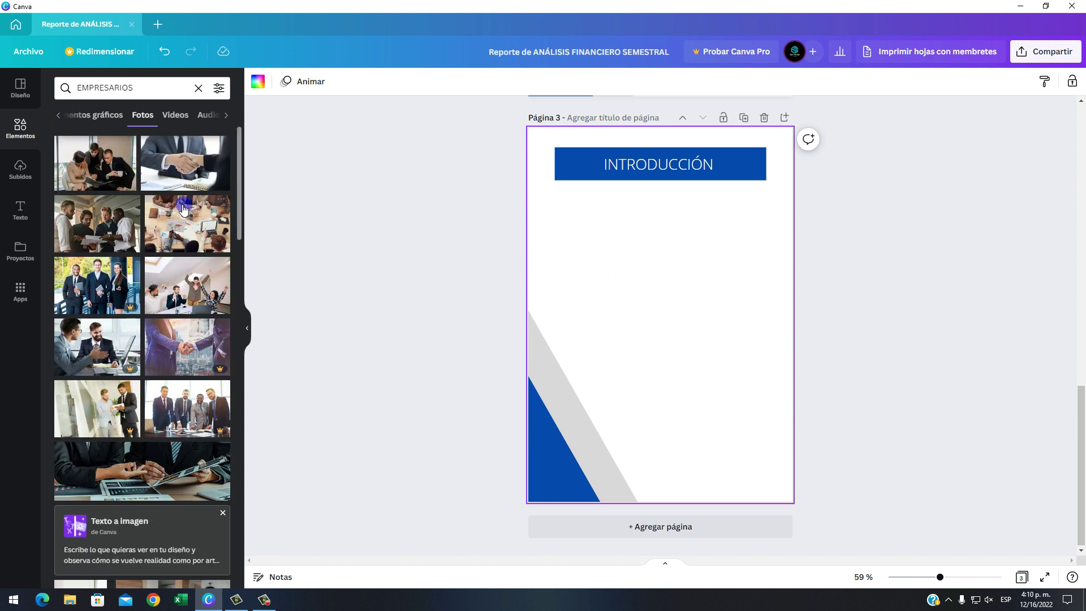
{"action": "left_click", "coordinate": [88, 226]}
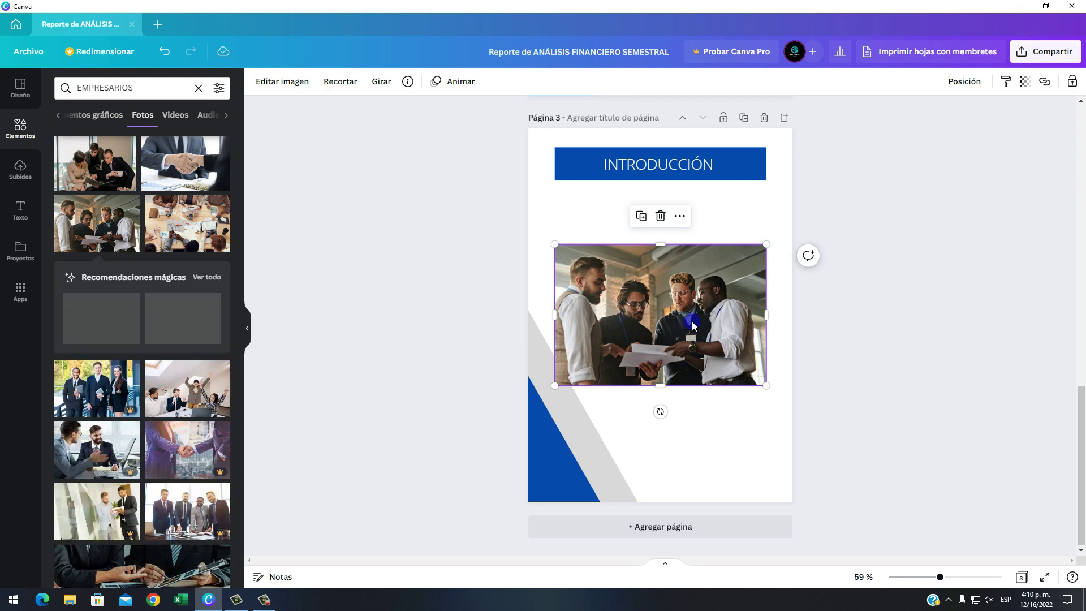
Move the photo up to just below the INTRODUCCIÓN banner and crop its height slightly
{"action": "left_click_drag", "start_coordinate": [693, 325], "coordinate": [688, 278]}
{"action": "left_click_drag", "start_coordinate": [668, 334], "coordinate": [665, 321]}
{"action": "left_click_drag", "start_coordinate": [670, 200], "coordinate": [667, 203]}
{"action": "left_click_drag", "start_coordinate": [669, 266], "coordinate": [669, 256]}
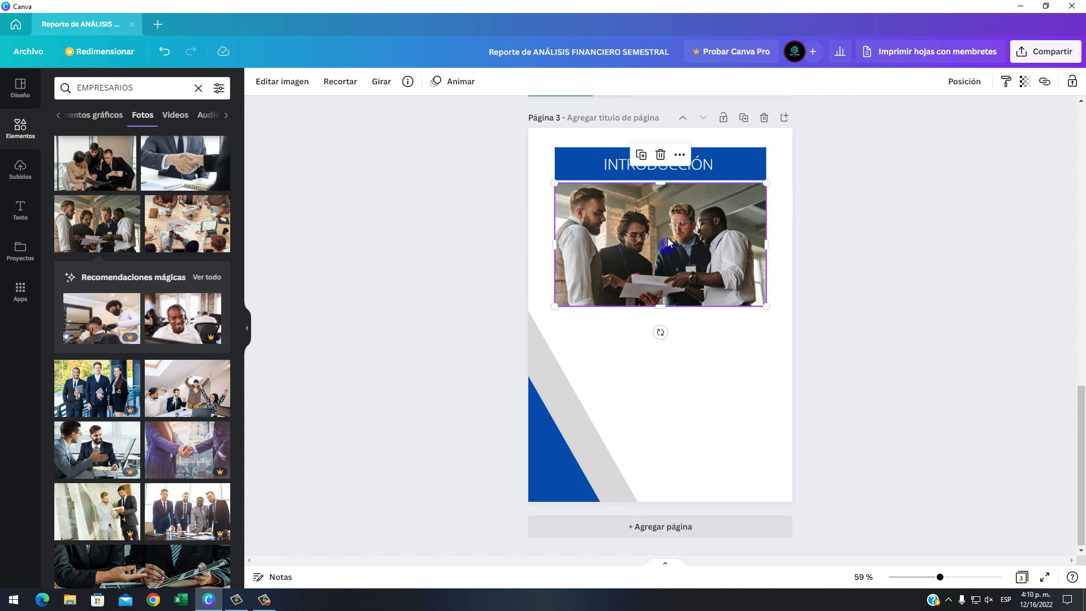
Move the banner and its heading up together, and shift the photo up to leave a small gap beneath them
{"action": "left_click", "coordinate": [716, 156]}
{"action": "left_click", "coordinate": [721, 153]}
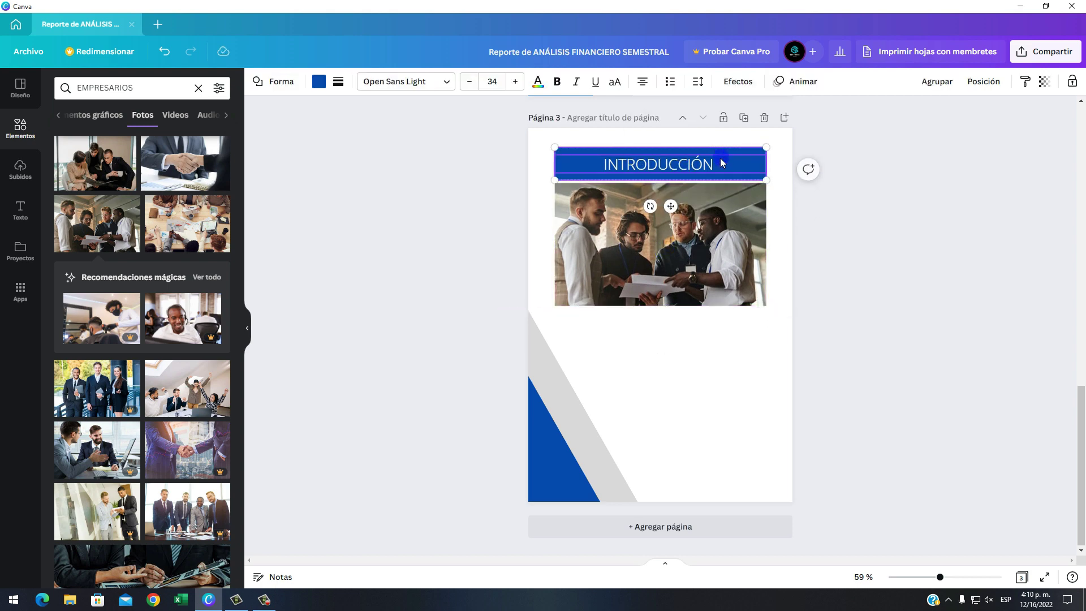
{"action": "left_click_drag", "start_coordinate": [721, 163], "coordinate": [723, 153]}
{"action": "left_click_drag", "start_coordinate": [703, 242], "coordinate": [700, 236]}
{"action": "left_click", "coordinate": [720, 327]}
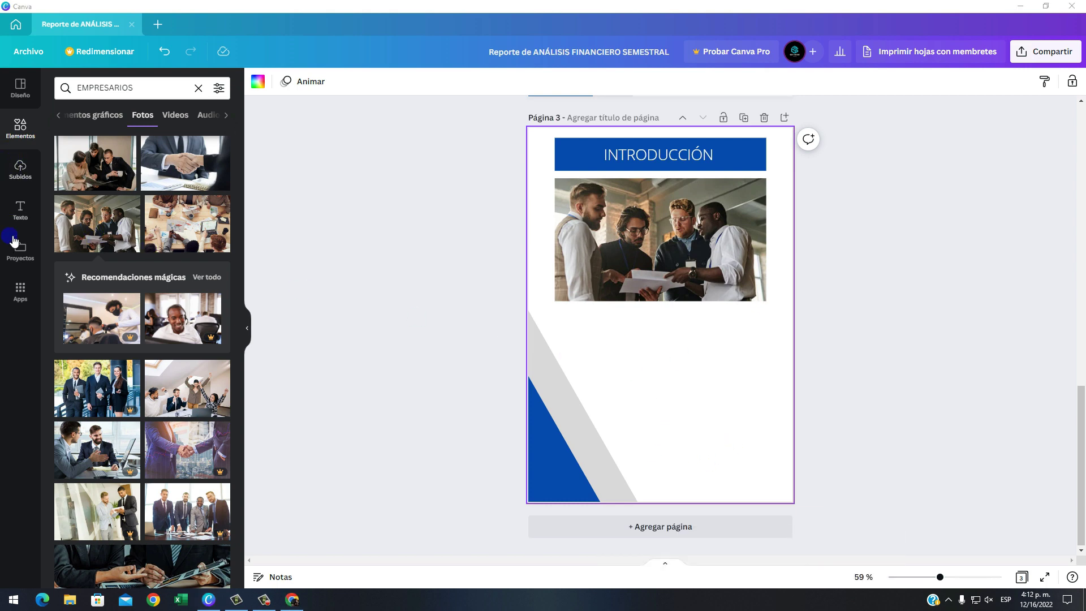
Add a body text box below the photo and replace its placeholder with the copied Lorem ipsum paragraph
{"action": "left_click", "coordinate": [17, 225]}
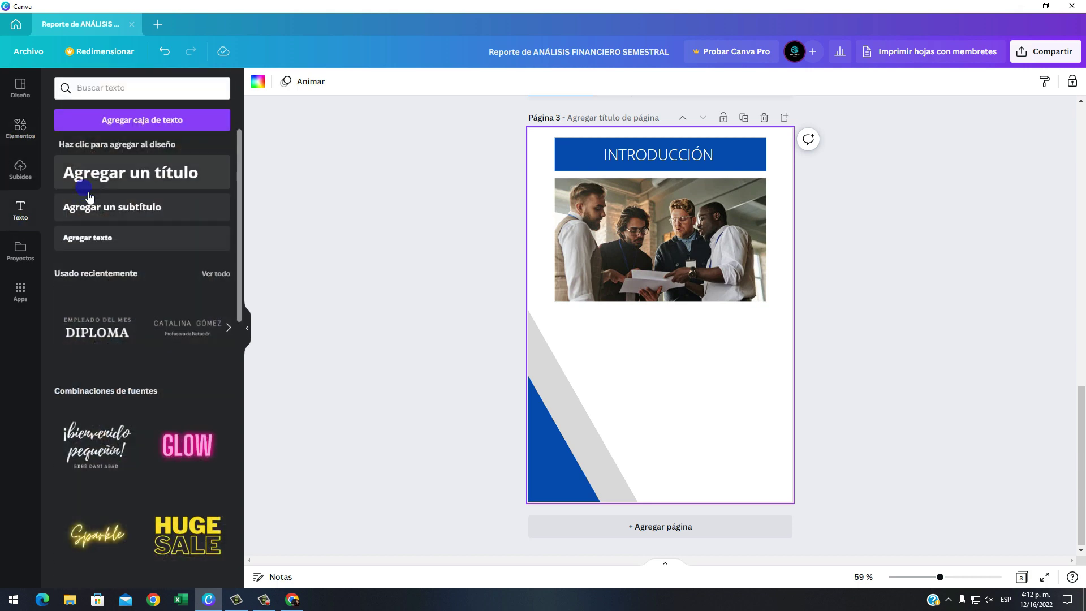
{"action": "scroll", "coordinate": [150, 307], "scroll_direction": "down", "scroll_amount": 1}
{"action": "scroll", "coordinate": [150, 307], "scroll_direction": "up", "scroll_amount": 1}
{"action": "left_click", "coordinate": [122, 243]}
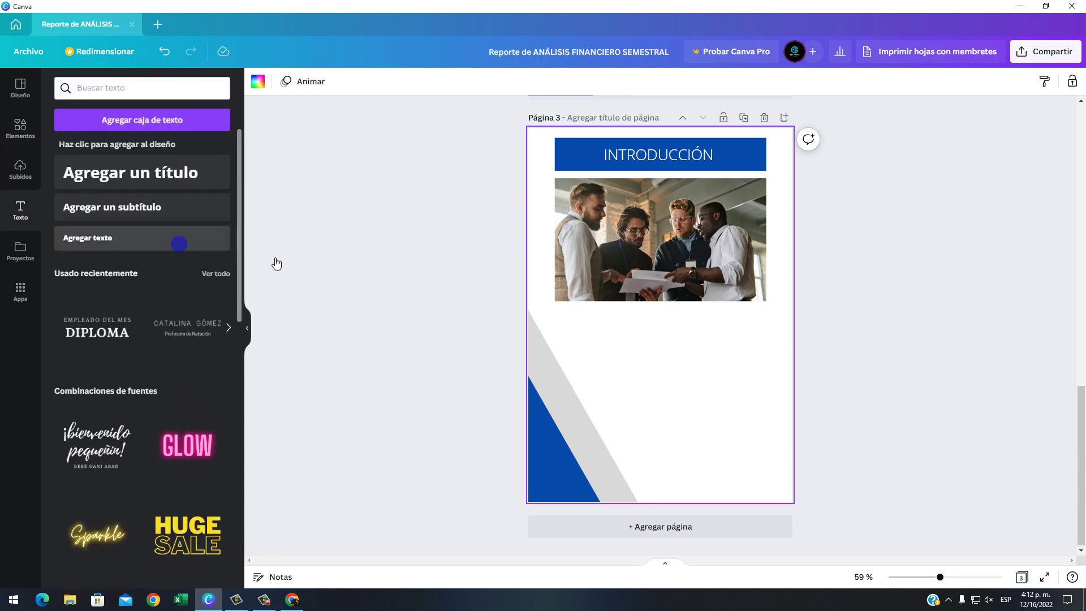
{"action": "right_click", "coordinate": [664, 321]}
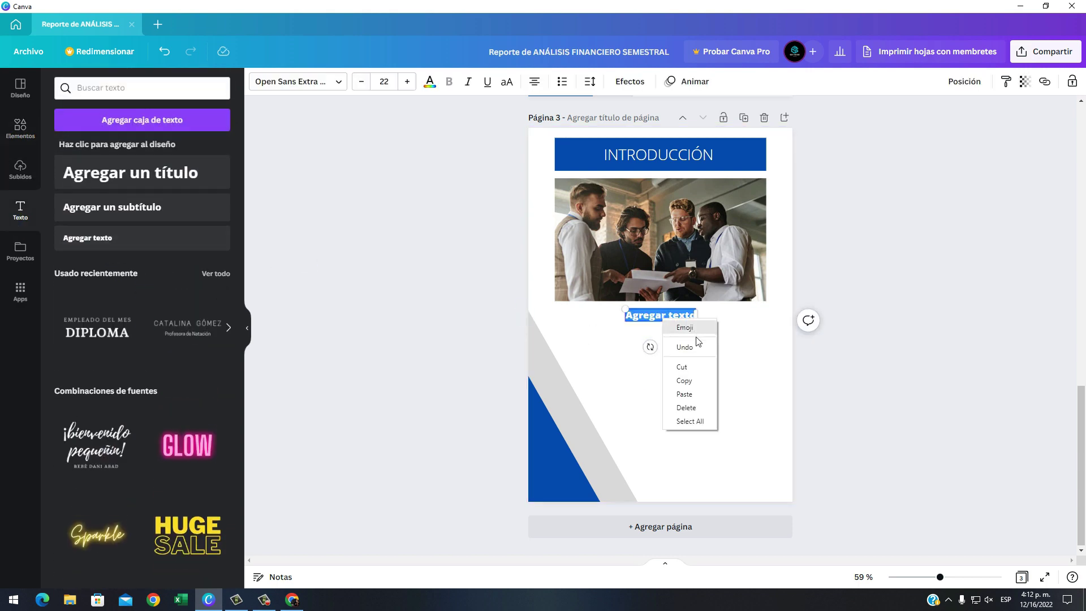
{"action": "left_click", "coordinate": [687, 380]}
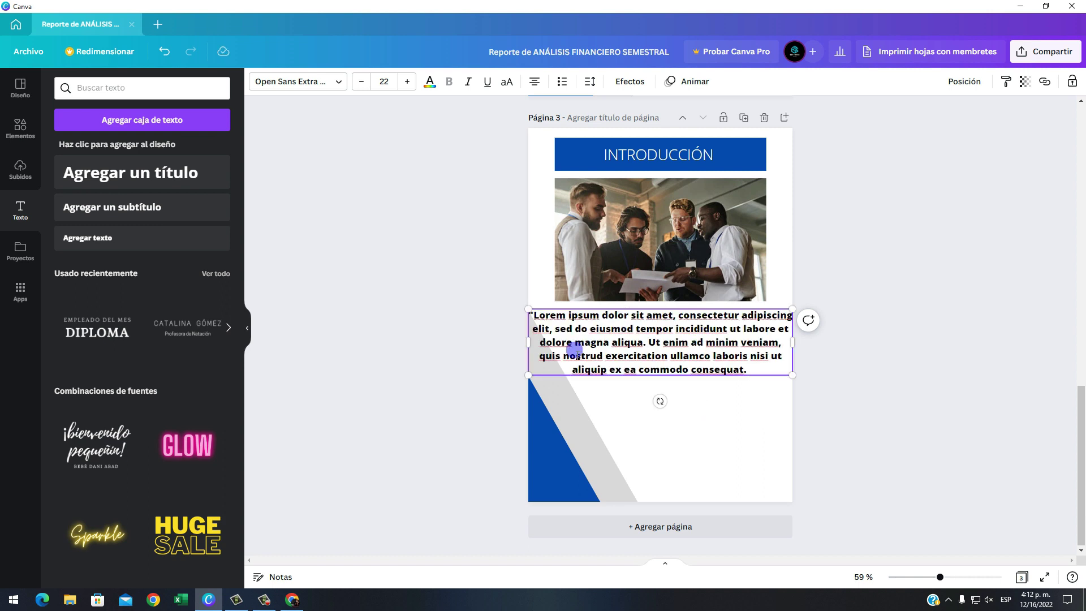